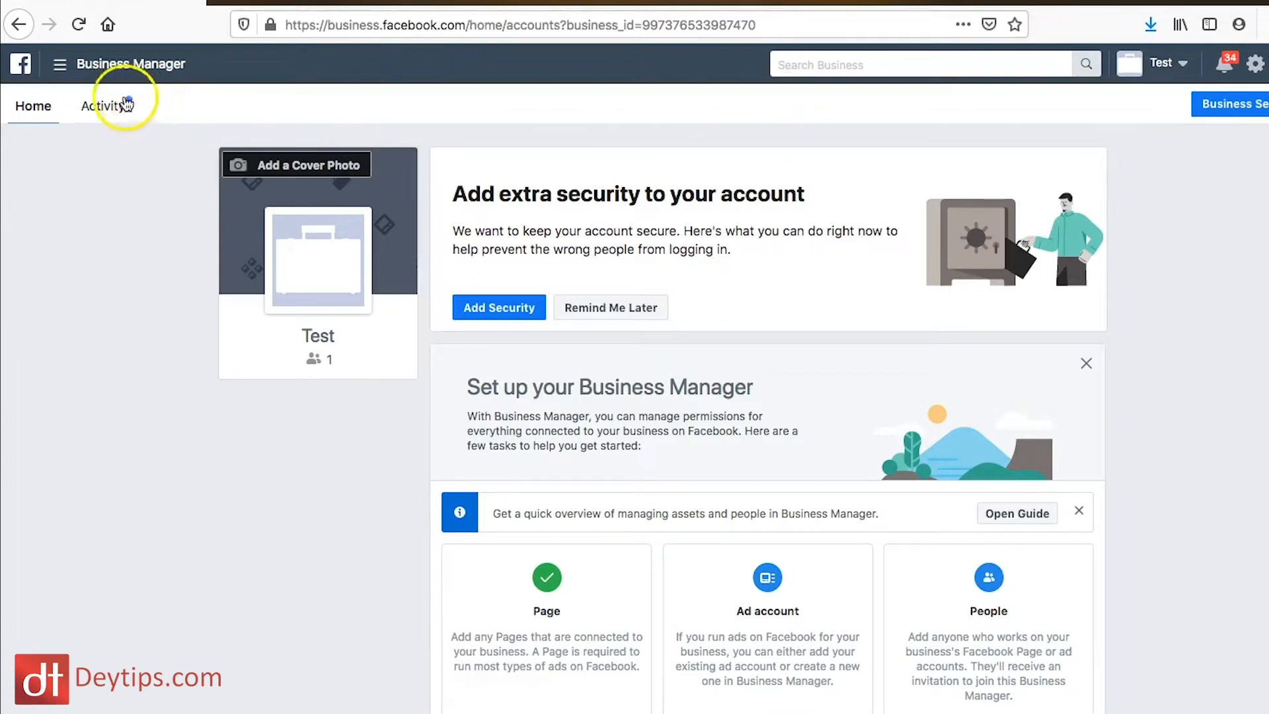
Step: Go to Ads Manager from the Business Manager home page and start creating a new ad account
left_click(64, 74)
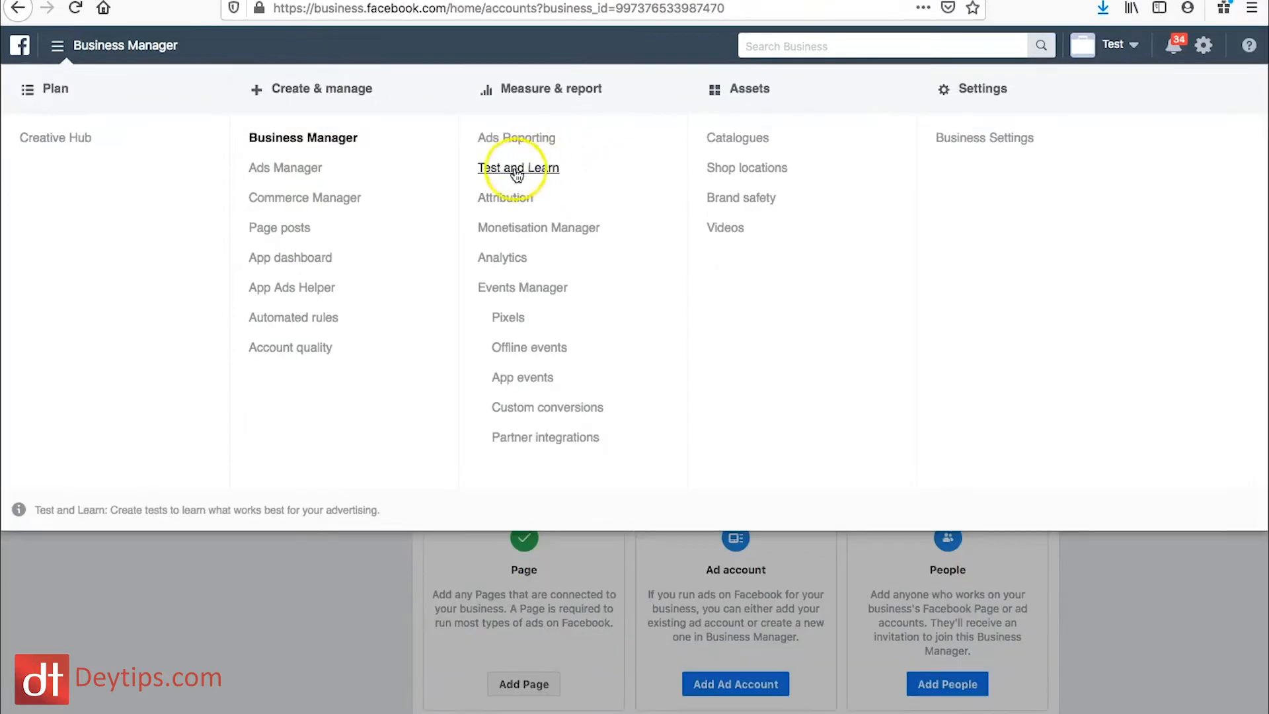
left_click(300, 179)
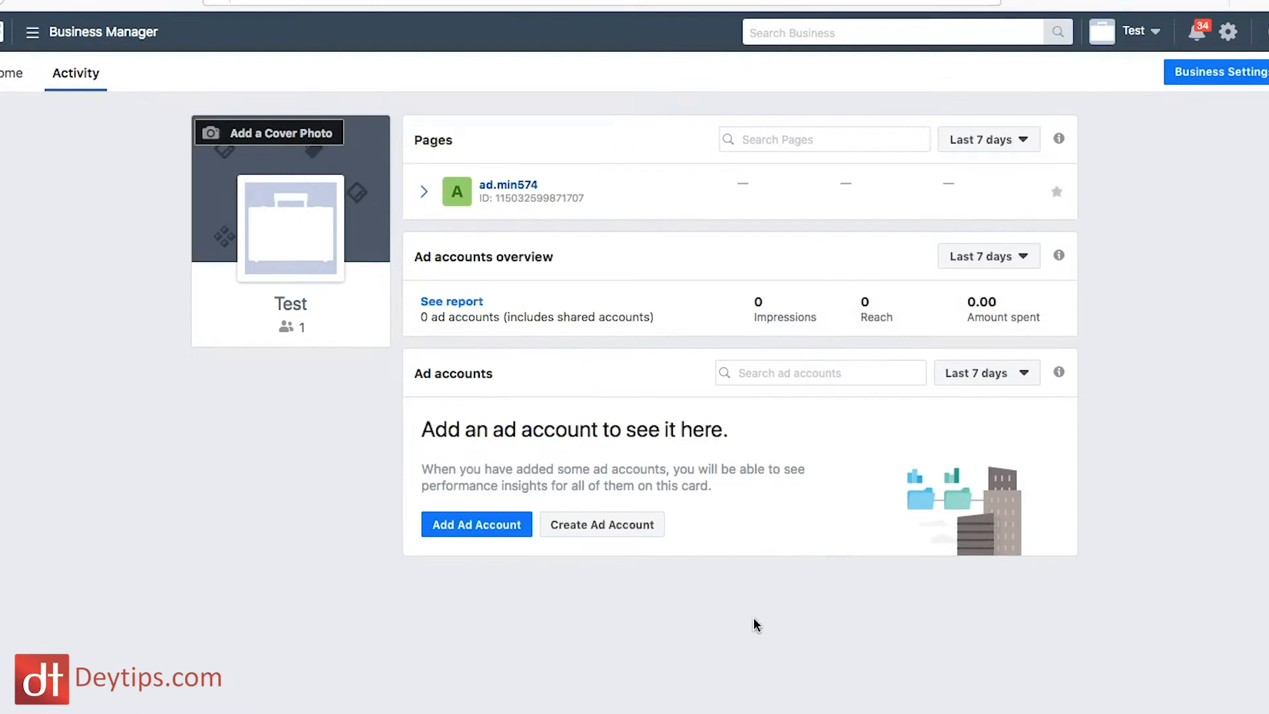
left_click(611, 526)
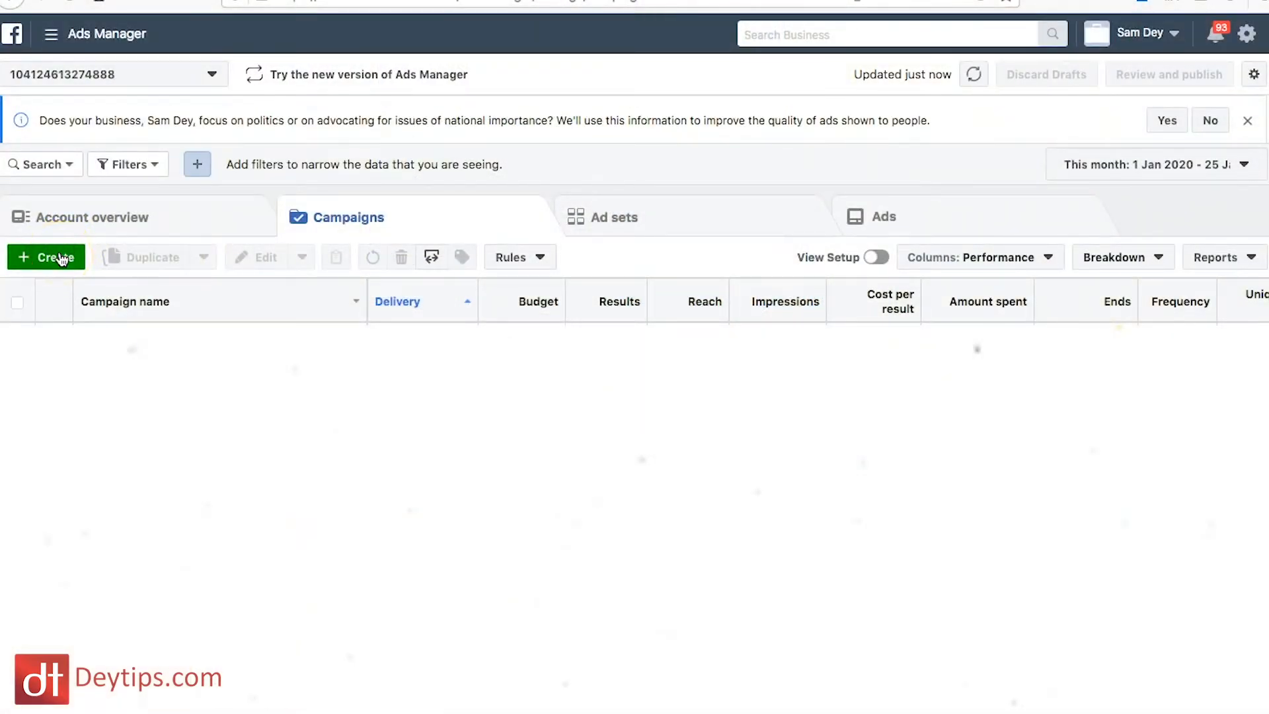
Step: Create a new ad campaign with Traffic as its marketing objective
left_click(58, 257)
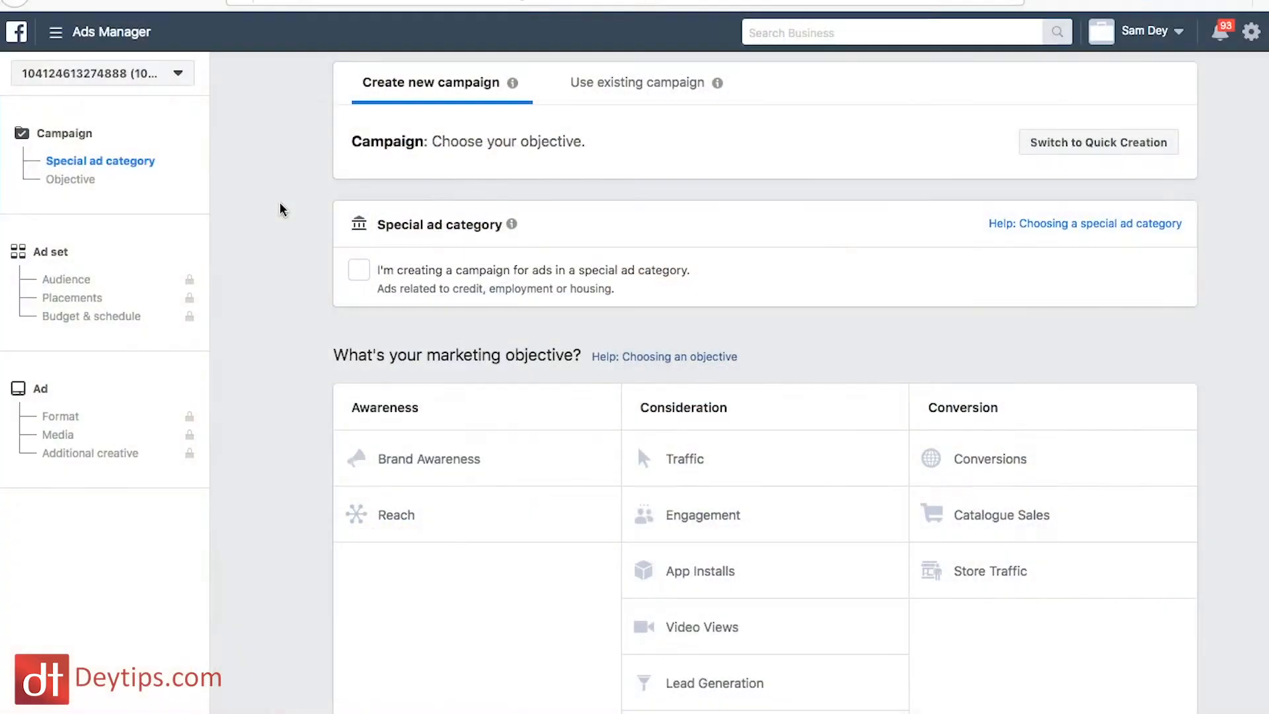
scroll(566, 383, "down", 1)
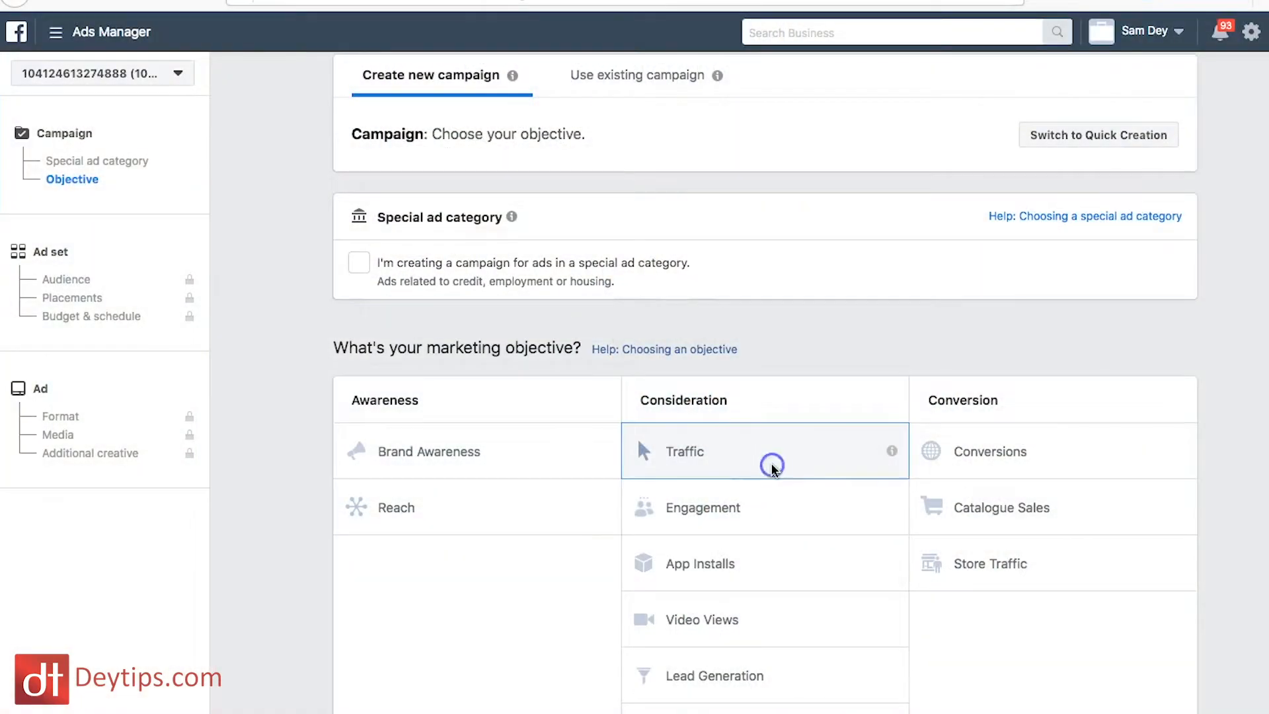
left_click(771, 463)
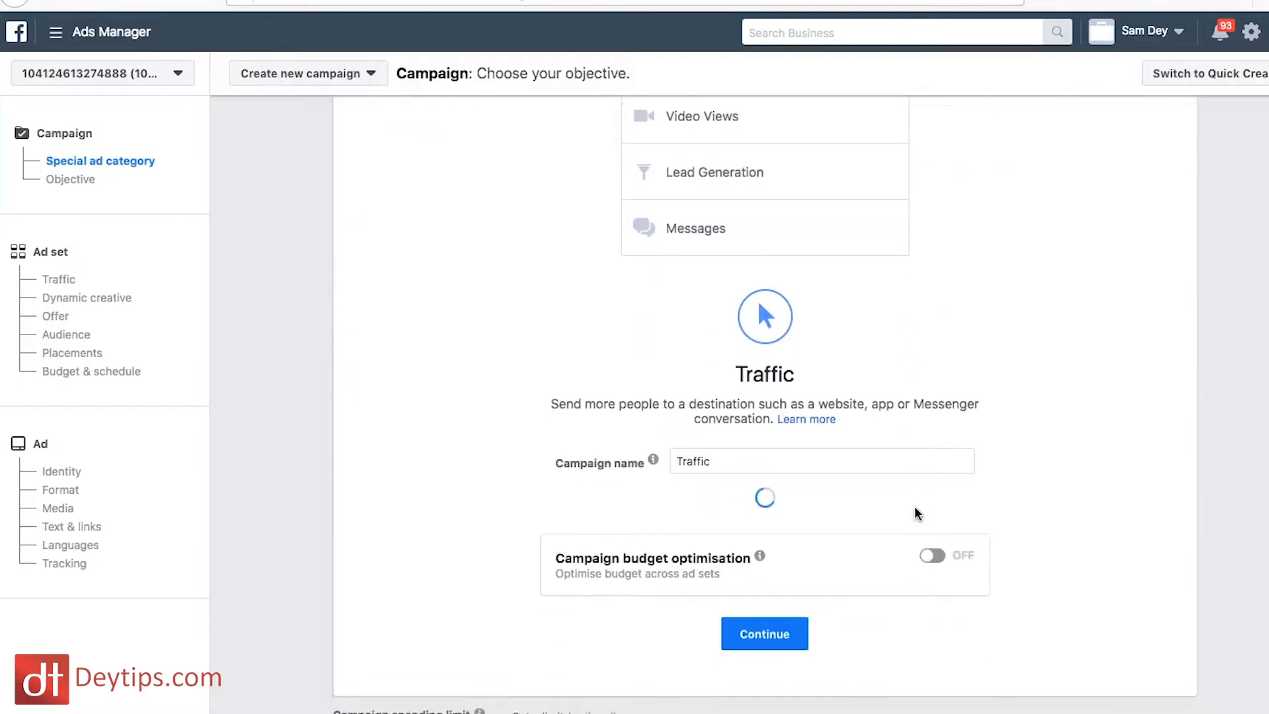
Step: Replace the default name of the Traffic campaign with "Test YouTube"
left_click(730, 430)
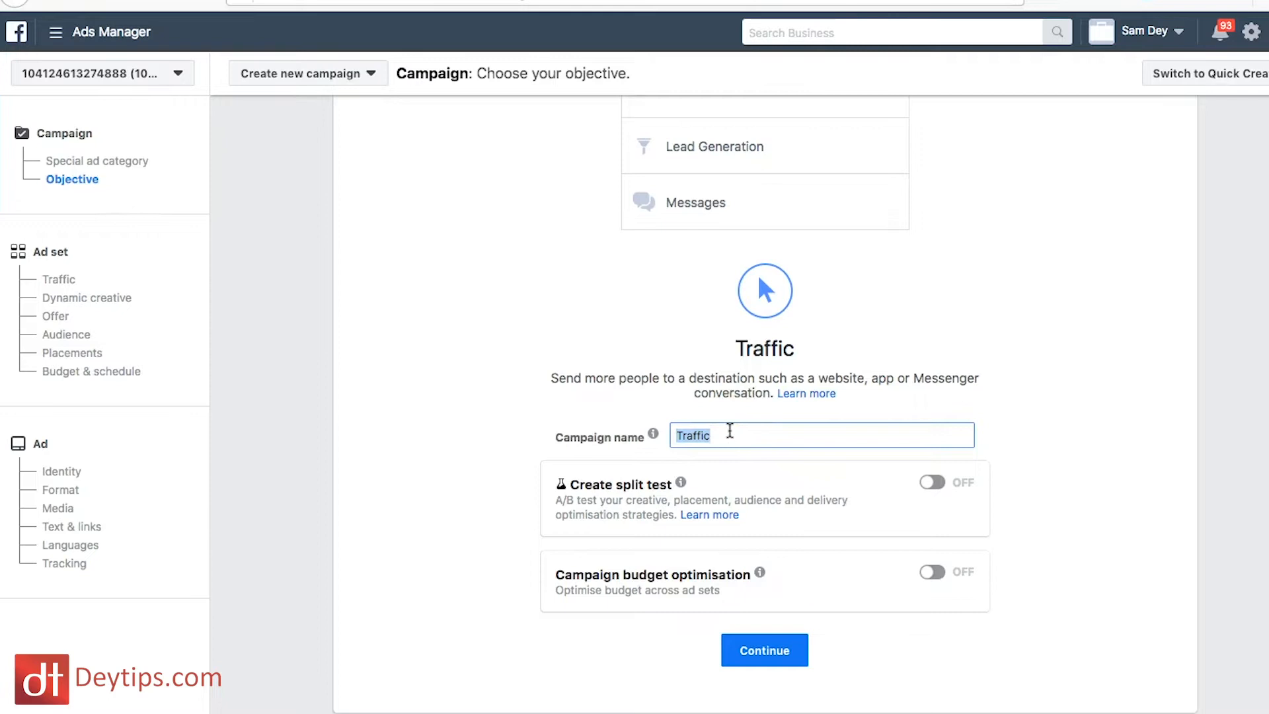
key("BackSpace")
type("Test YouTube")
mouse_move(669, 495)
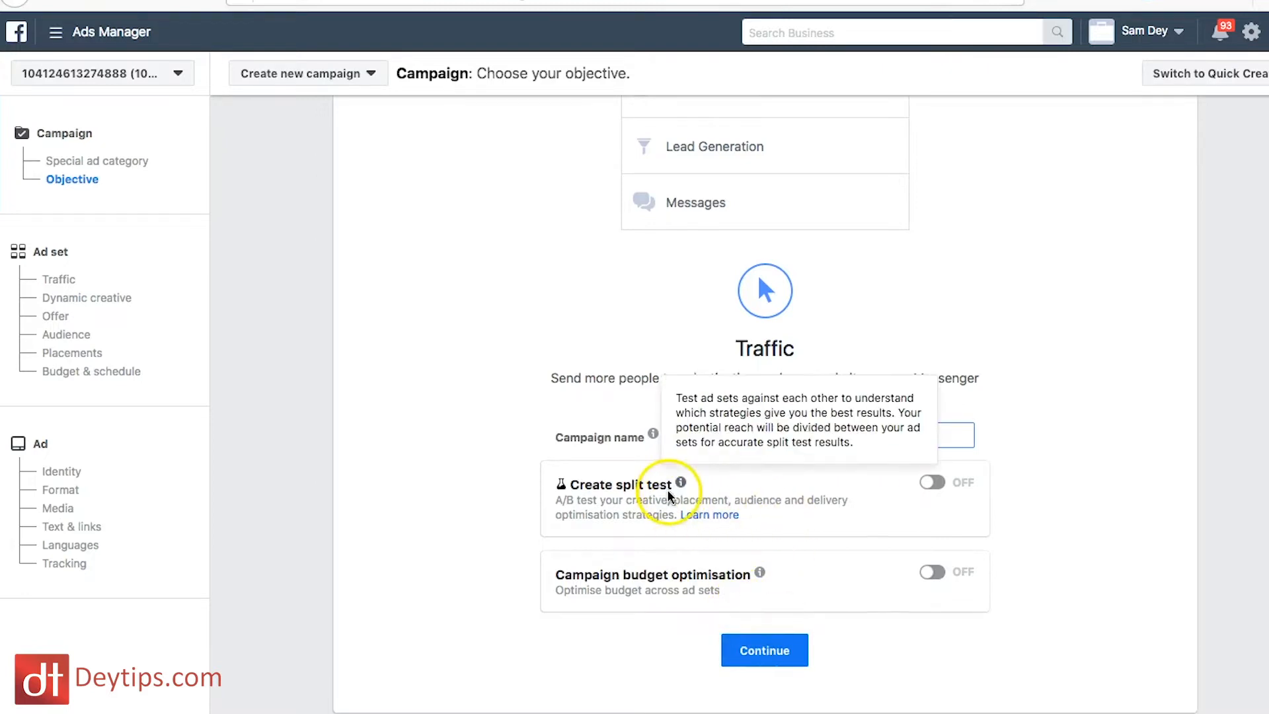
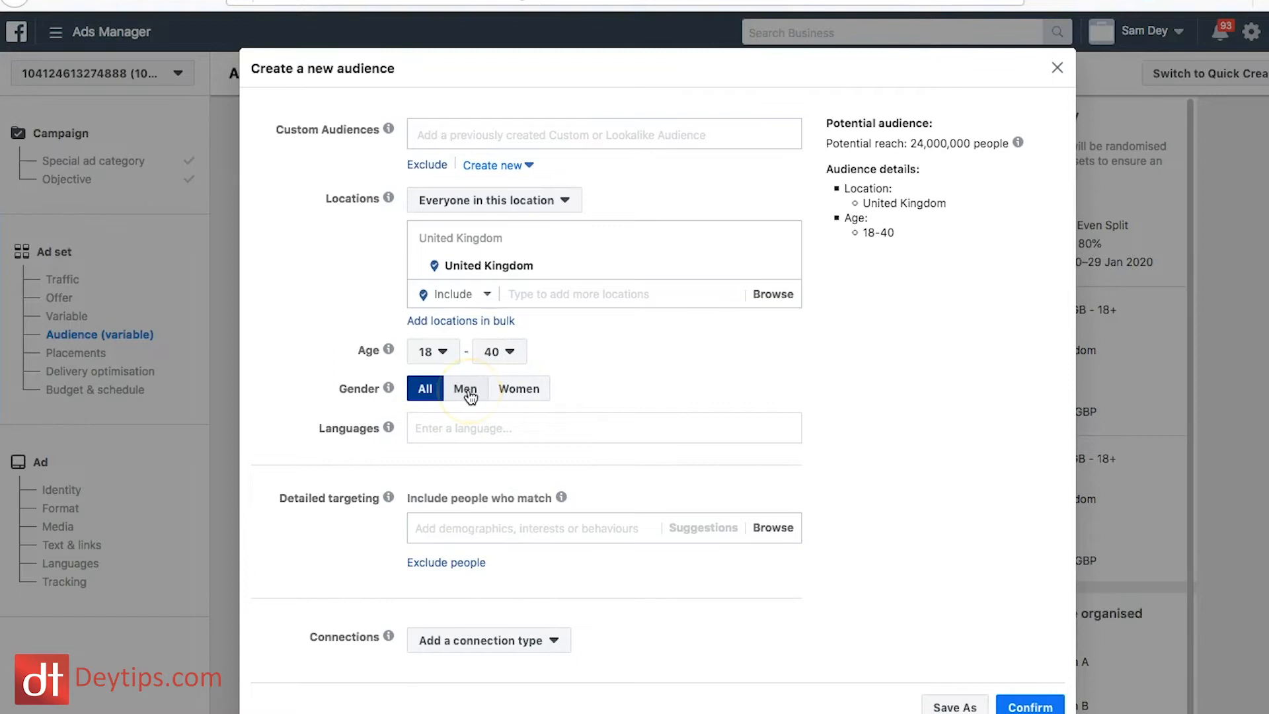
Step: Add English (UK) as the language for the new audience
left_click(535, 391)
left_click(471, 433)
type("eng")
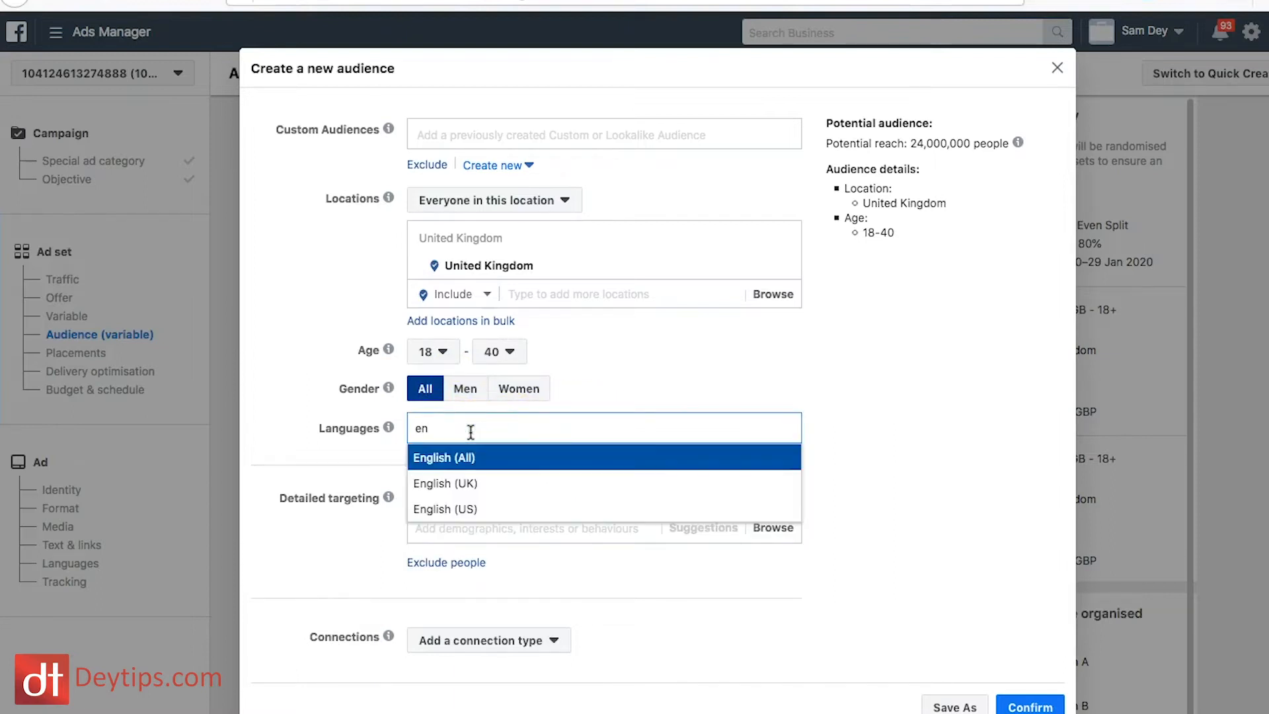
left_click(485, 495)
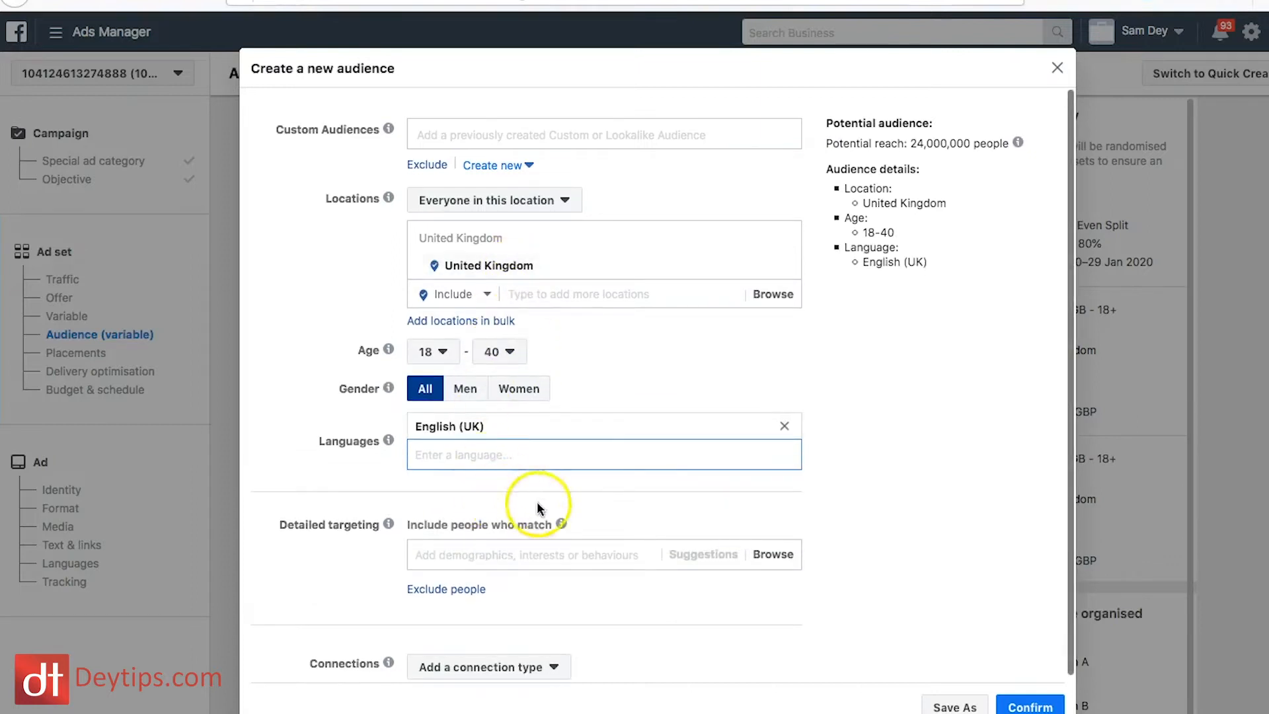
Step: Add the Basketball interest to the detailed targeting and confirm the new audience for Ad Set A
left_click(596, 554)
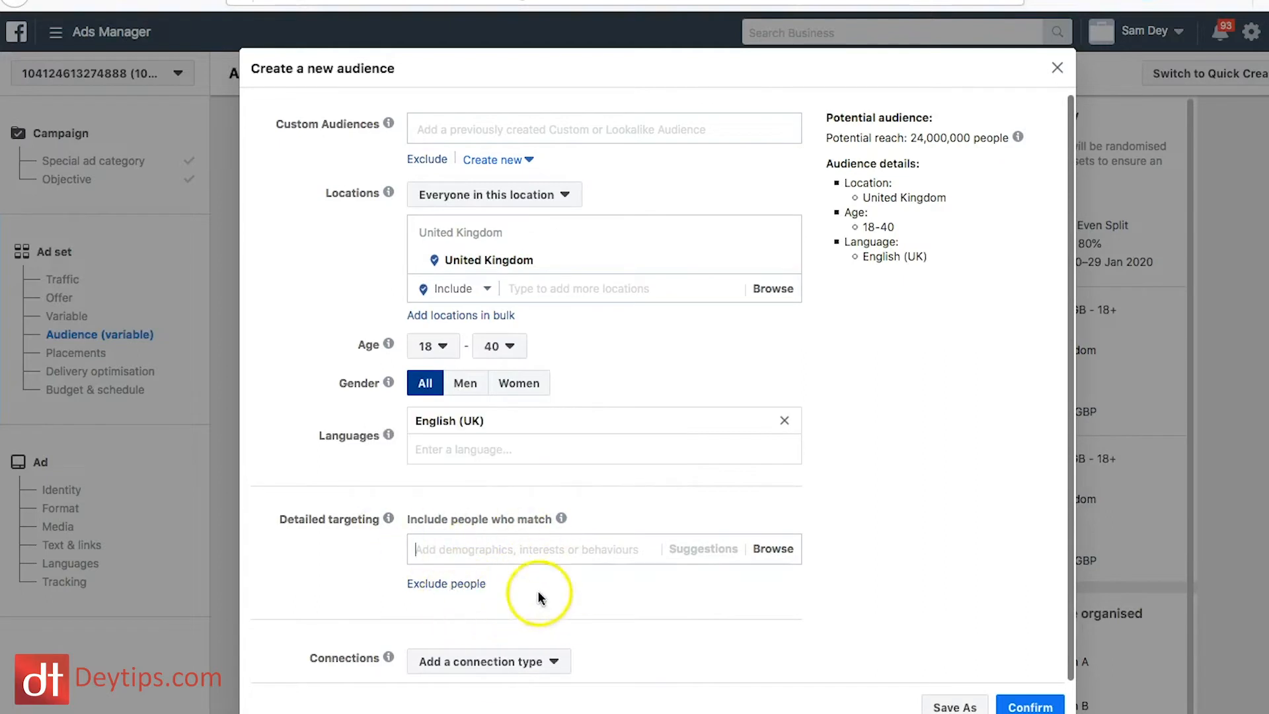
left_click(516, 547)
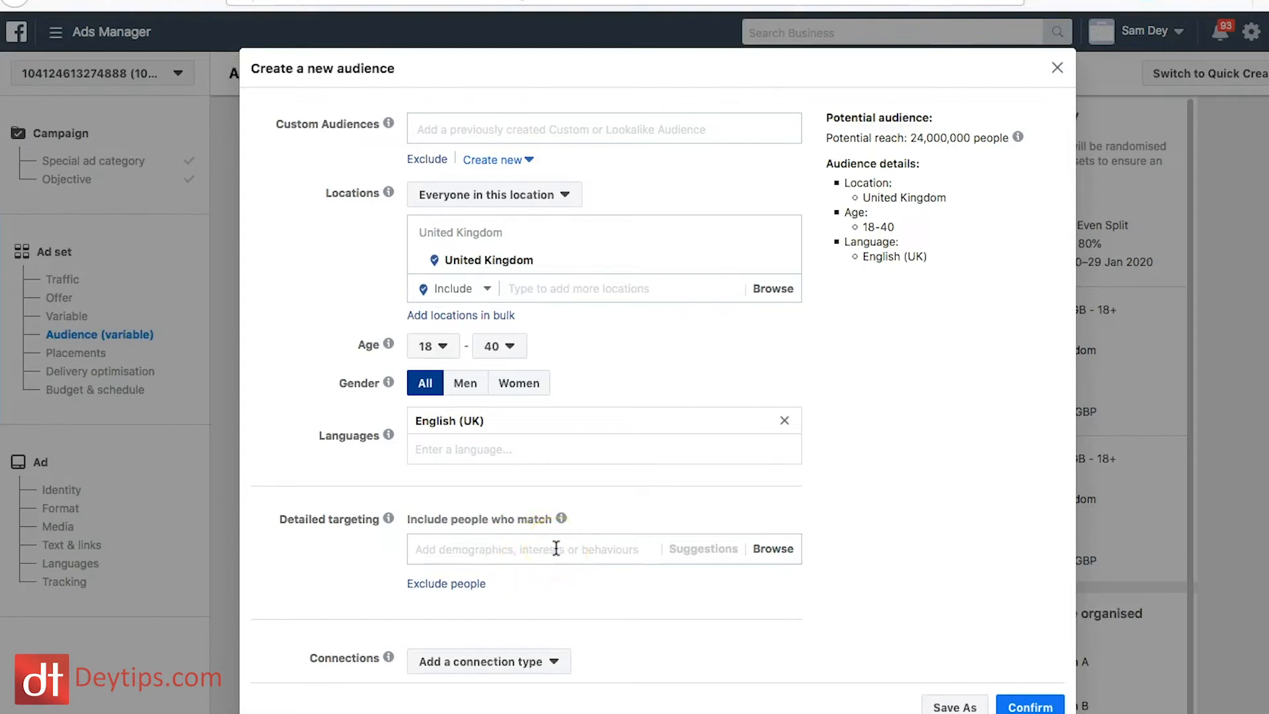
type("b")
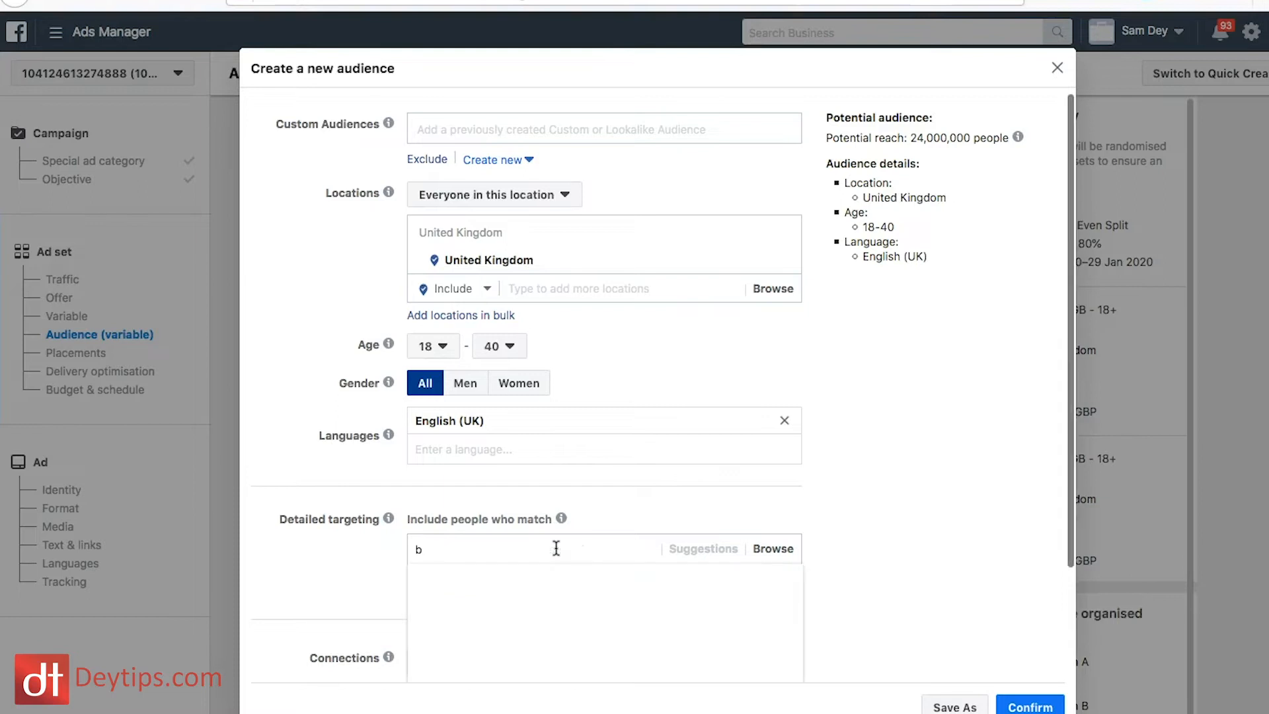
type("ask")
key("BackSpace")
type("sk")
scroll(598, 599, "down", 2)
scroll(596, 599, "up", 2)
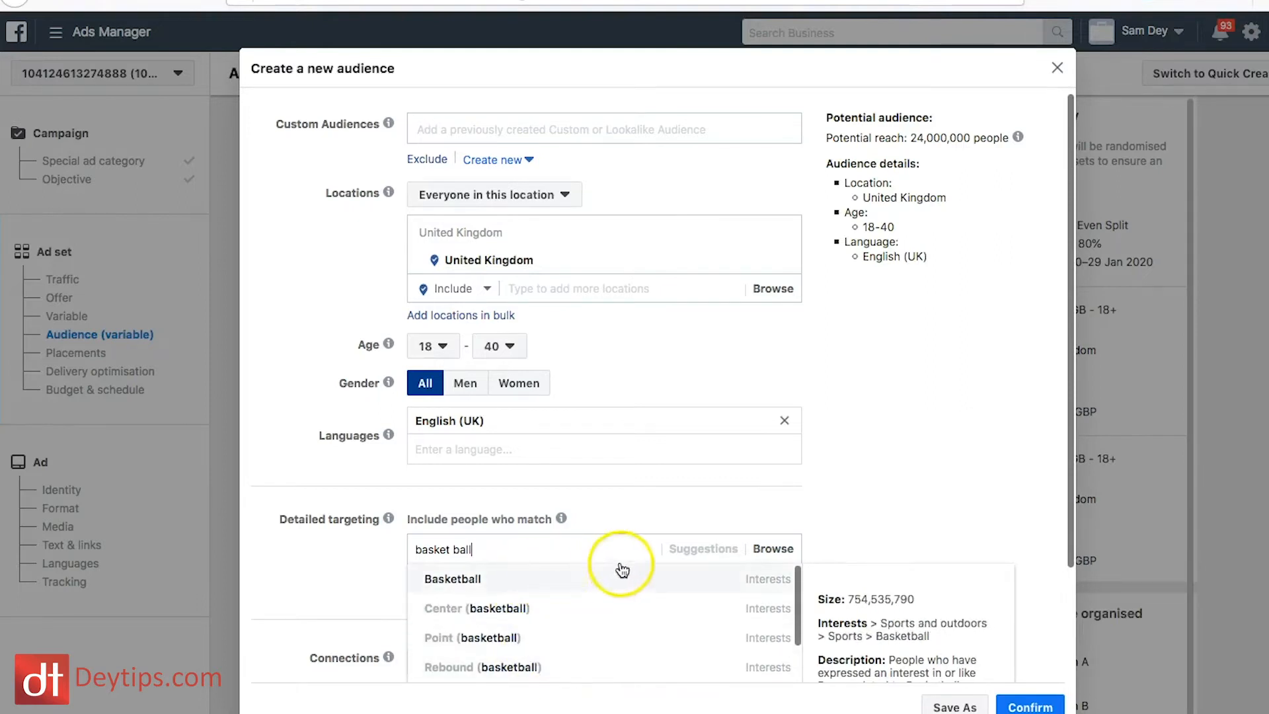
scroll(978, 470, "down", 2)
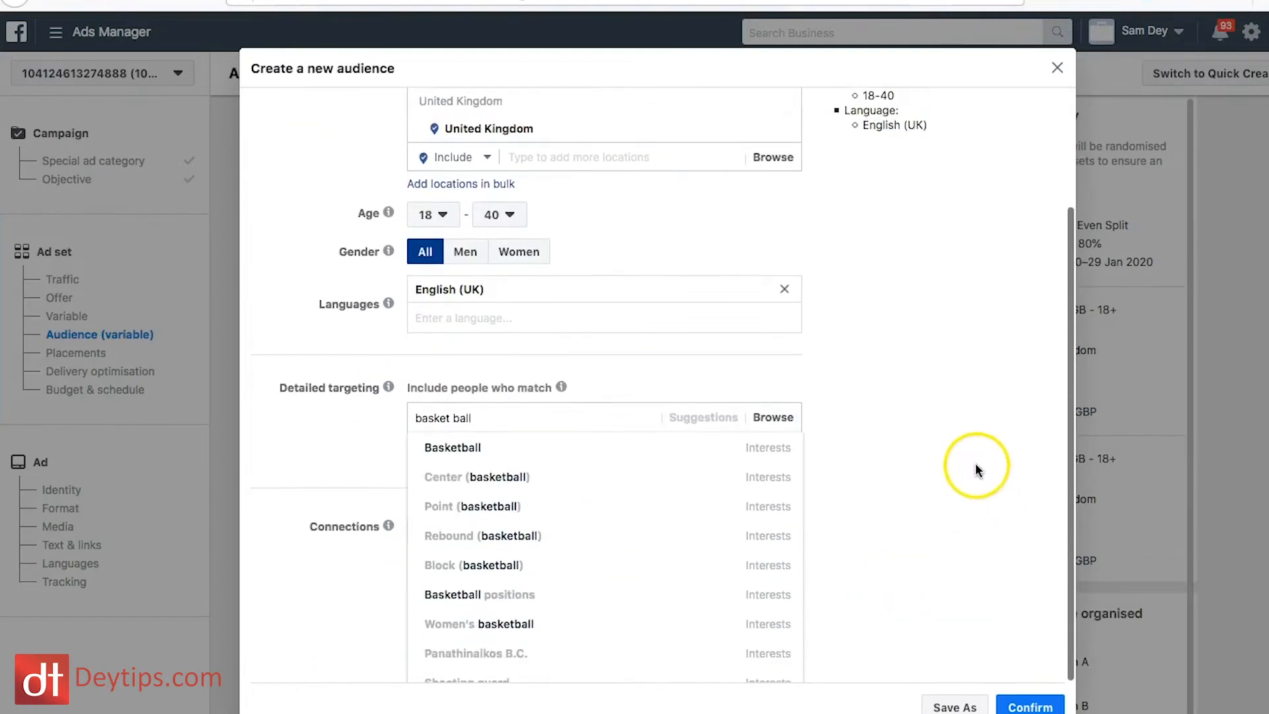
mouse_move(605, 449)
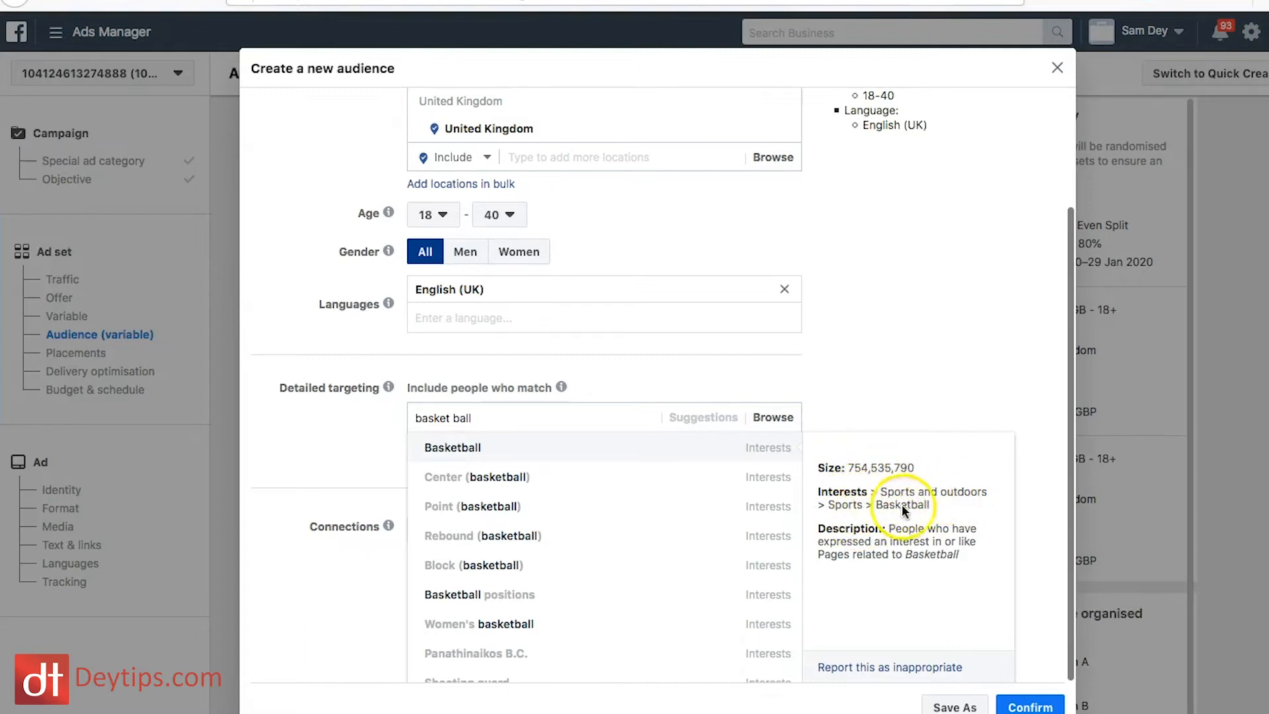
left_click(509, 458)
scroll(617, 482, "down", 2)
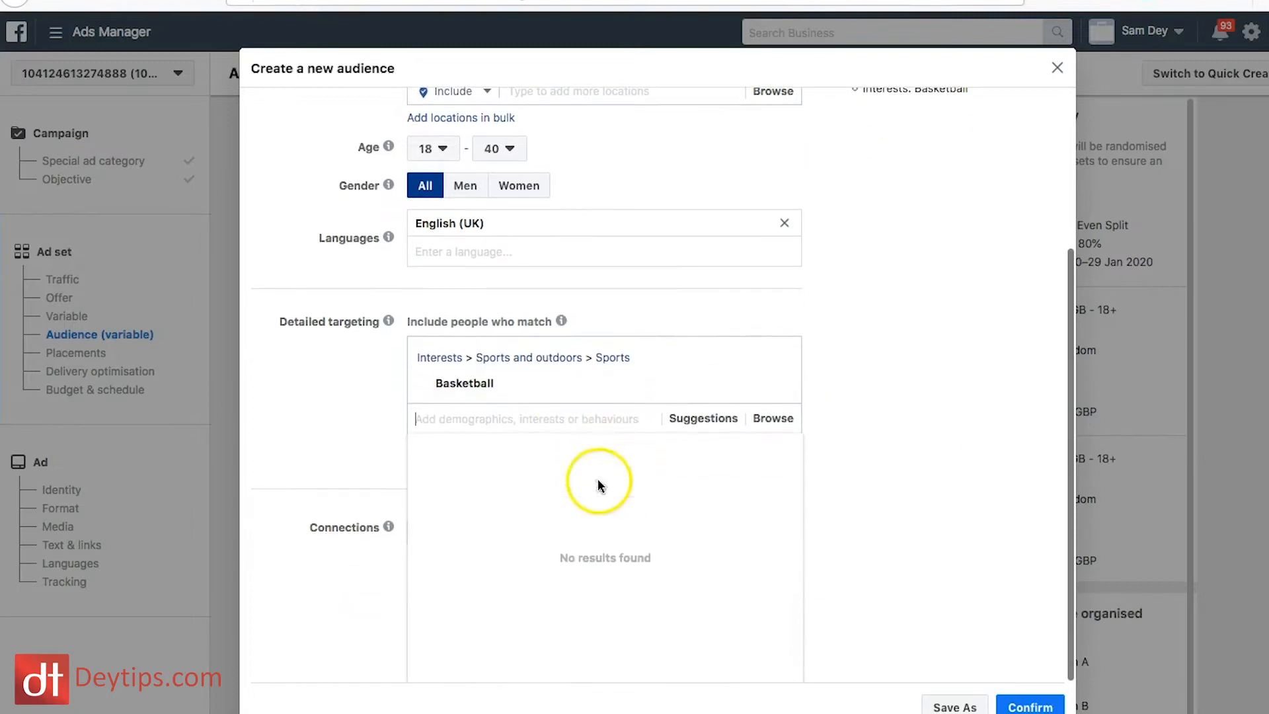
left_click(305, 423)
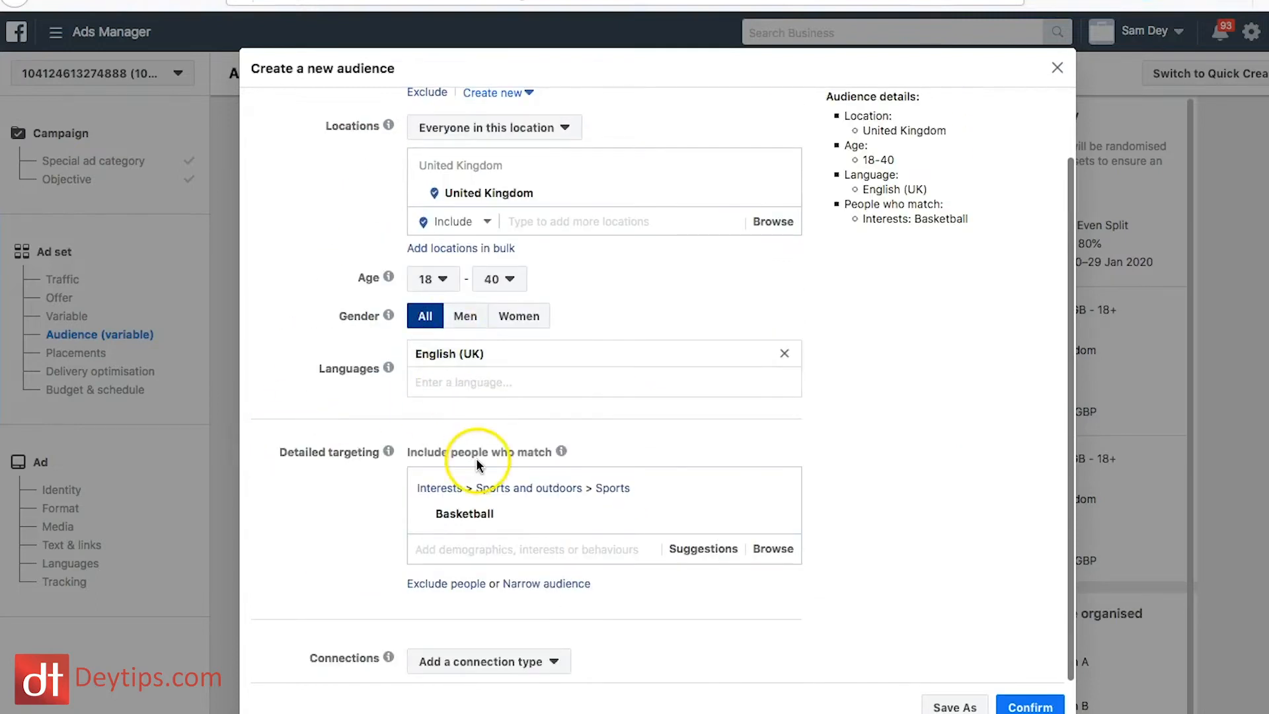
scroll(857, 247, "up", 1)
scroll(857, 246, "down", 1)
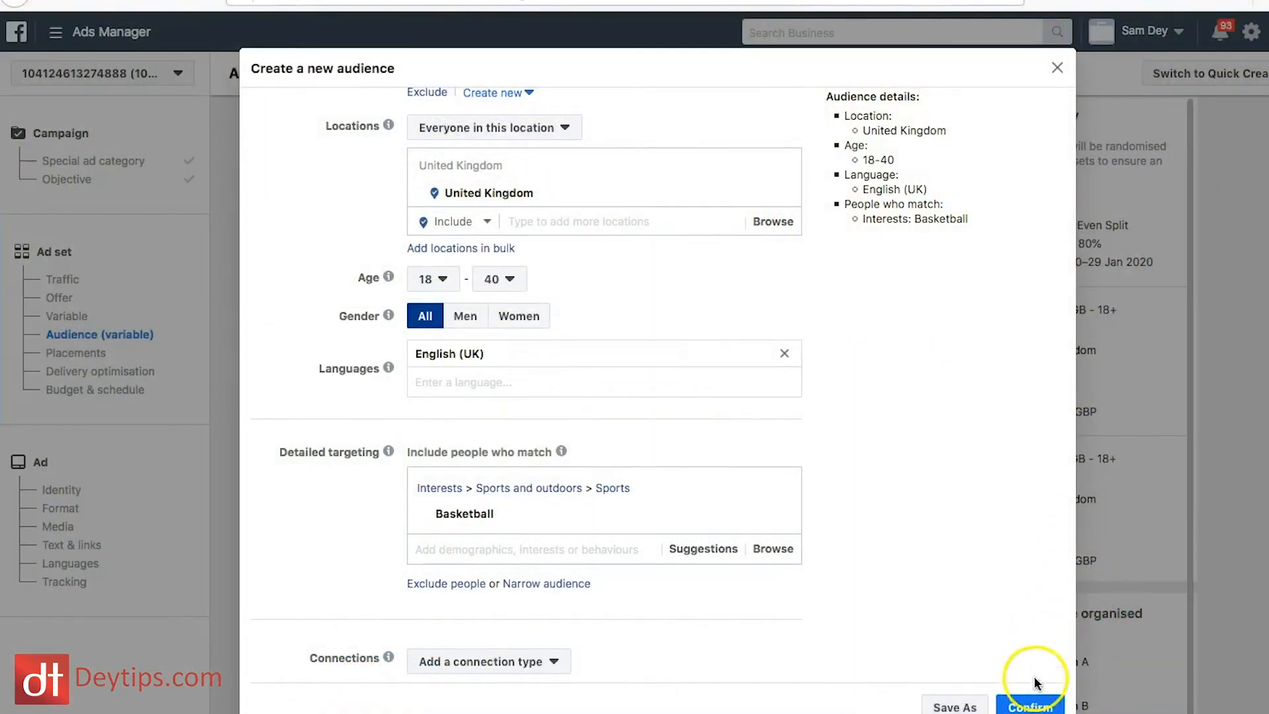
left_click(1034, 707)
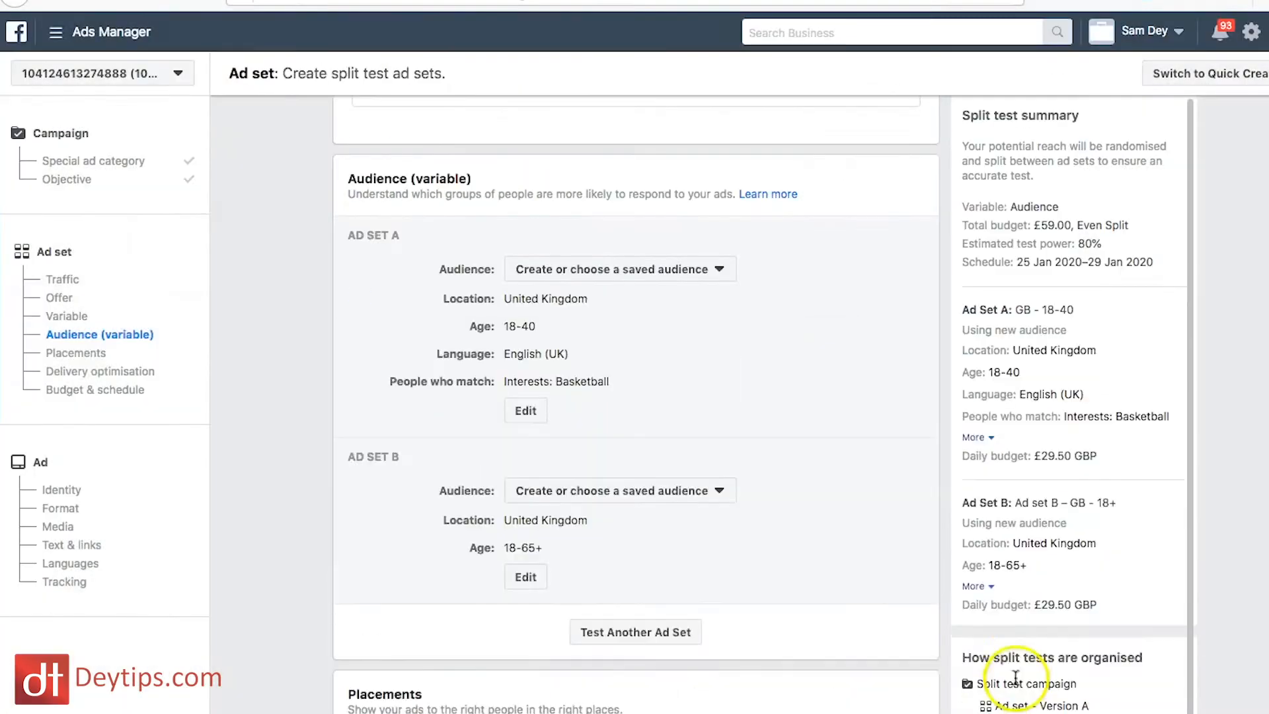
Step: Start creating a new audience for Ad Set B and set its maximum age to 40
scroll(824, 585, "down", 1)
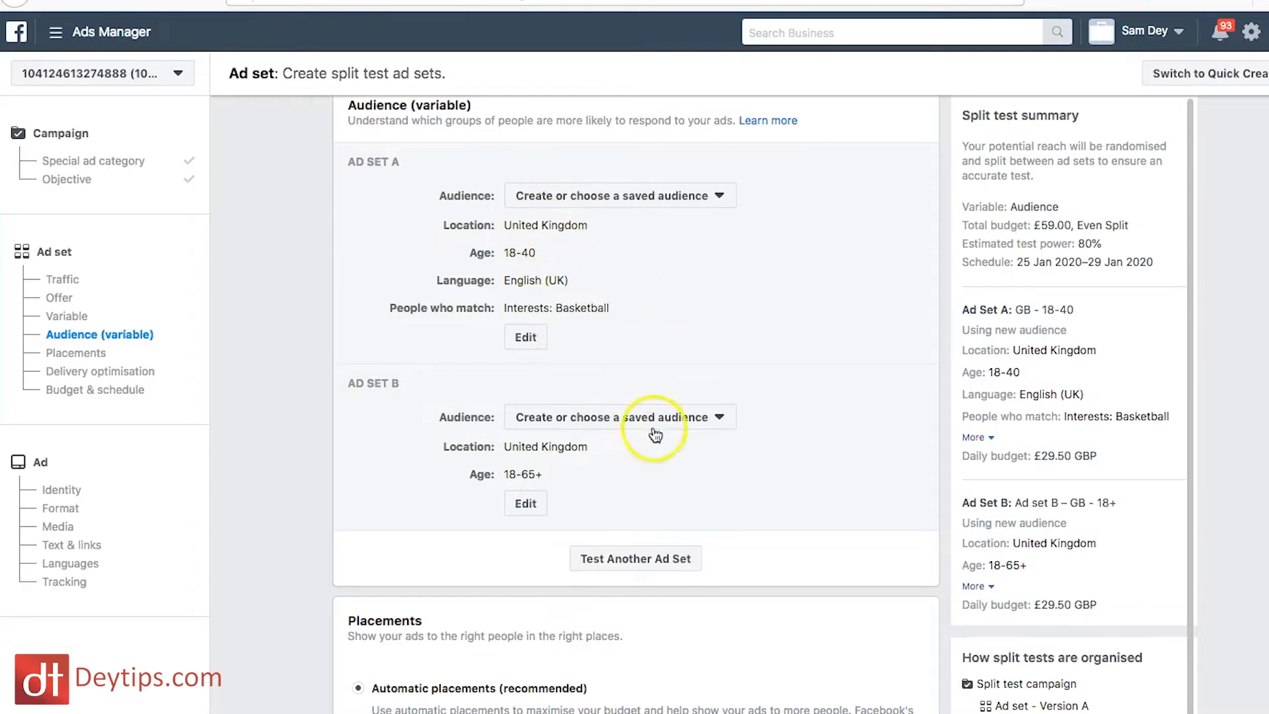
left_click(691, 416)
left_click(479, 481)
left_click(634, 413)
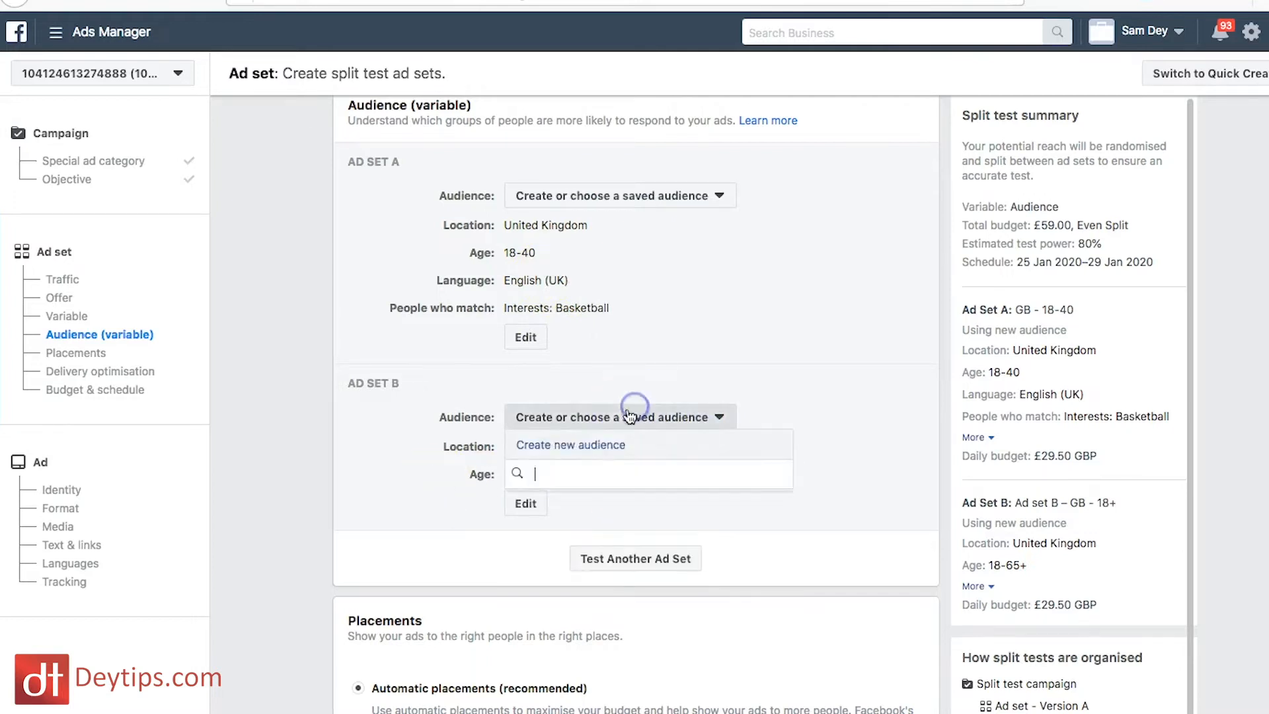
left_click(573, 450)
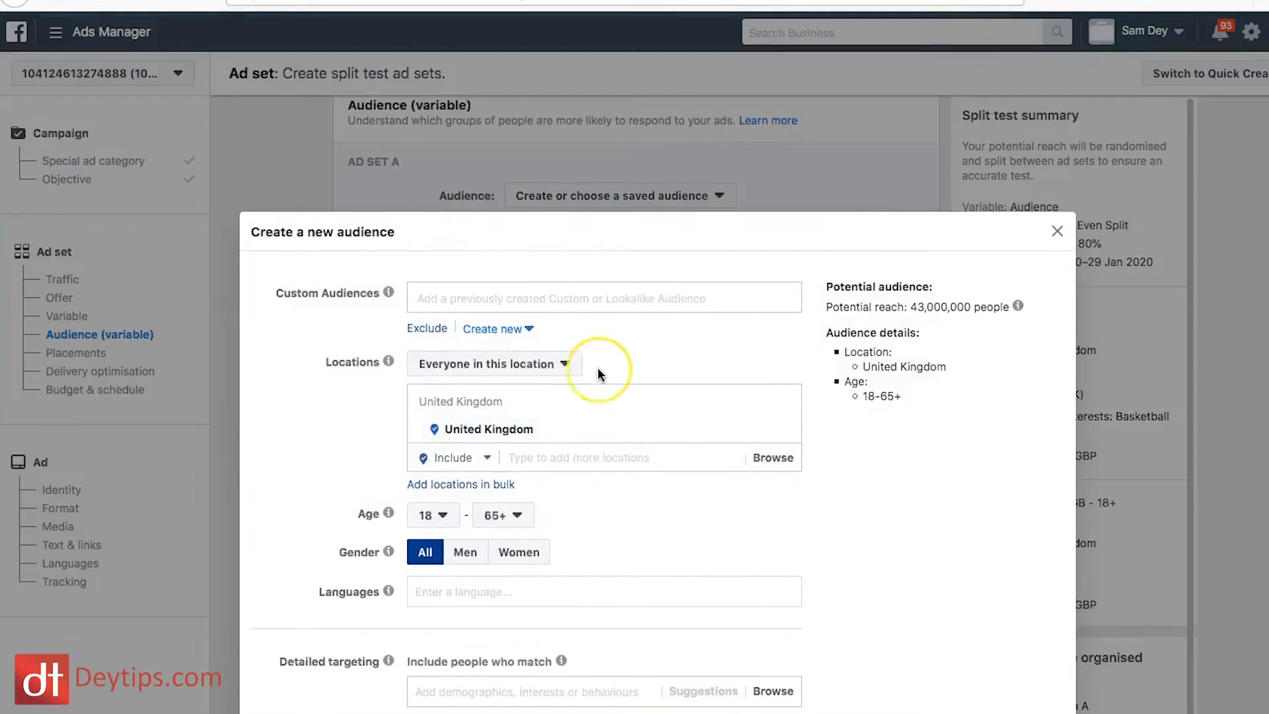
scroll(522, 361, "down", 4)
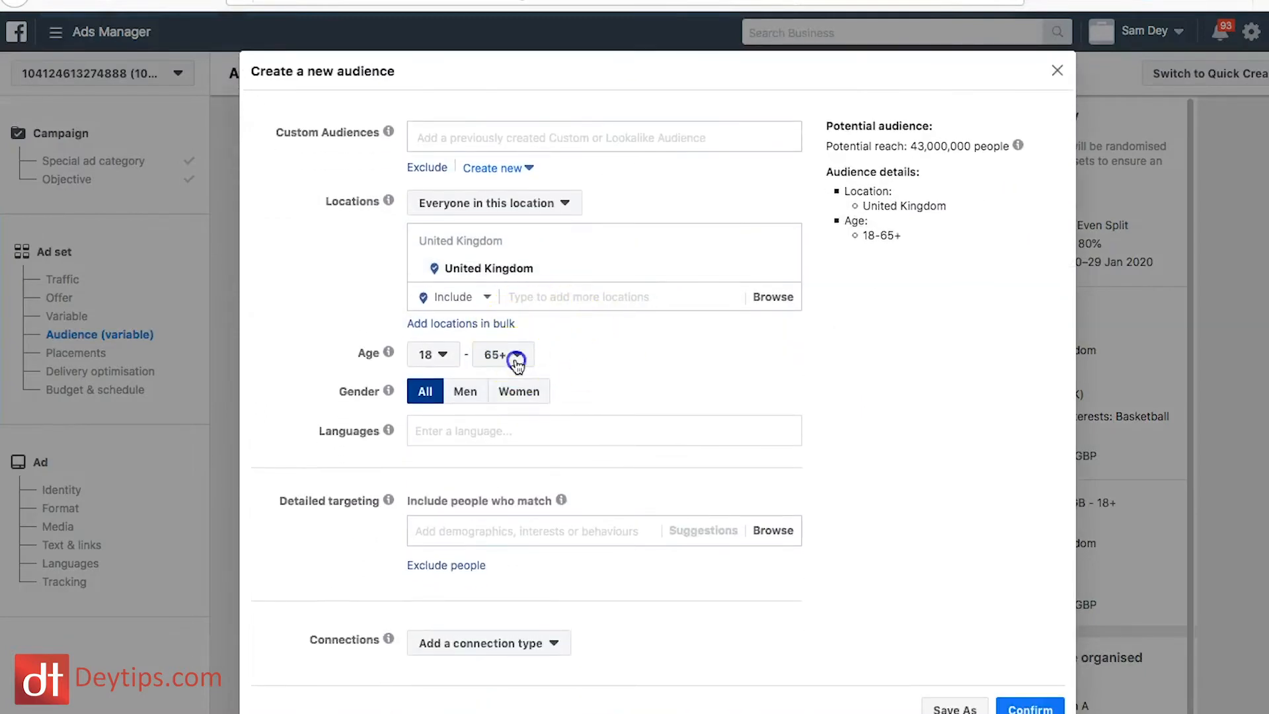
left_click(510, 357)
scroll(517, 537, "up", 7)
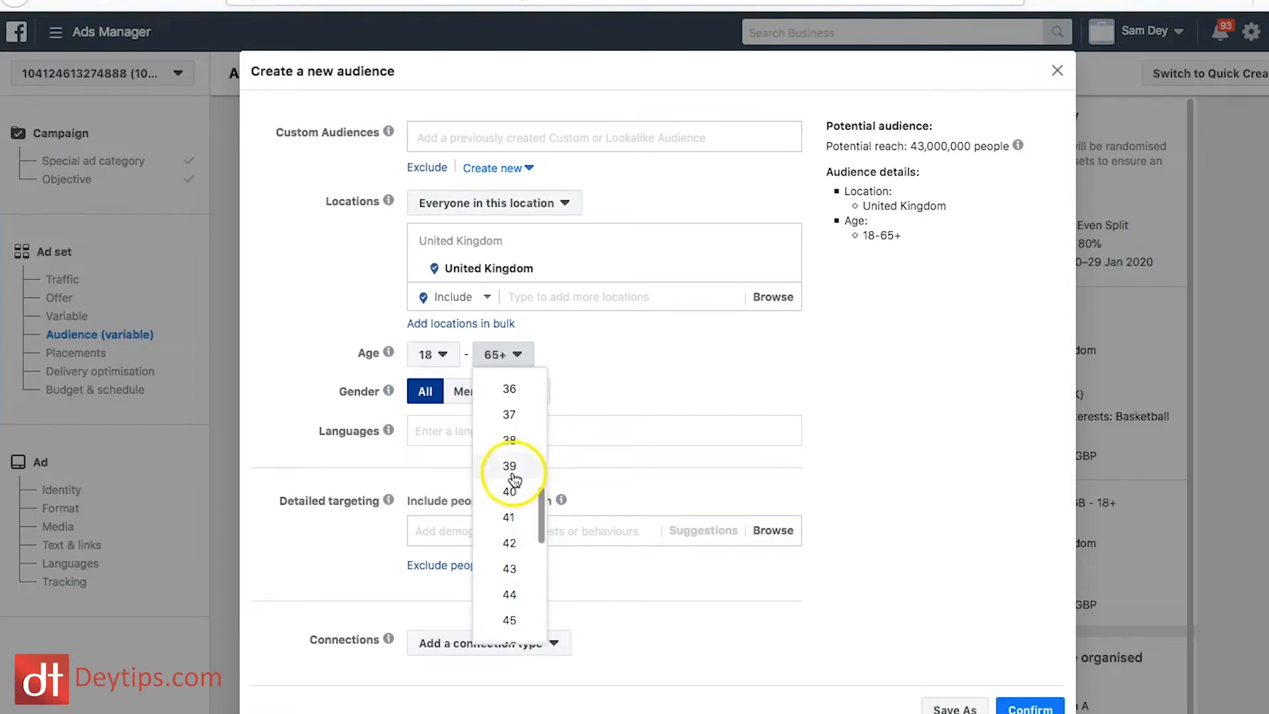
left_click(512, 492)
Step: Set the language of the Ad Set B audience to English (UK)
left_click(470, 434)
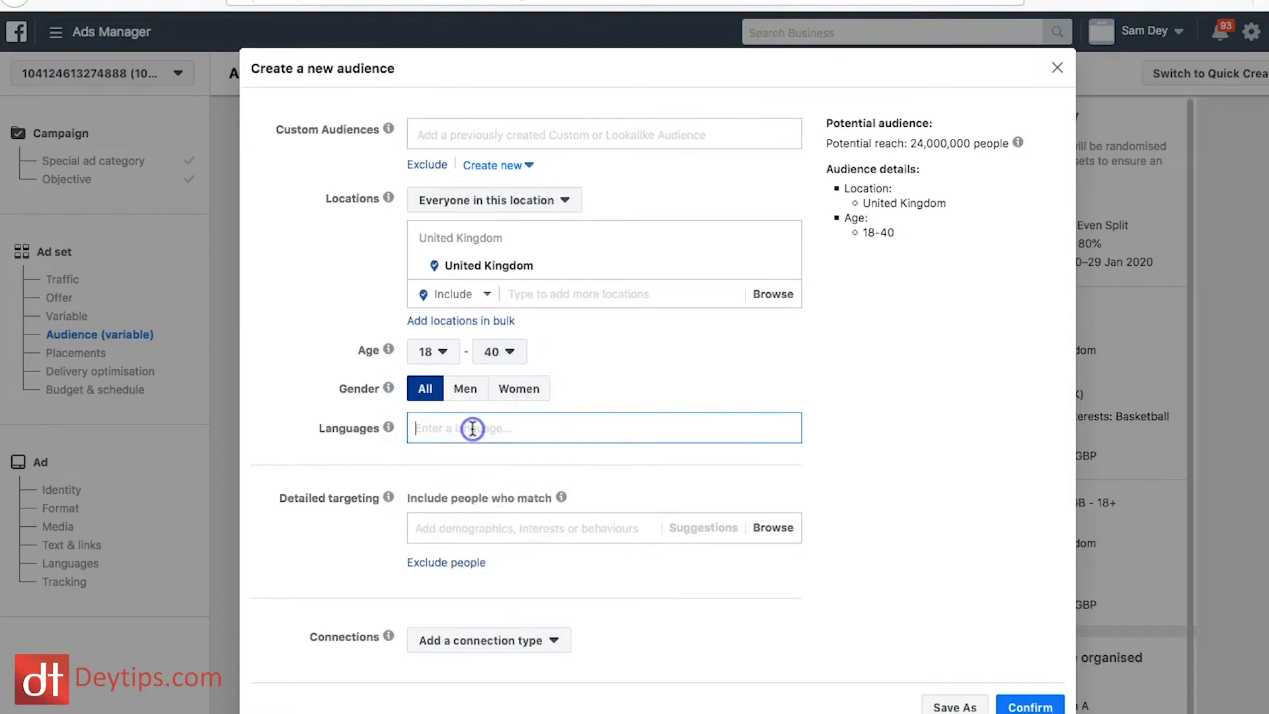
type("en")
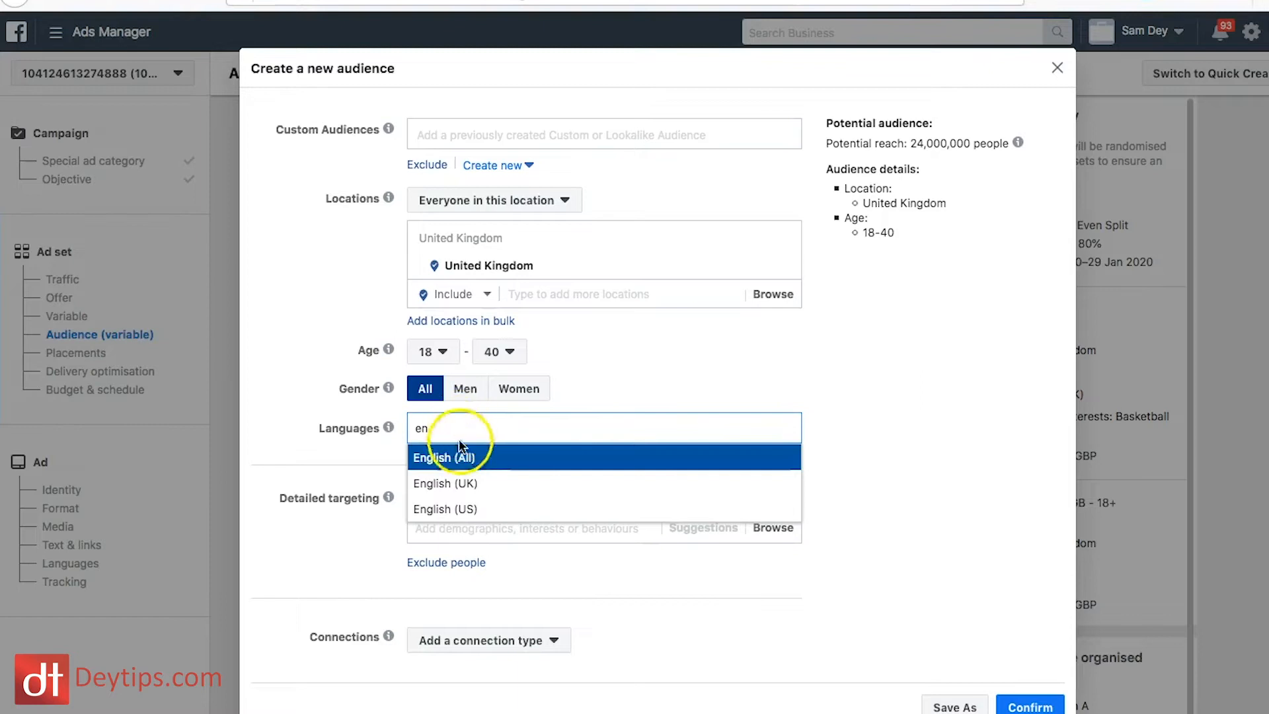
left_click(462, 483)
Step: Search the detailed targeting for basketball, add the College basketball interest and confirm the Ad Set B audience
left_click(501, 556)
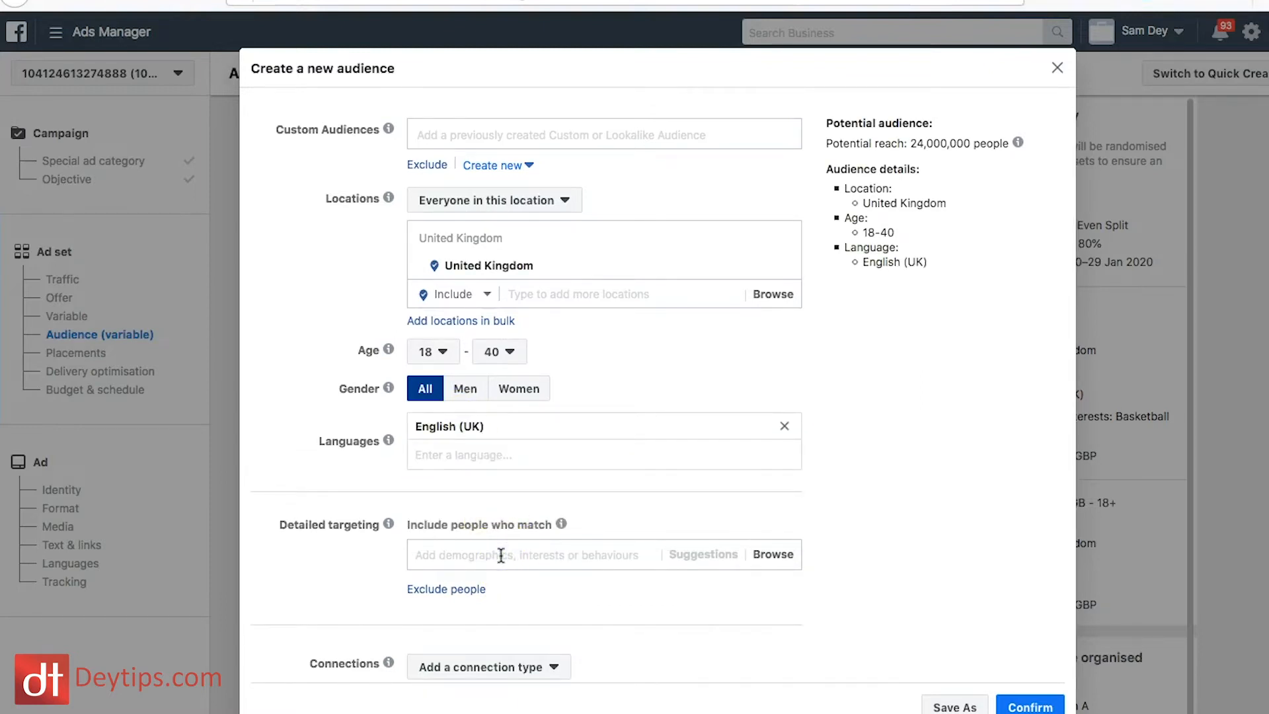
type("basket")
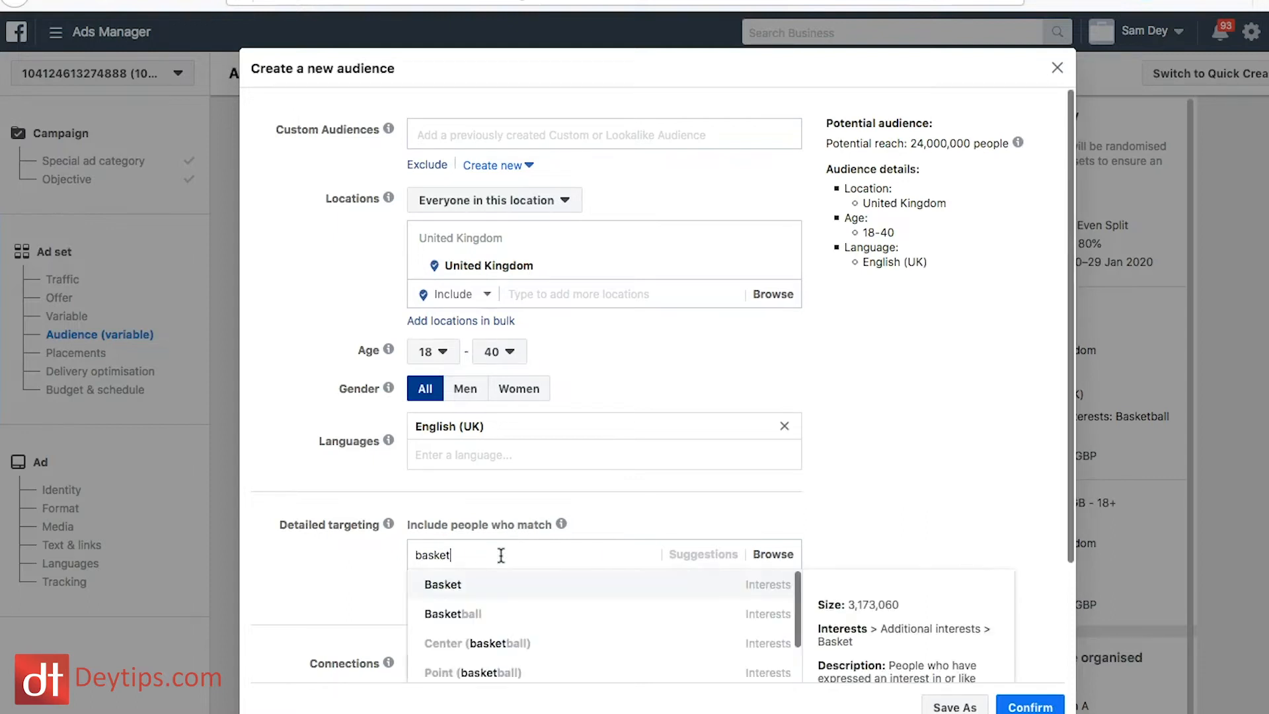
scroll(700, 536, "down", 3)
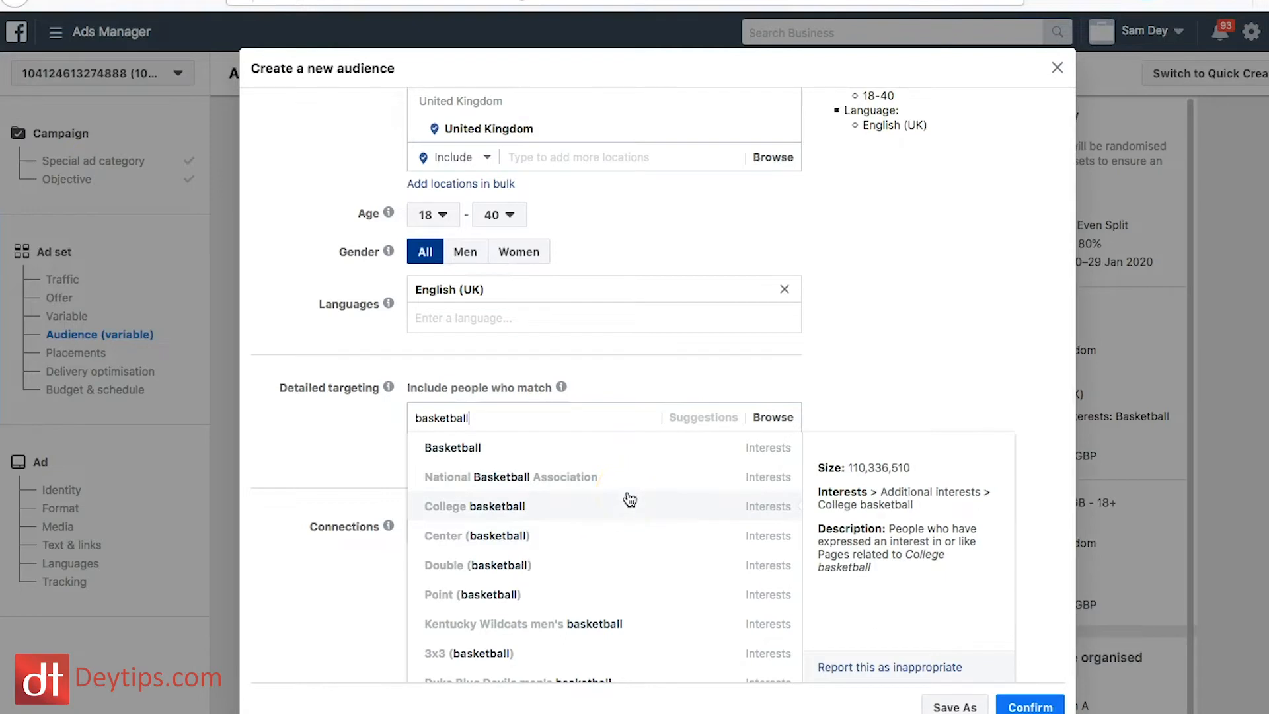
left_click(639, 516)
left_click(918, 495)
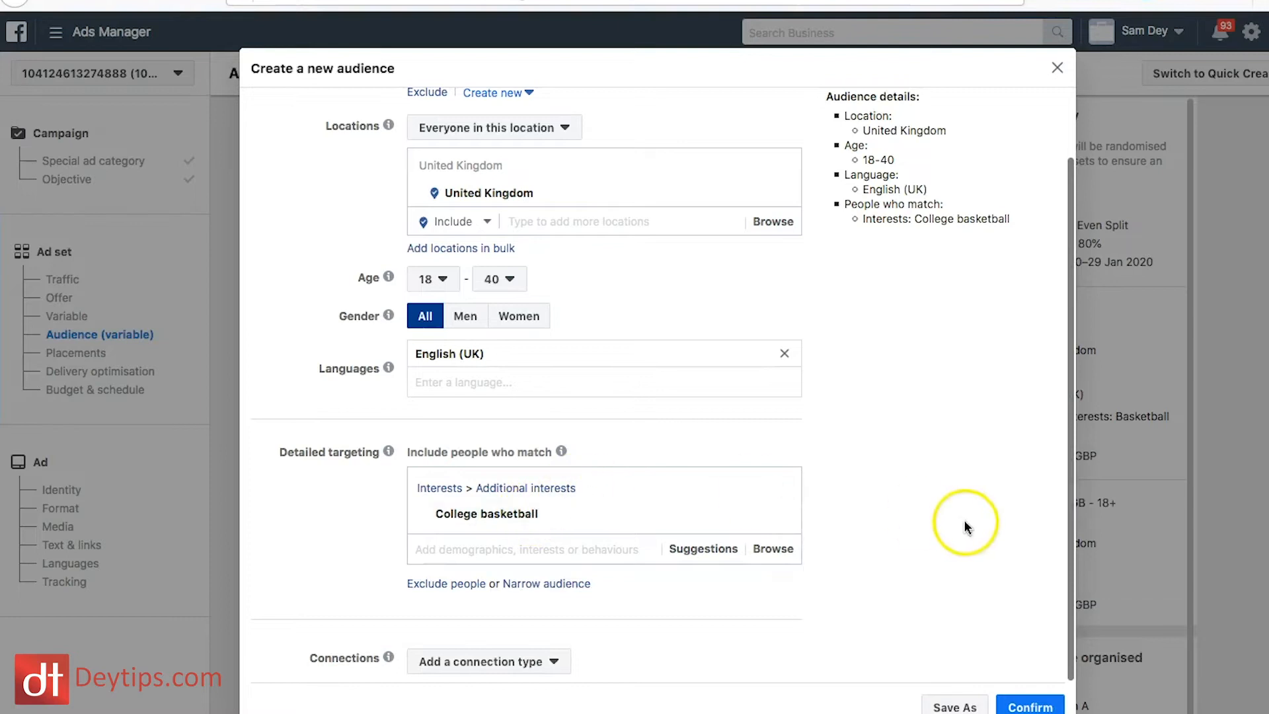
left_click(1028, 706)
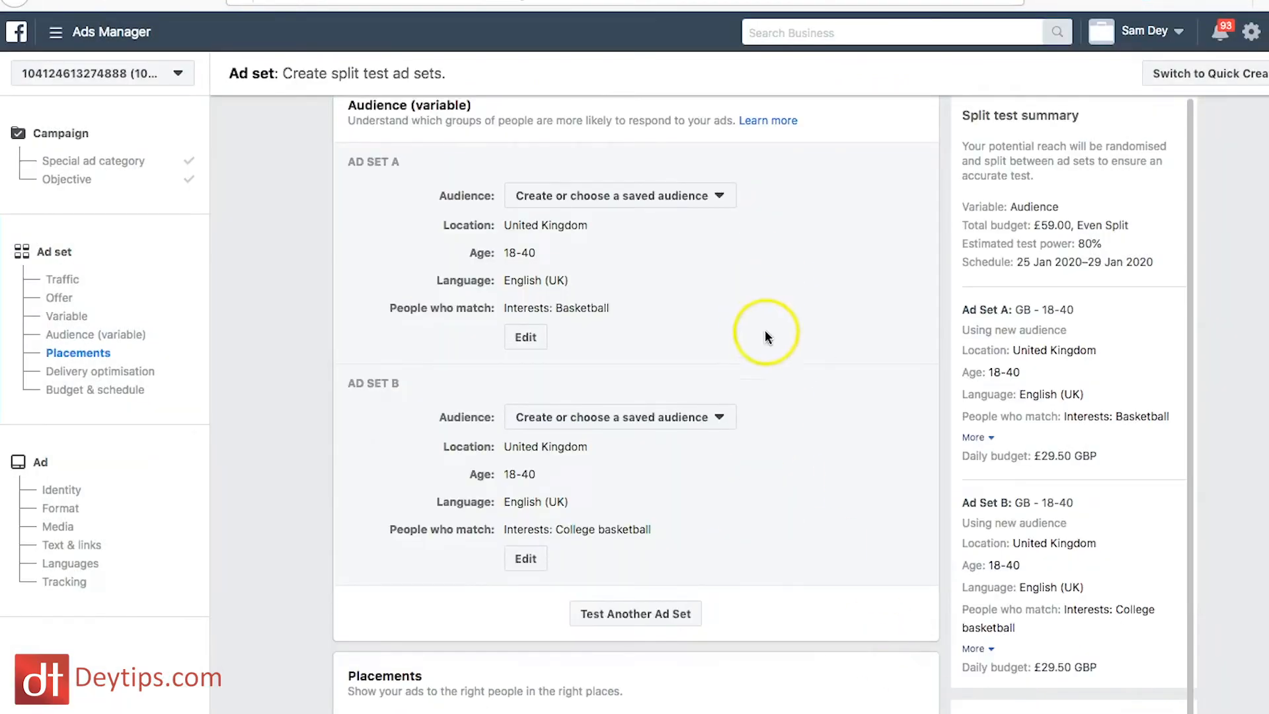
Step: Switch from automatic to edited placements and exclude the Facebook, Audience Network and Messenger platforms, keeping only Instagram
scroll(782, 451, "down", 4)
scroll(781, 456, "down", 3)
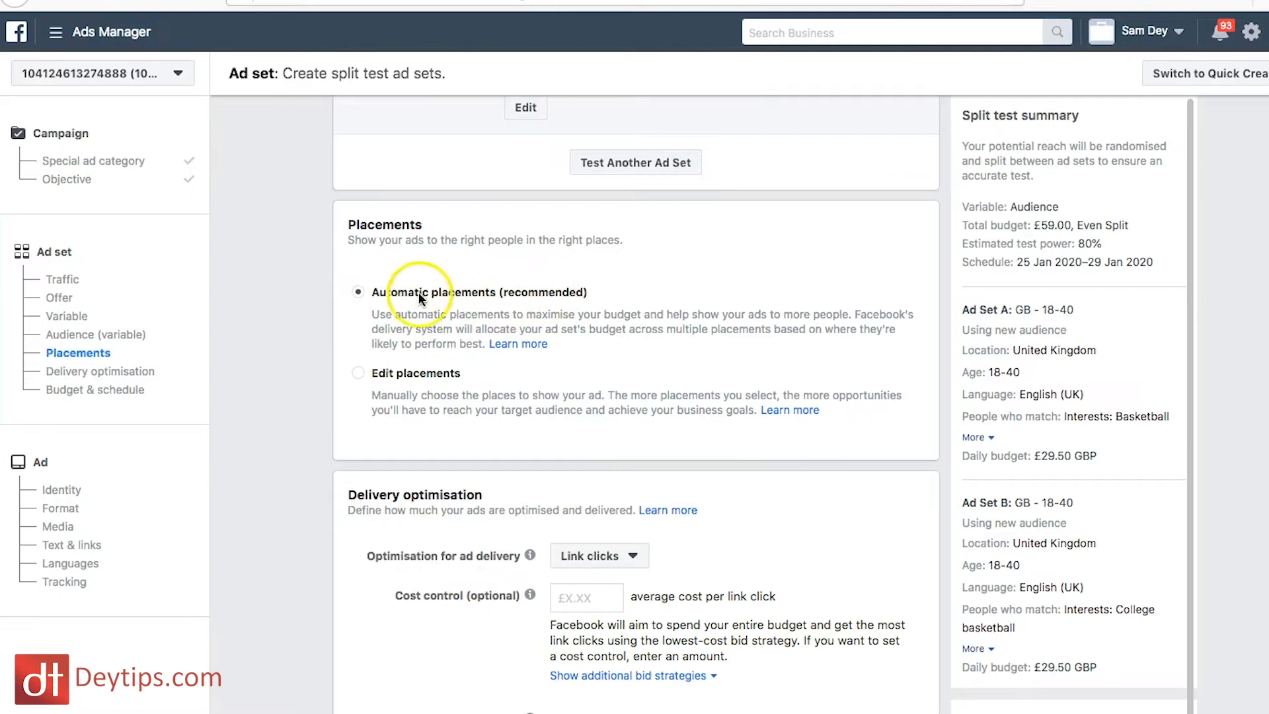
scroll(377, 301, "down", 1)
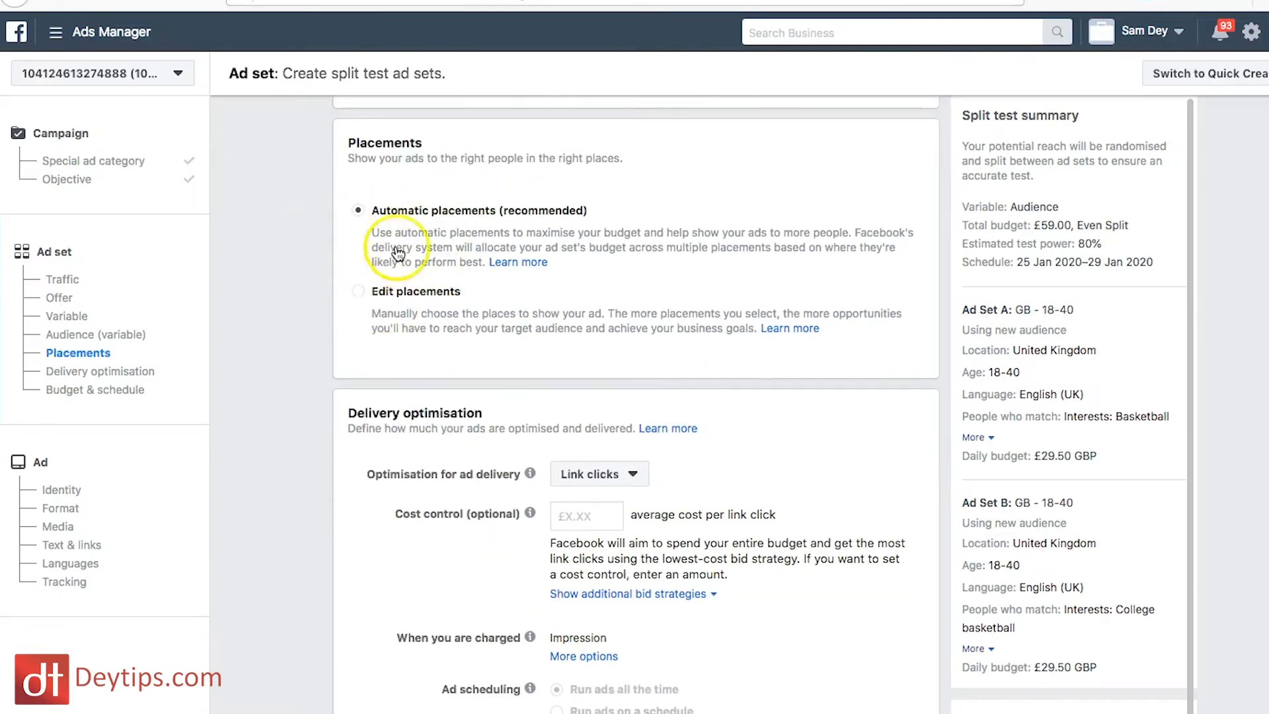
left_click(357, 292)
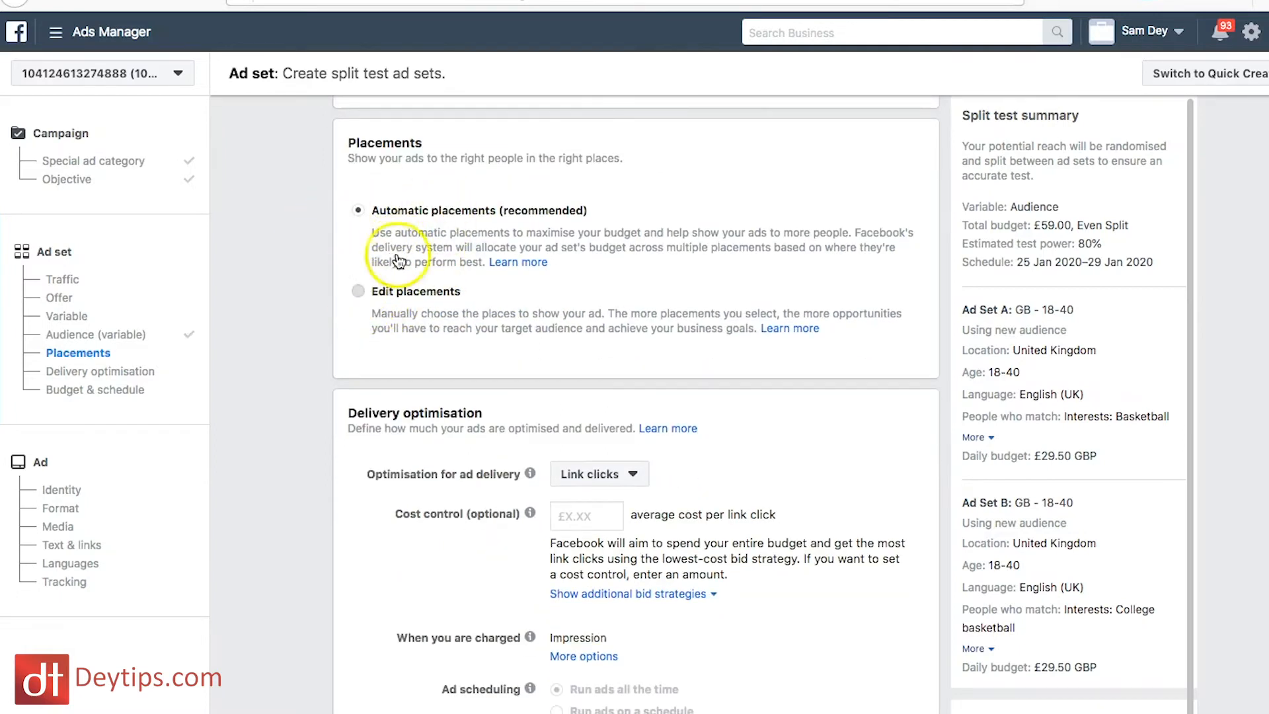
scroll(524, 346, "down", 2)
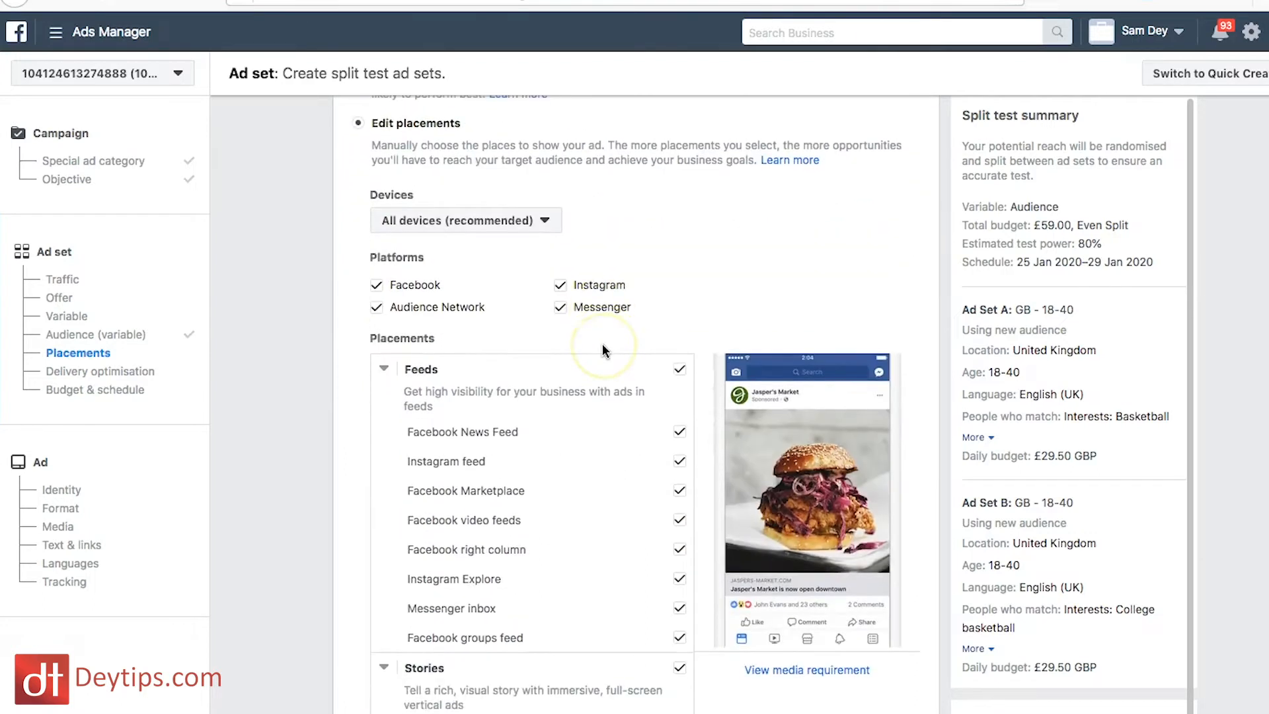
left_click(379, 286)
left_click(377, 309)
left_click(562, 308)
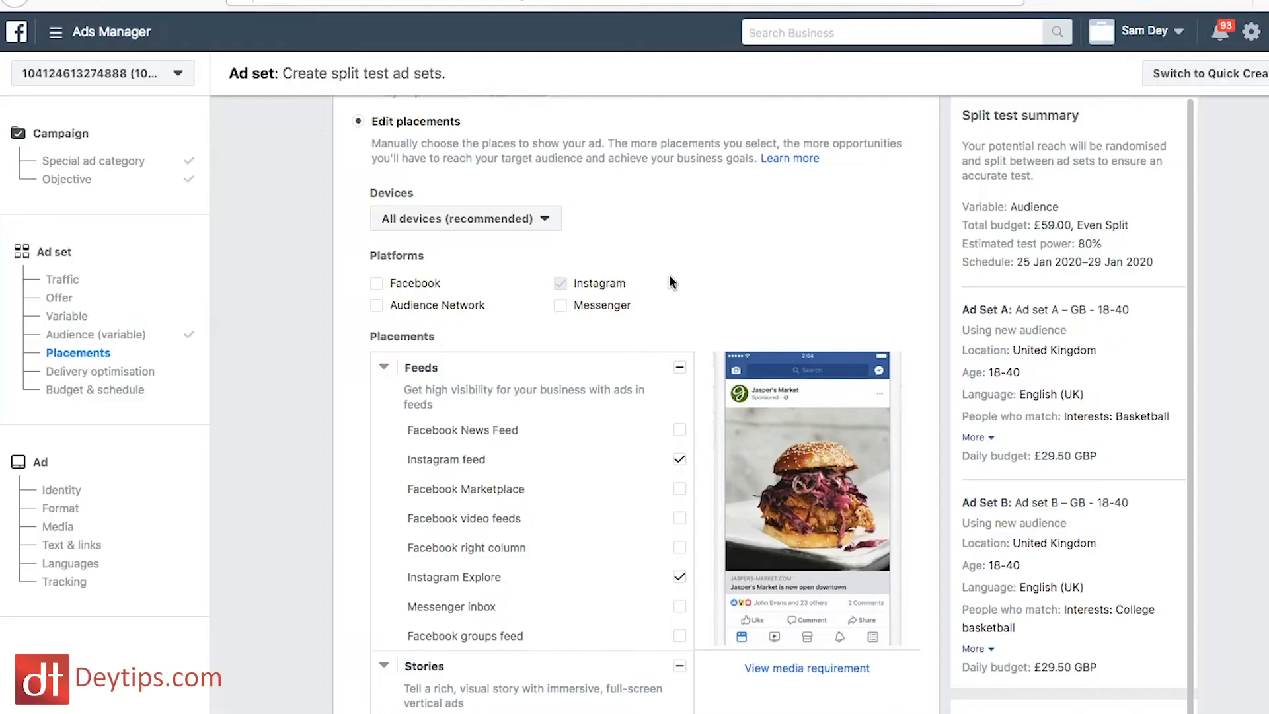
Step: Deselect the Instagram feed and Instagram Explore placements, keeping Instagram Stories selected
scroll(669, 275, "down", 2)
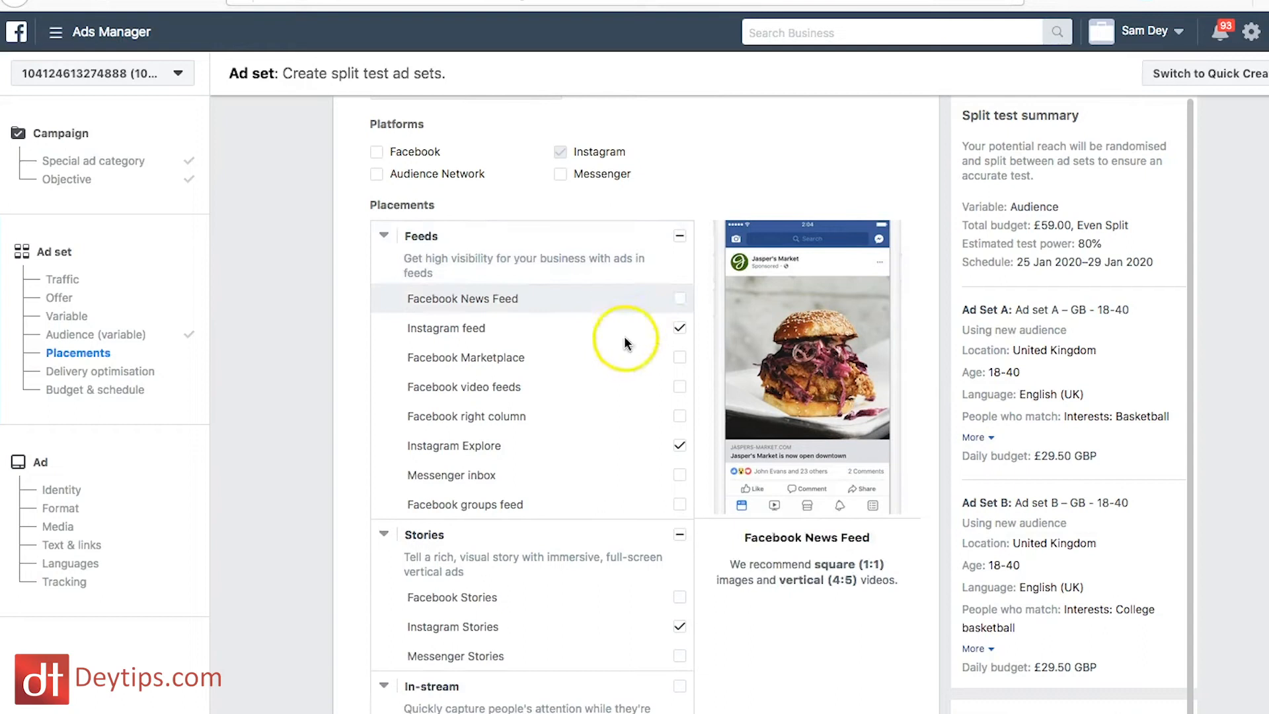
left_click(680, 328)
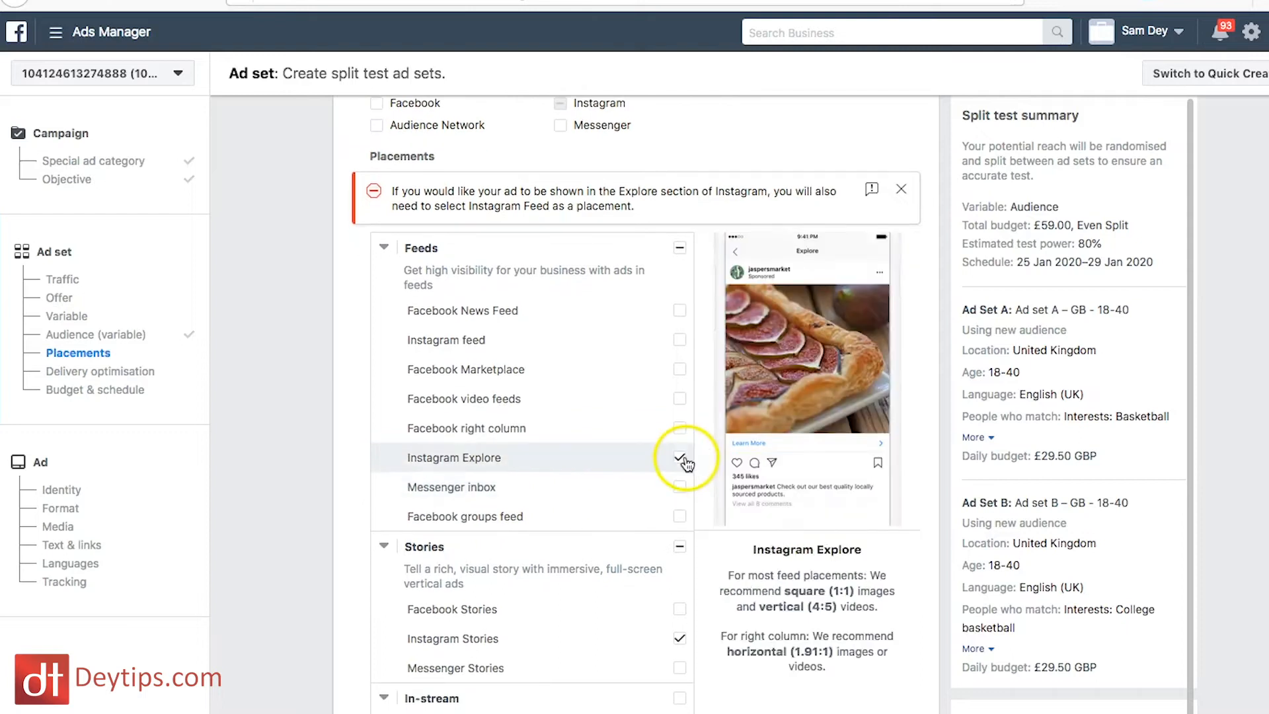
left_click(686, 458)
scroll(628, 497, "down", 4)
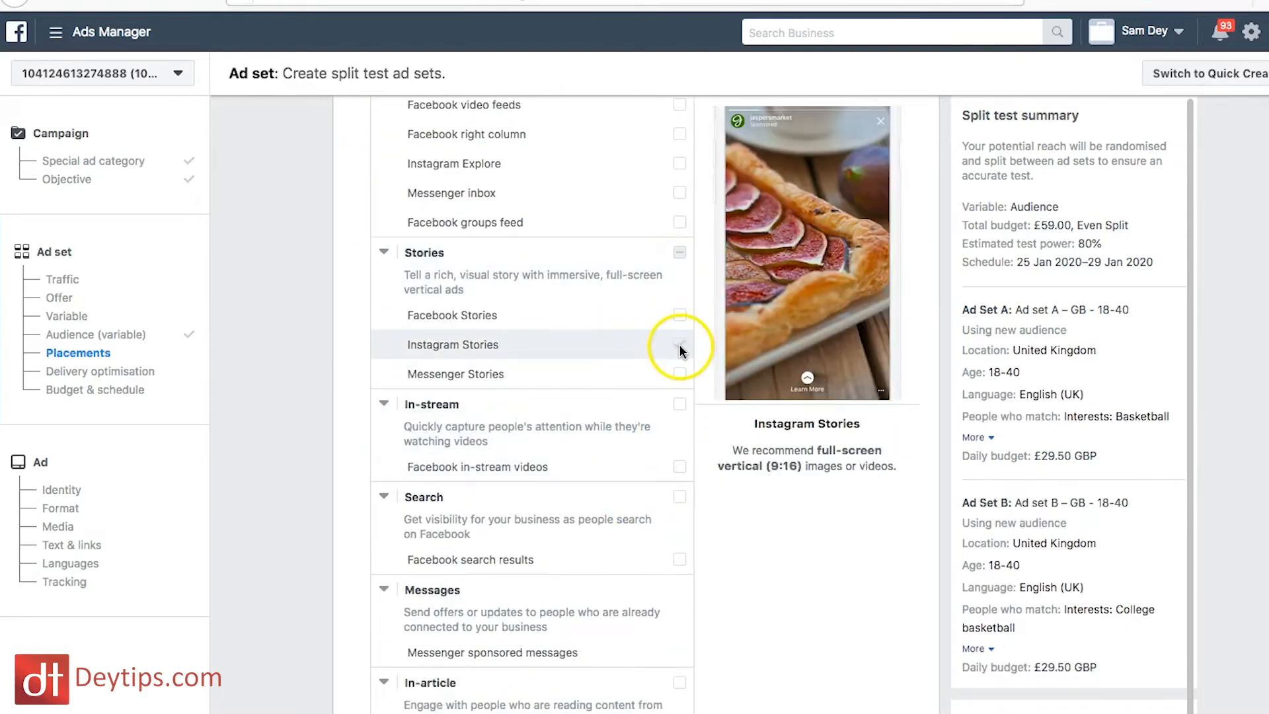
Step: Check the device options under Specific mobile devices & operating systems and choose All mobile devices
scroll(760, 539, "down", 9)
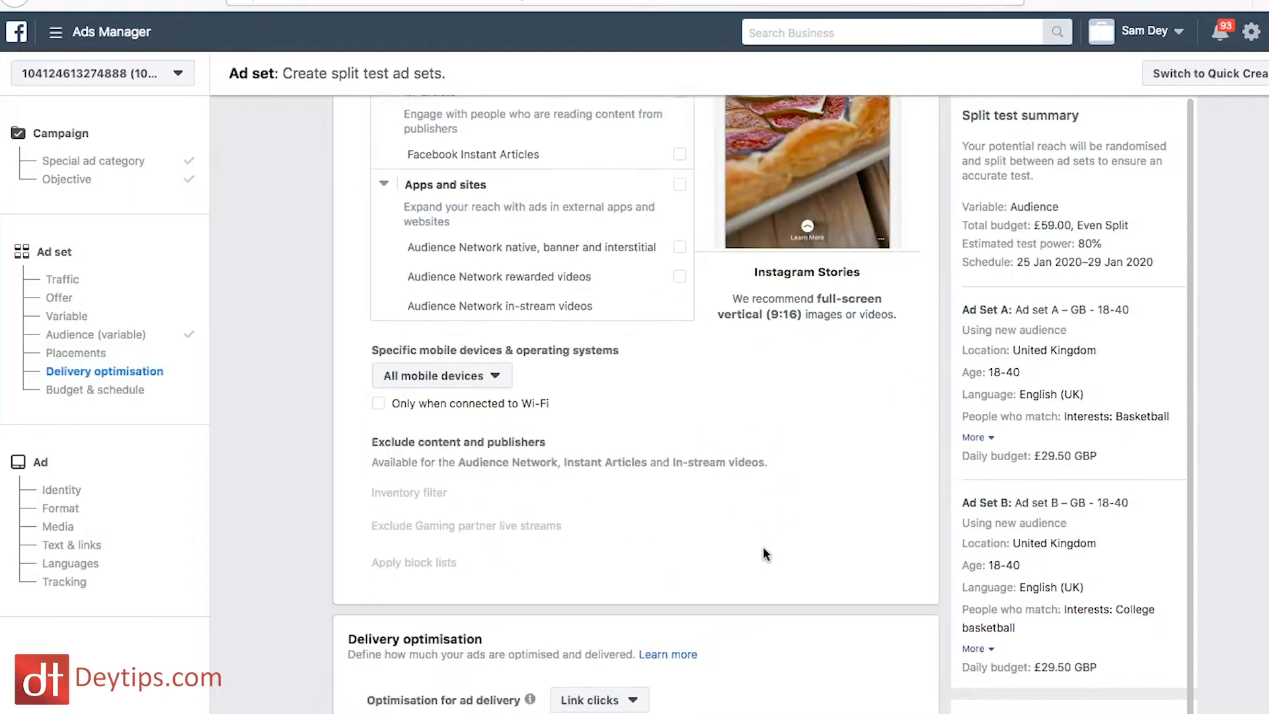
scroll(764, 554, "down", 2)
left_click(492, 258)
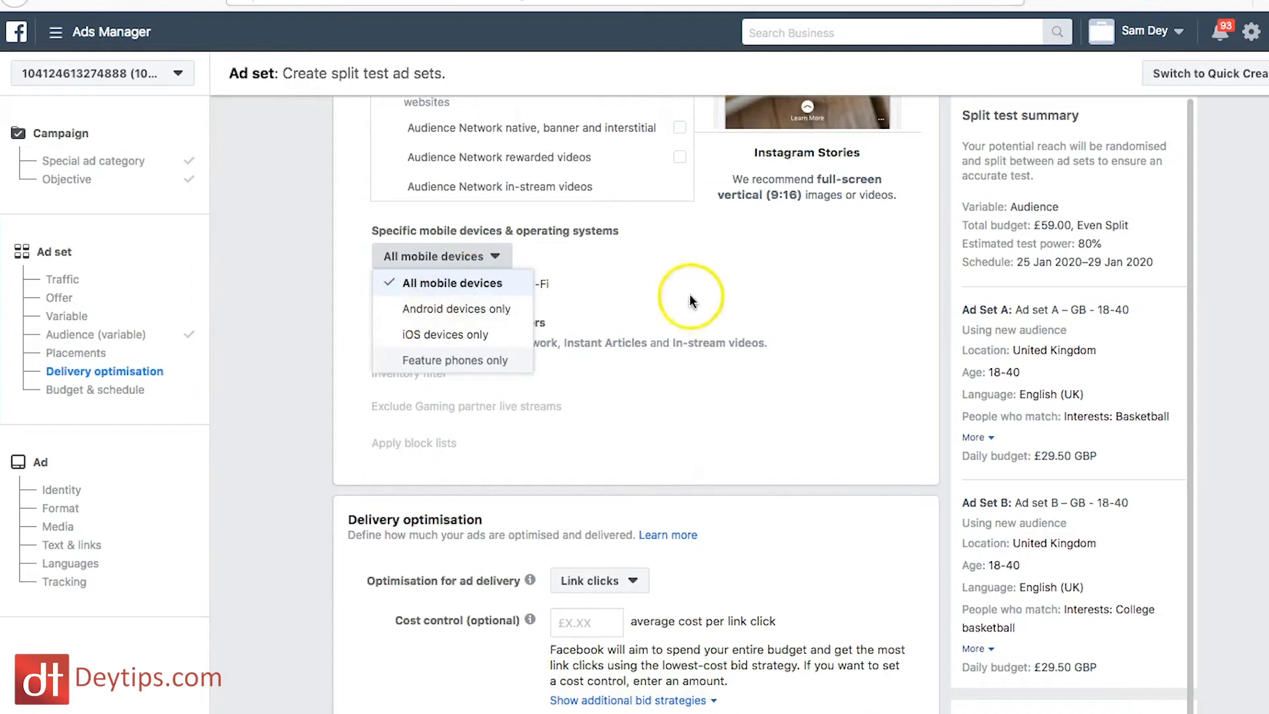
left_click(603, 298)
left_click(478, 263)
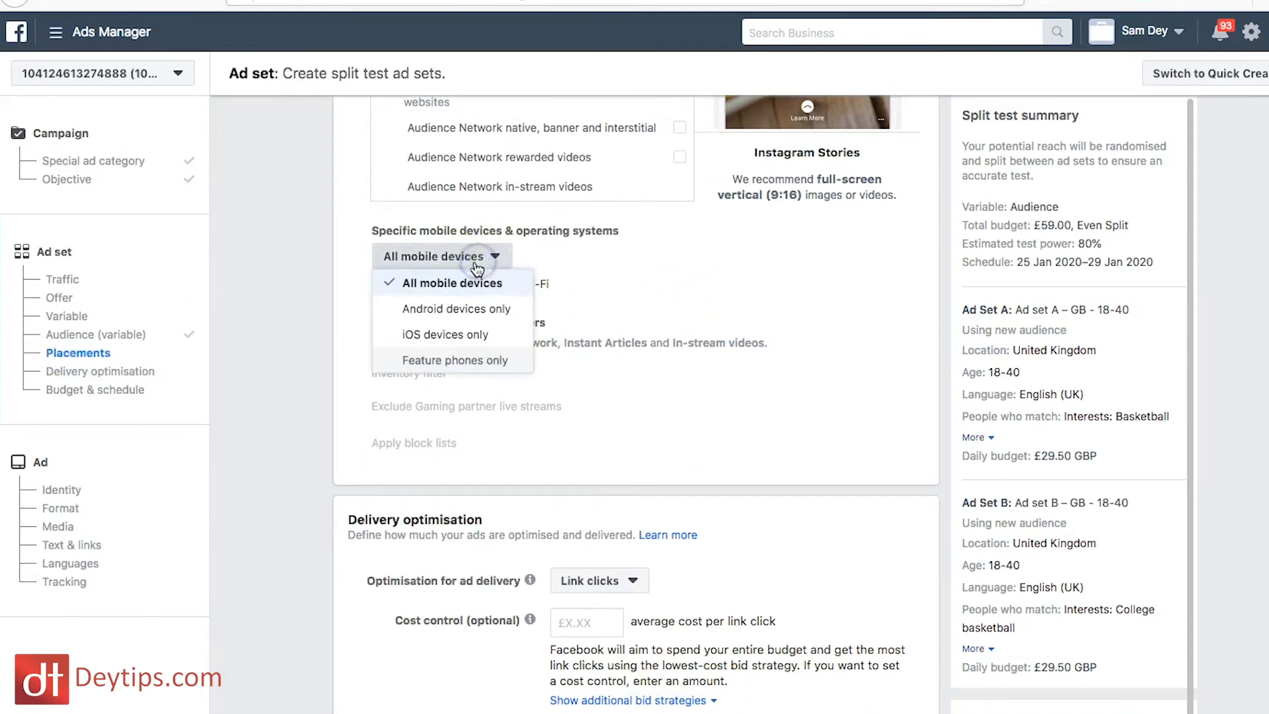
left_click(440, 283)
Step: Look through the optimisation options for ad delivery and choose Link clicks
scroll(575, 448, "down", 6)
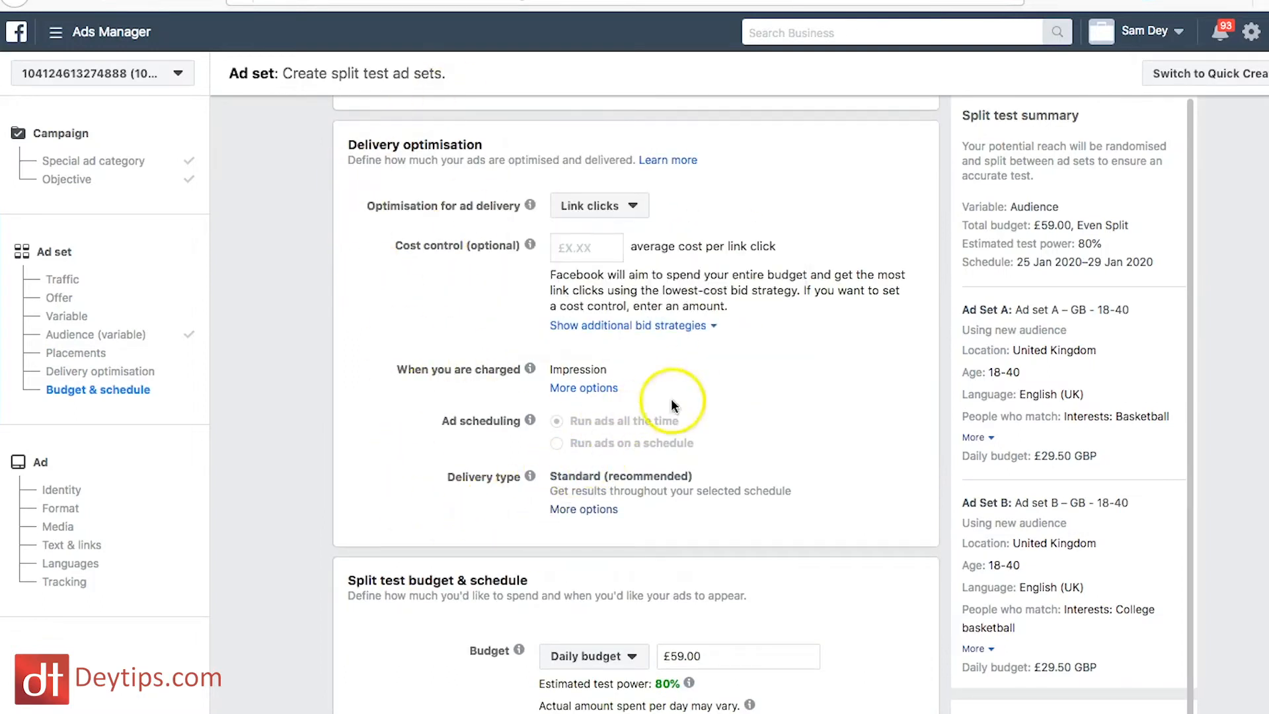
left_click(643, 213)
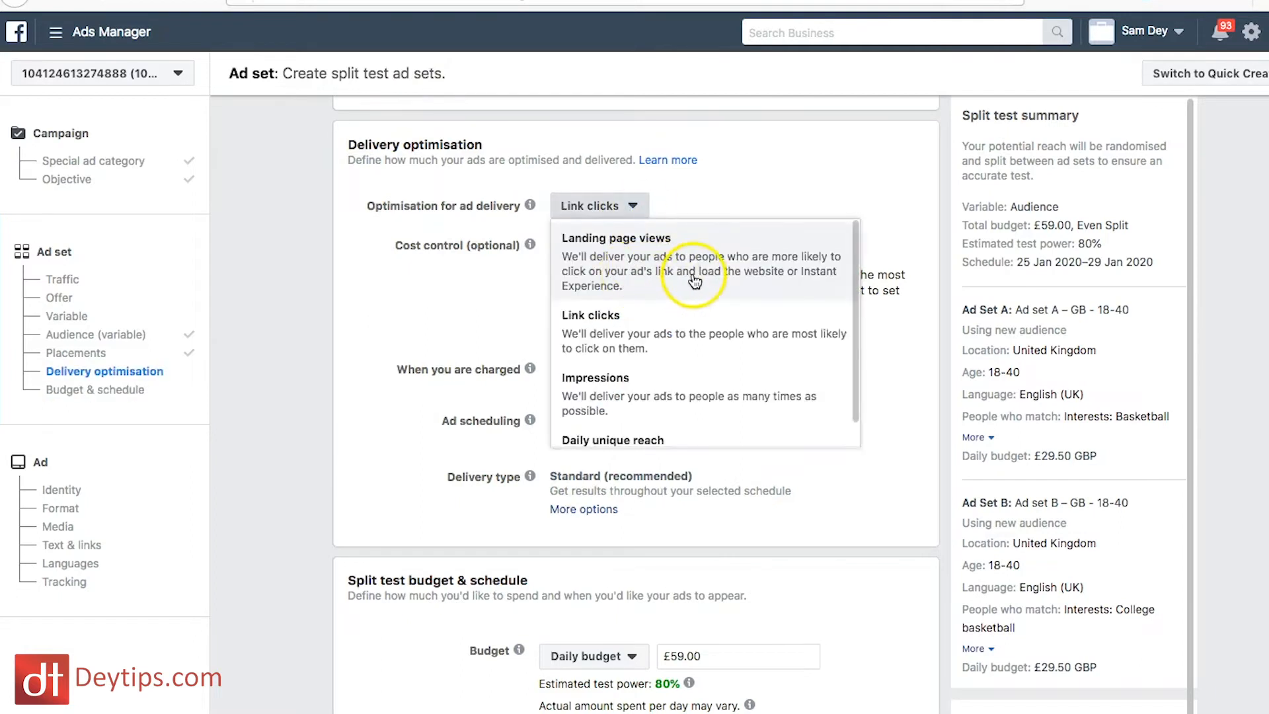
scroll(695, 337, "down", 1)
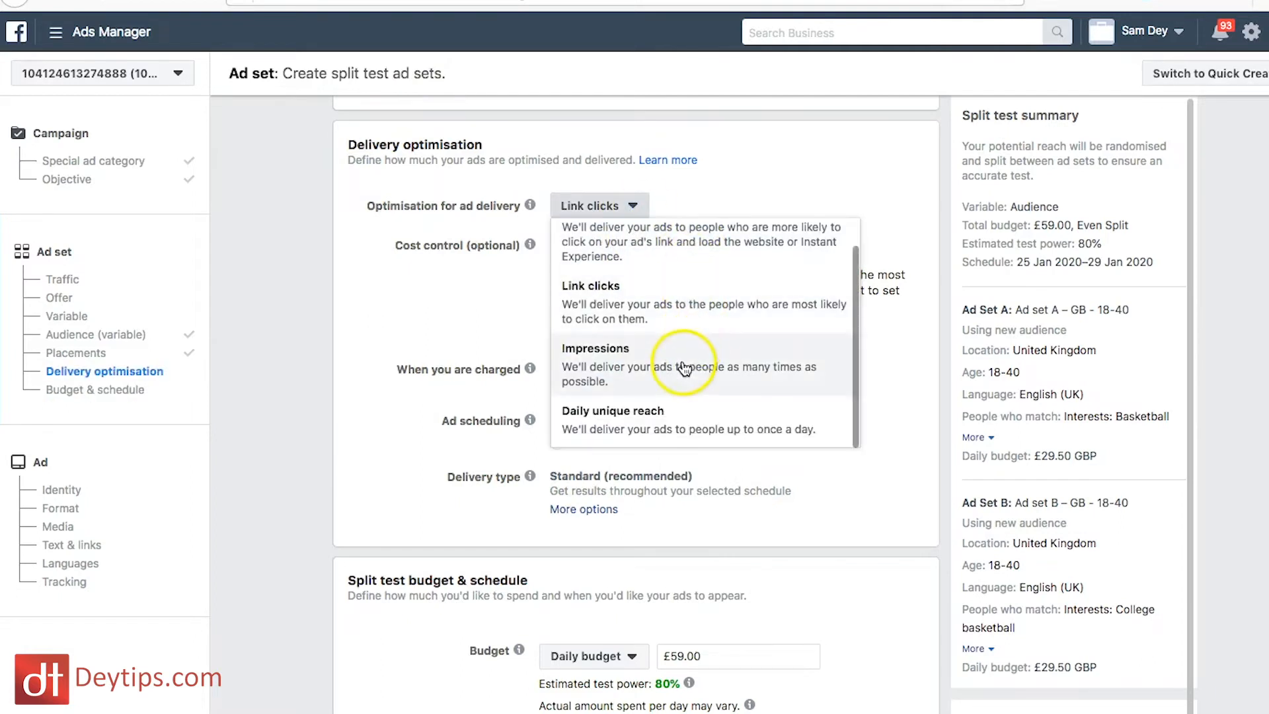
scroll(661, 248, "up", 1)
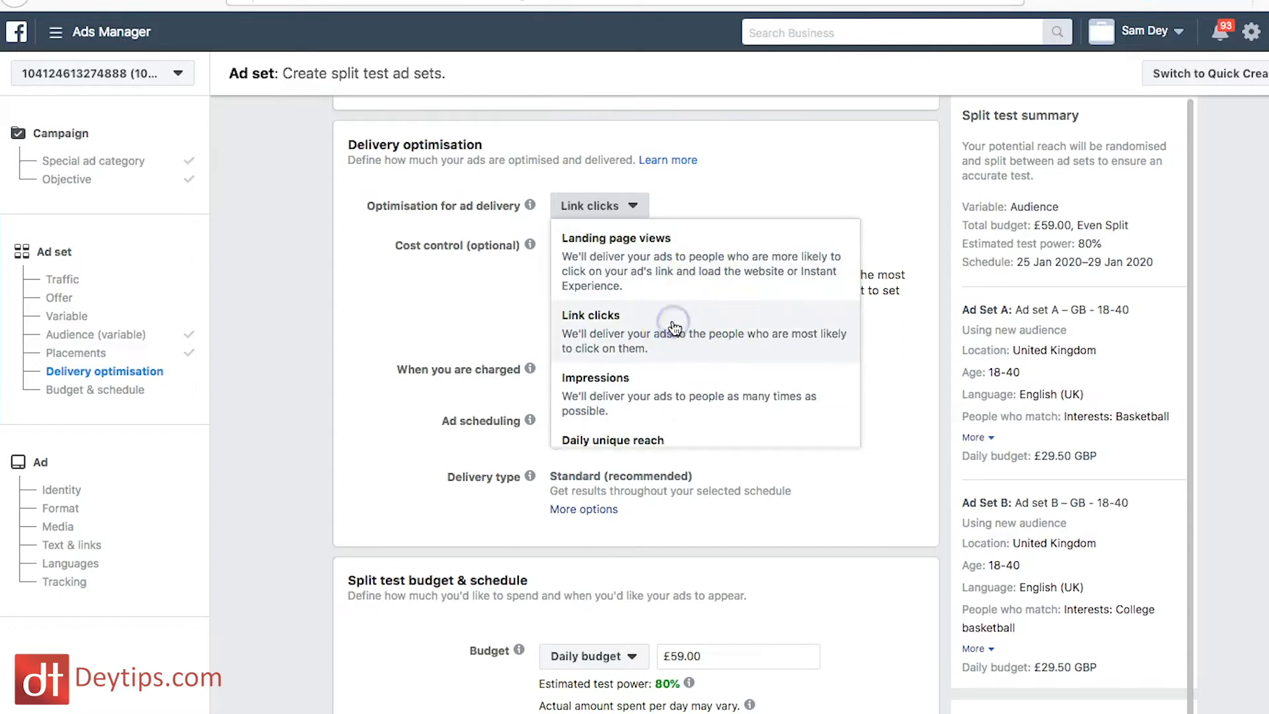
left_click(603, 330)
Step: Set the split test's daily budget to £5.00 and continue to the ad creation page
scroll(523, 351, "down", 1)
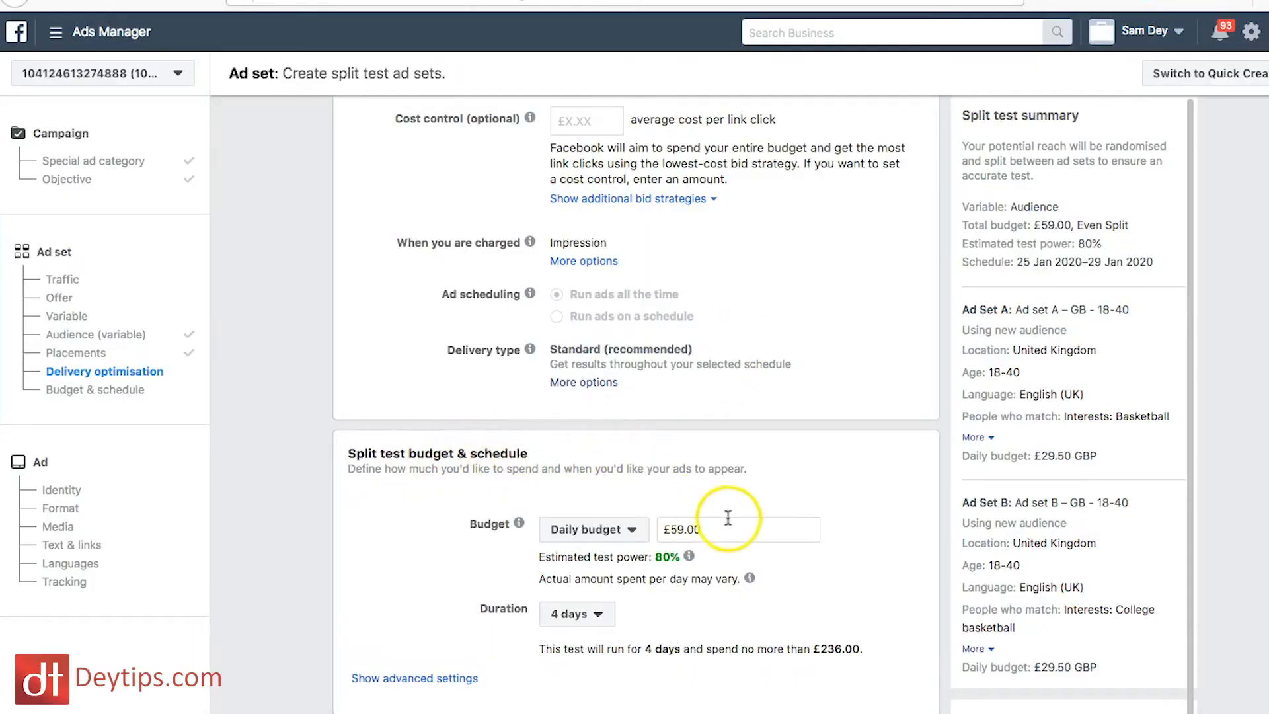
left_click(708, 529)
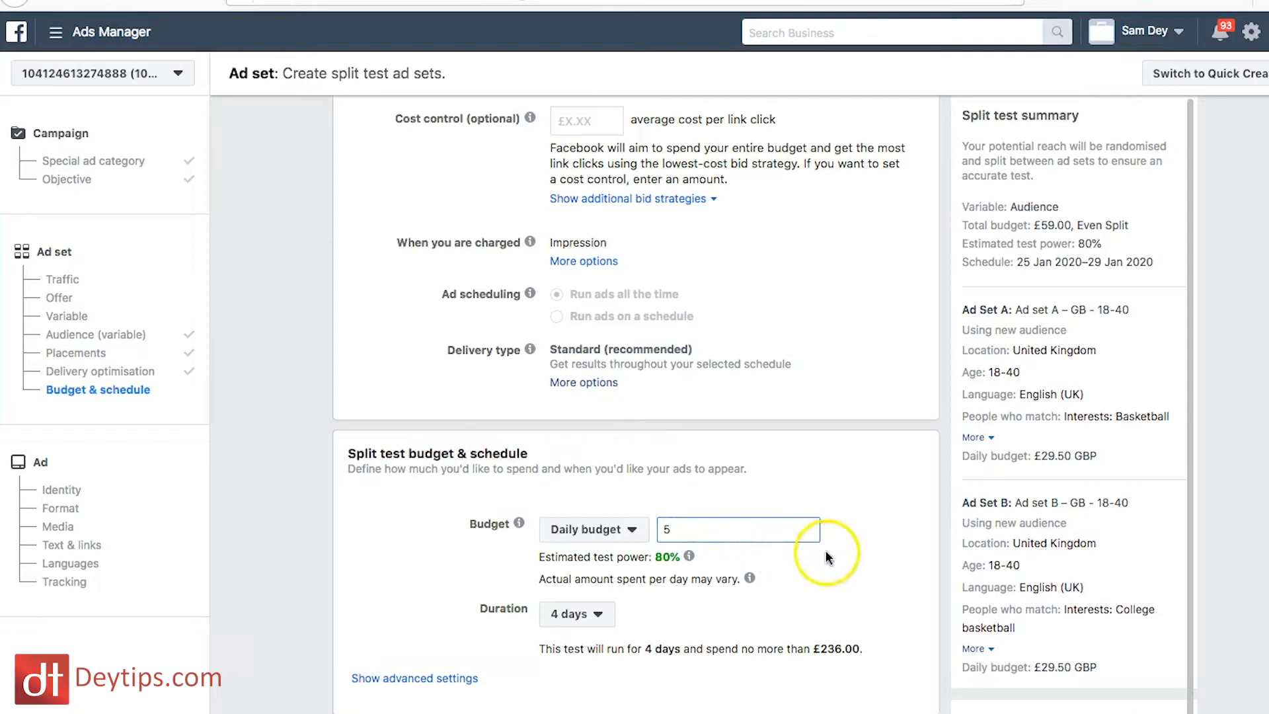
left_click(824, 567)
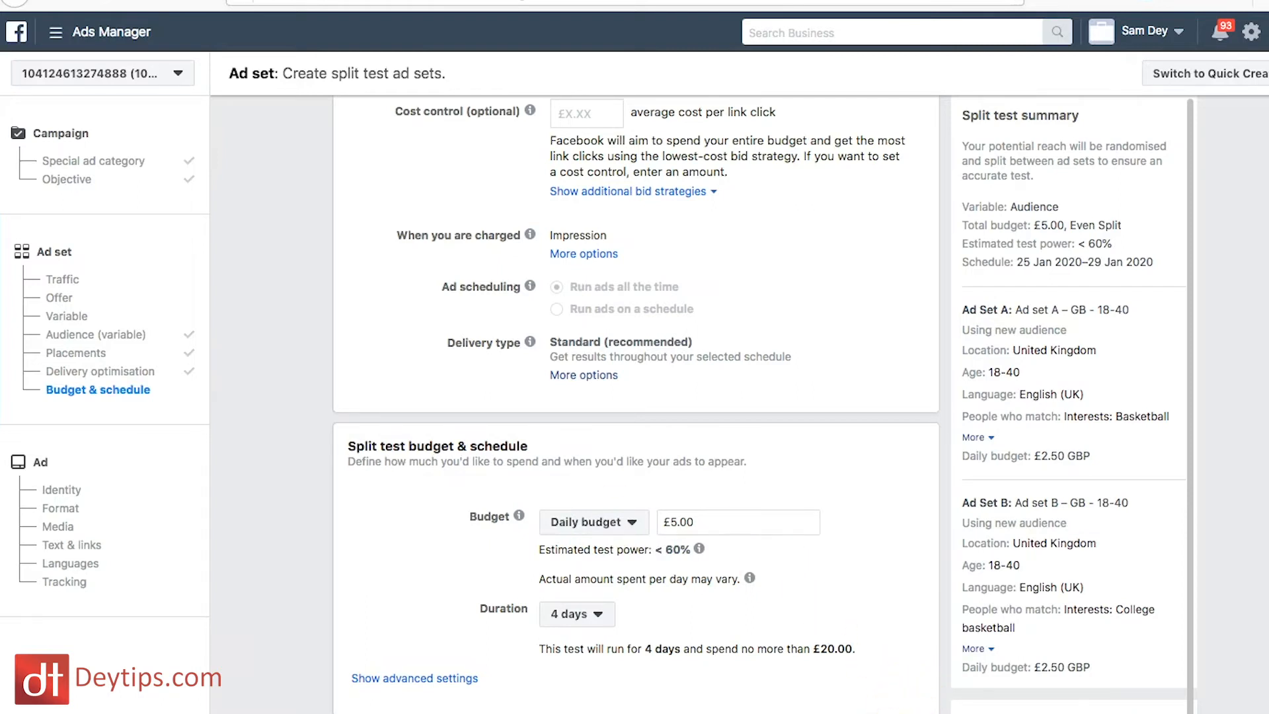
left_click(1223, 711)
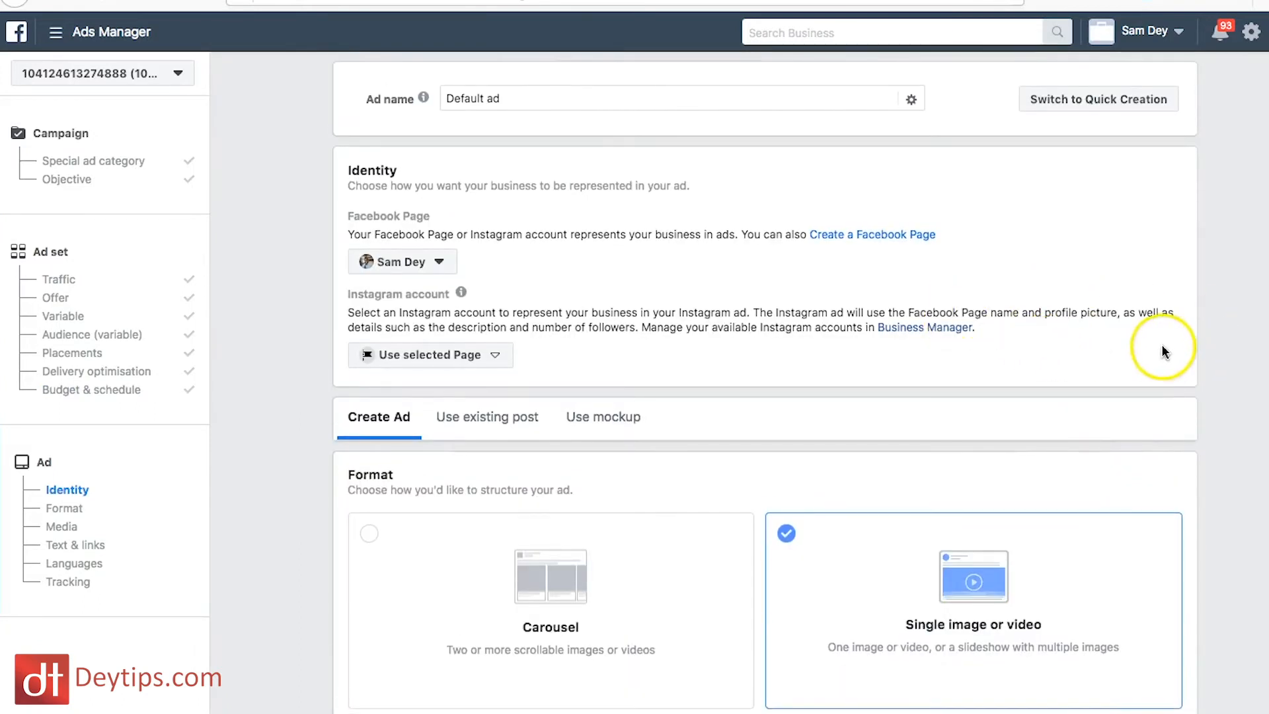
Step: Upload the video "insta ad video 1.mp4" from the insta ads folder as the ad's media
scroll(1167, 352, "down", 1)
scroll(1167, 350, "down", 5)
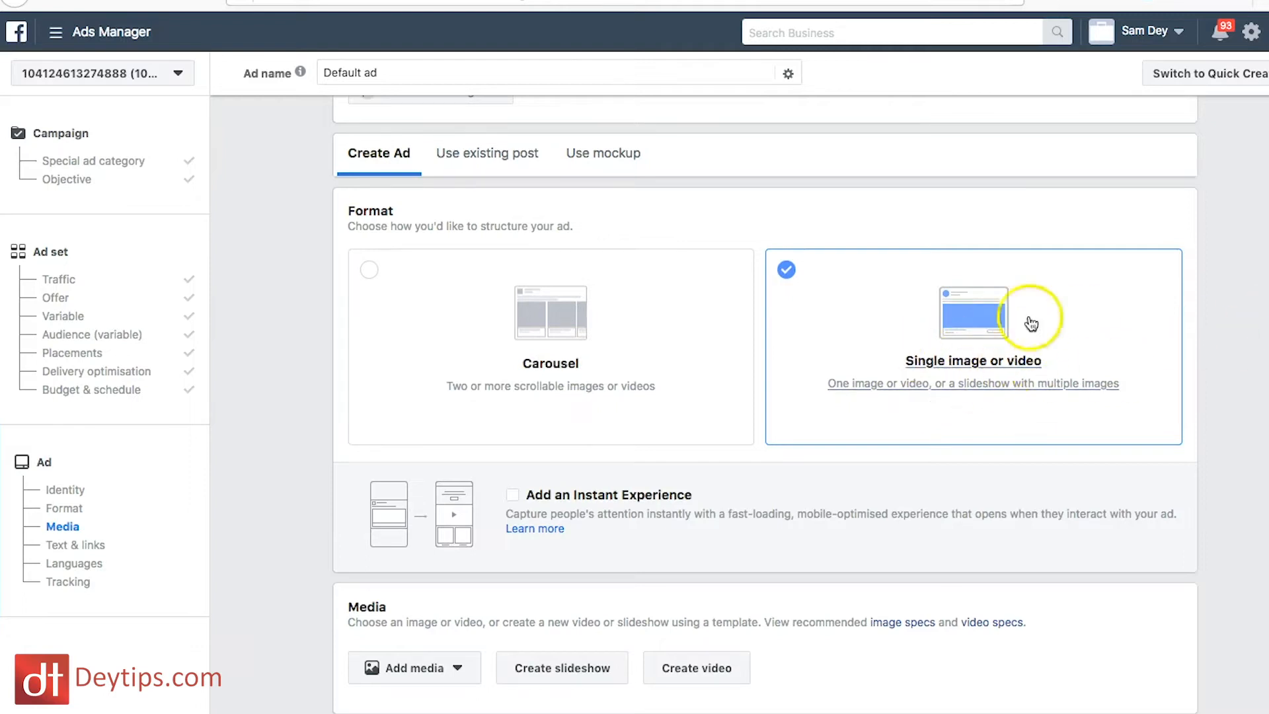
scroll(1129, 337, "down", 2)
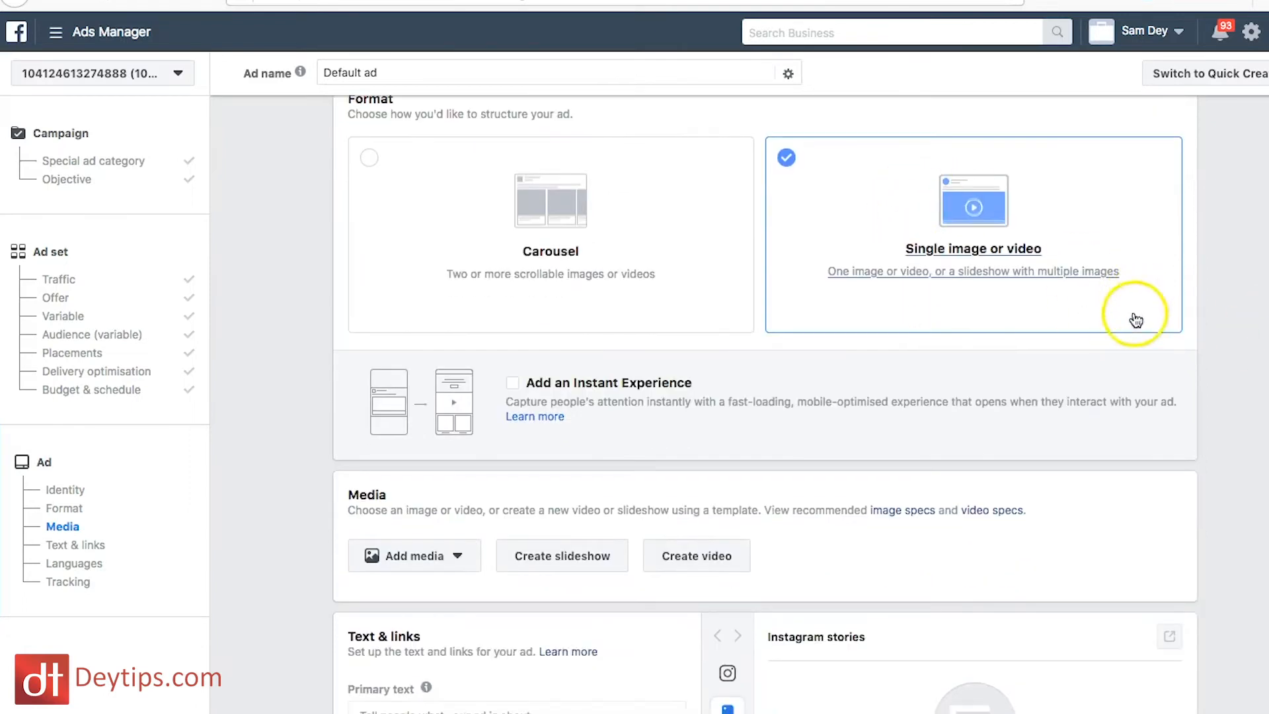
scroll(1156, 343, "down", 5)
scroll(1158, 348, "down", 1)
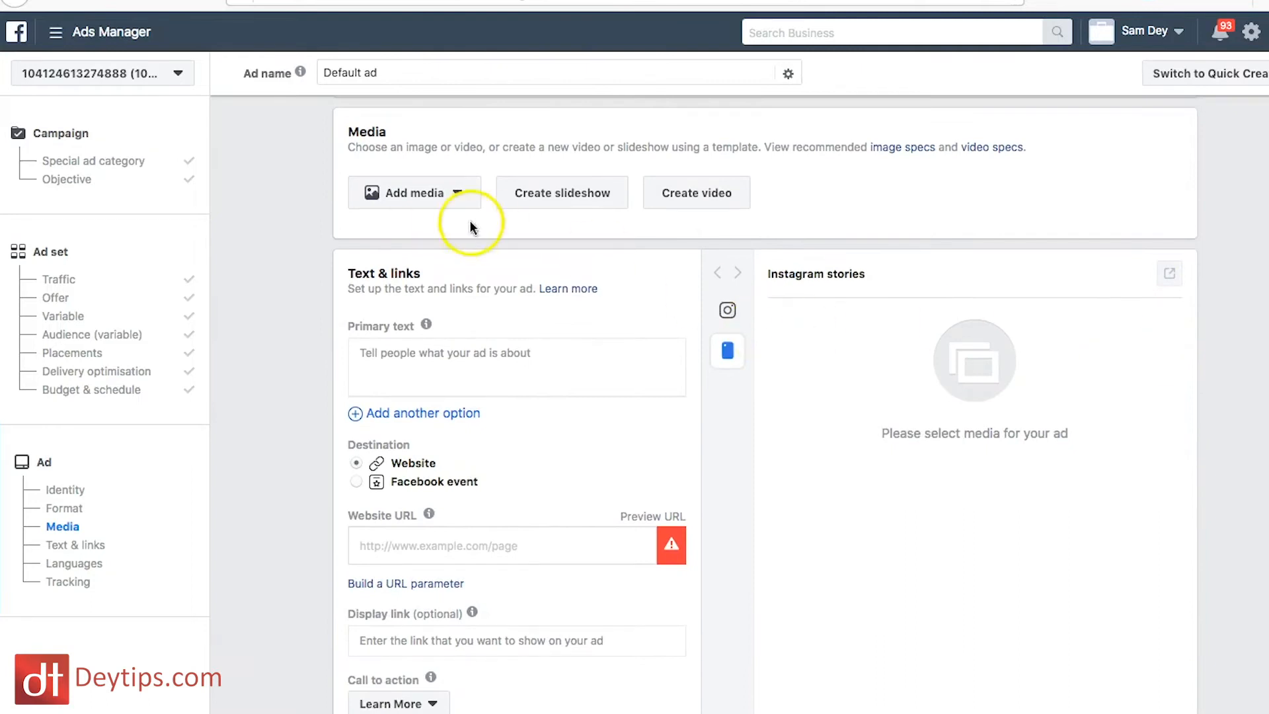
left_click(456, 195)
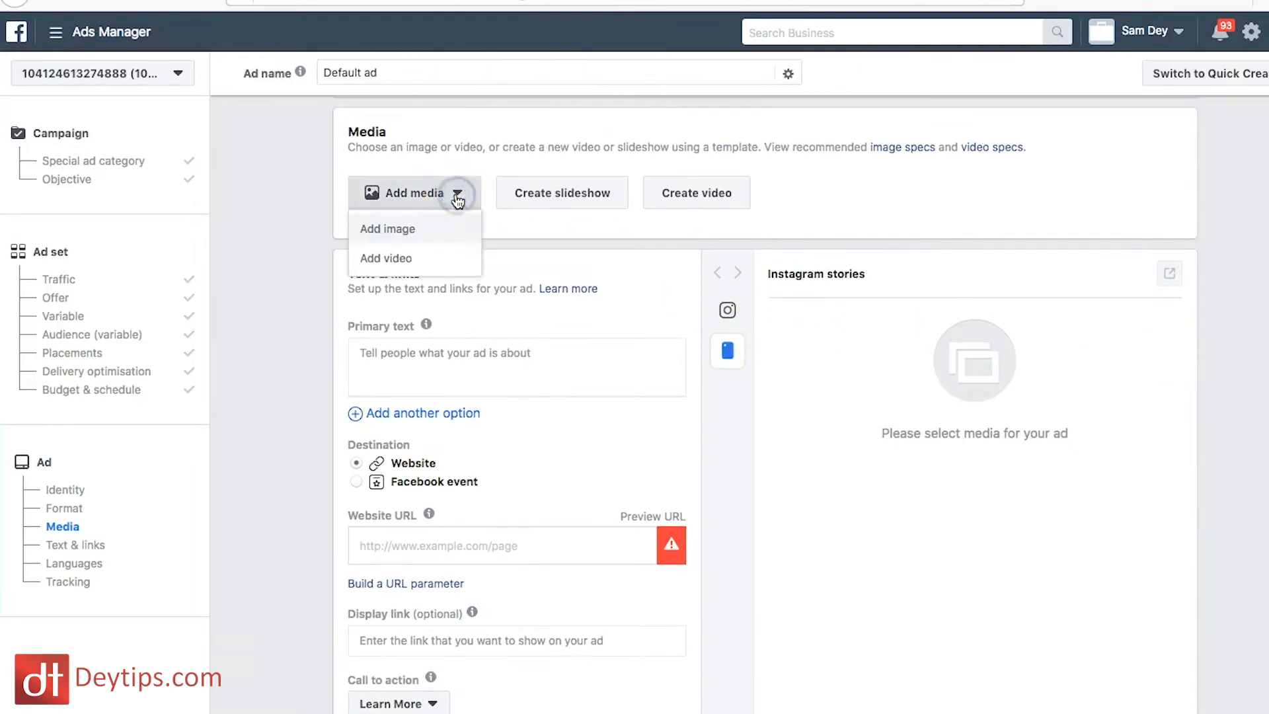
left_click(407, 265)
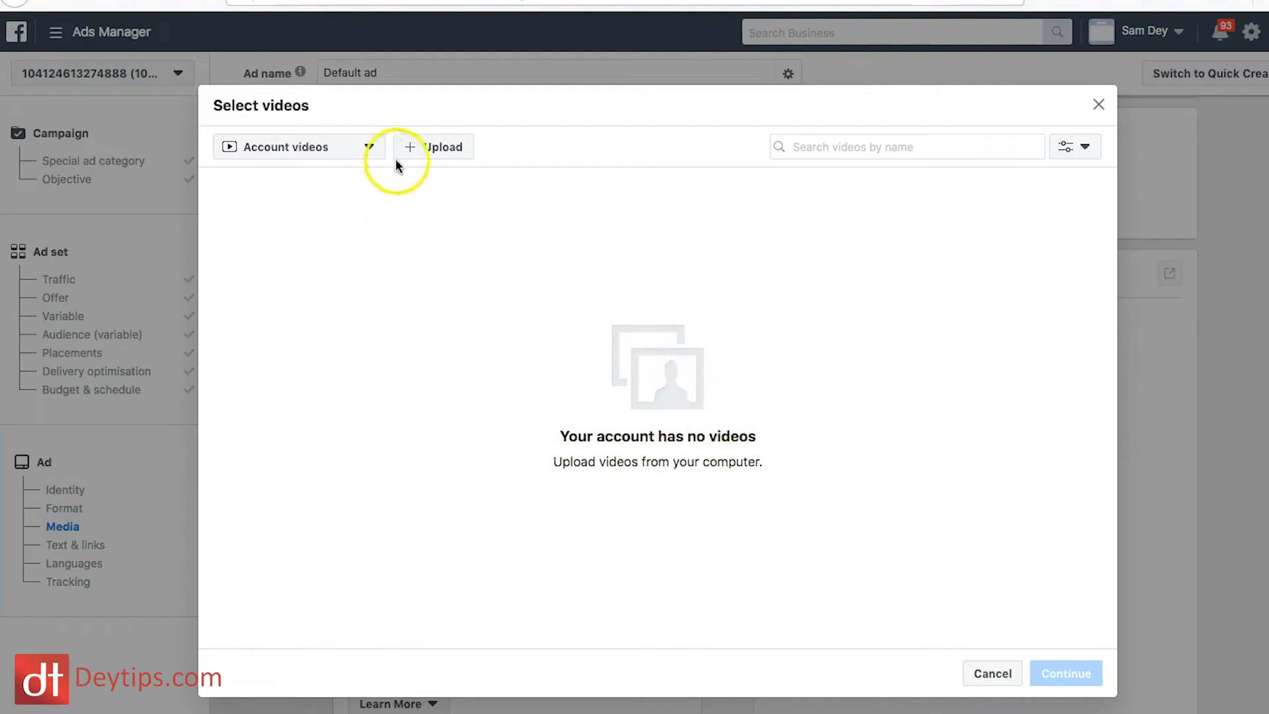
left_click(415, 148)
left_click(728, 91)
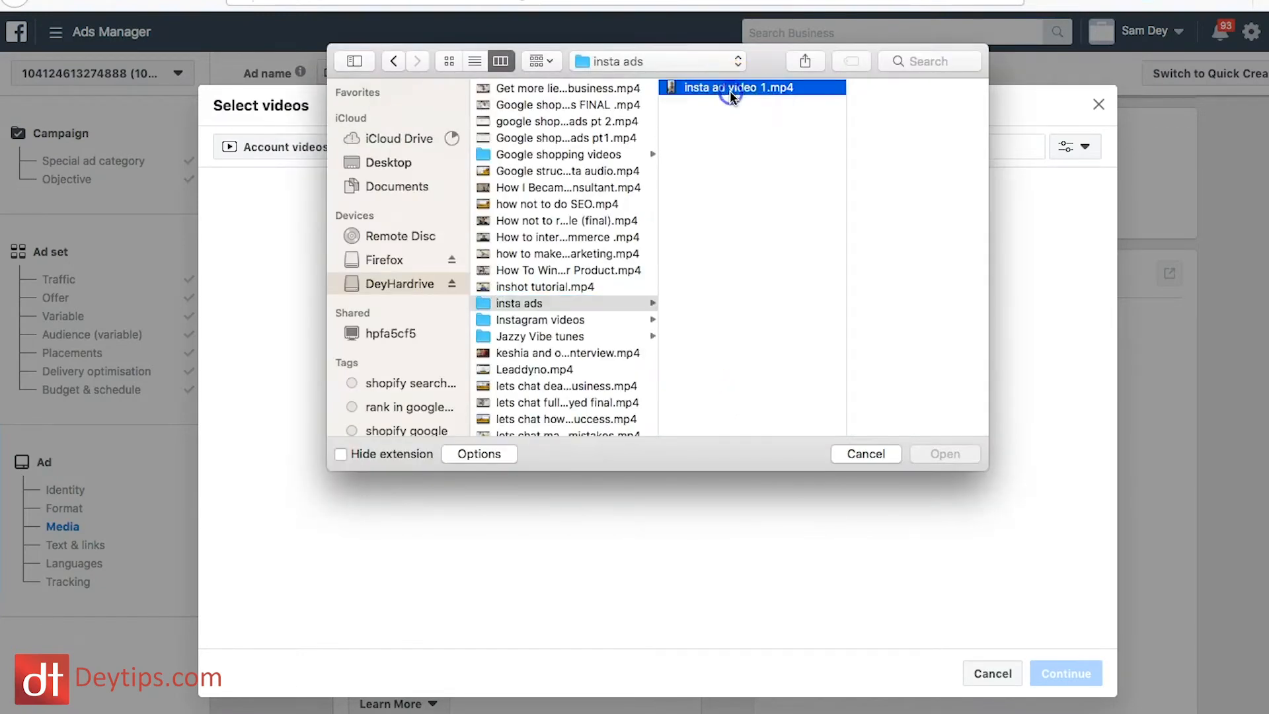
left_click(911, 328)
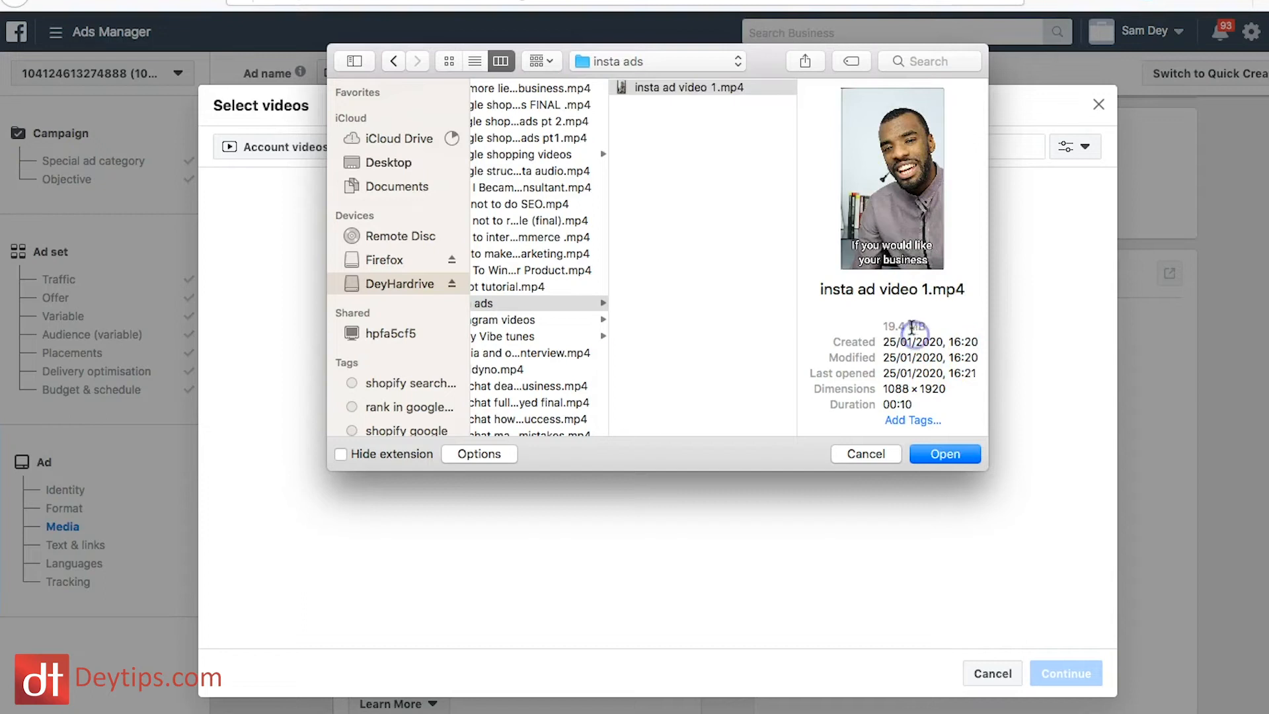
left_click(960, 458)
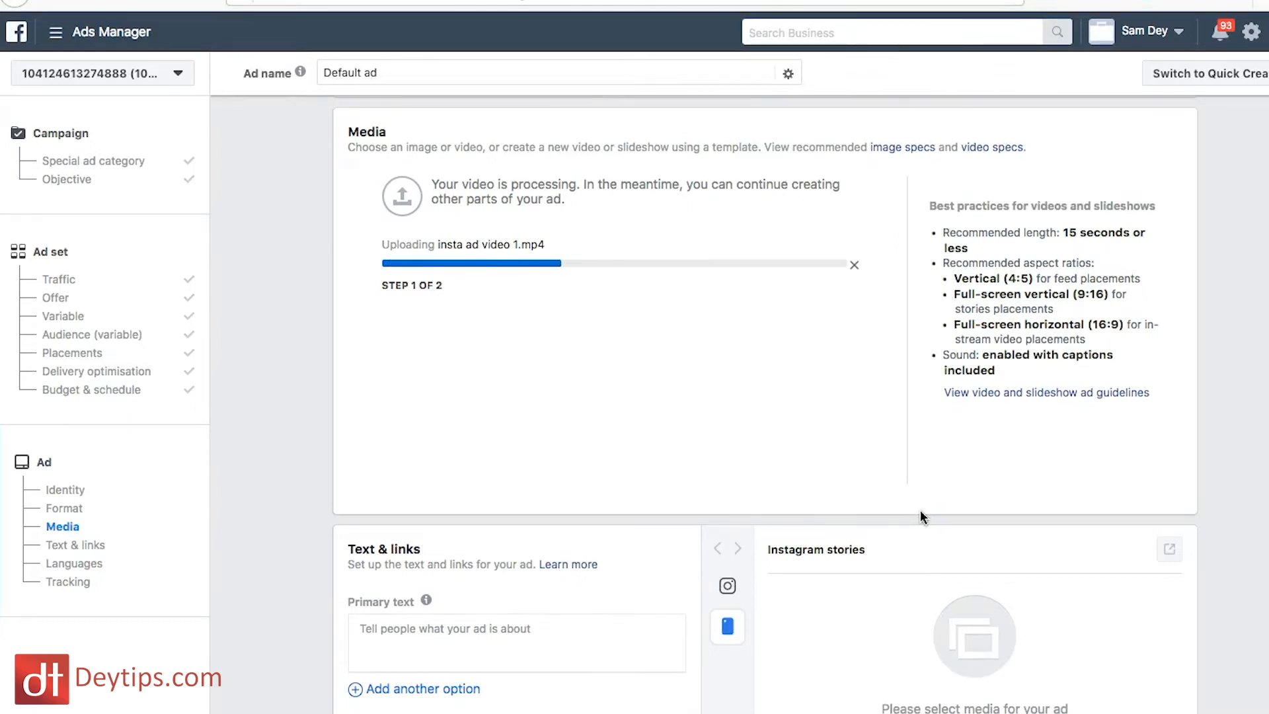
Step: Enter "This is about basketball" as the ad's primary text and check the Instagram Stories preview
scroll(920, 510, "down", 5)
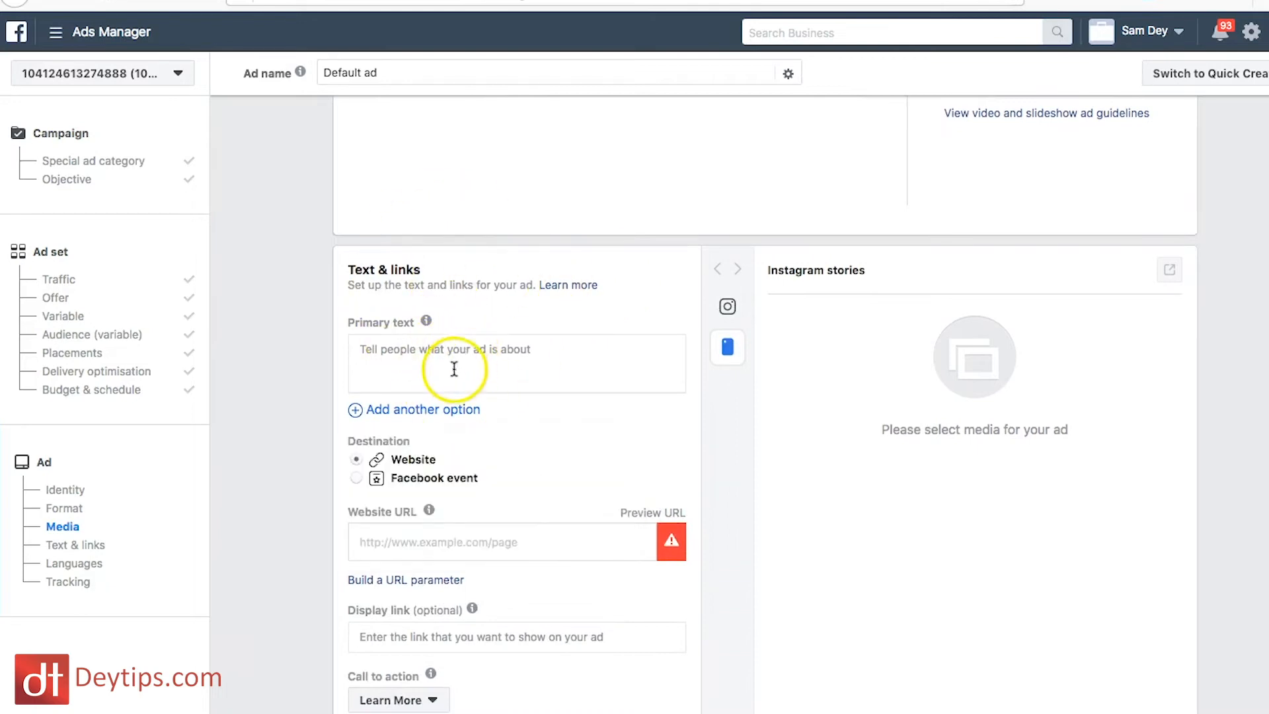
left_click(532, 359)
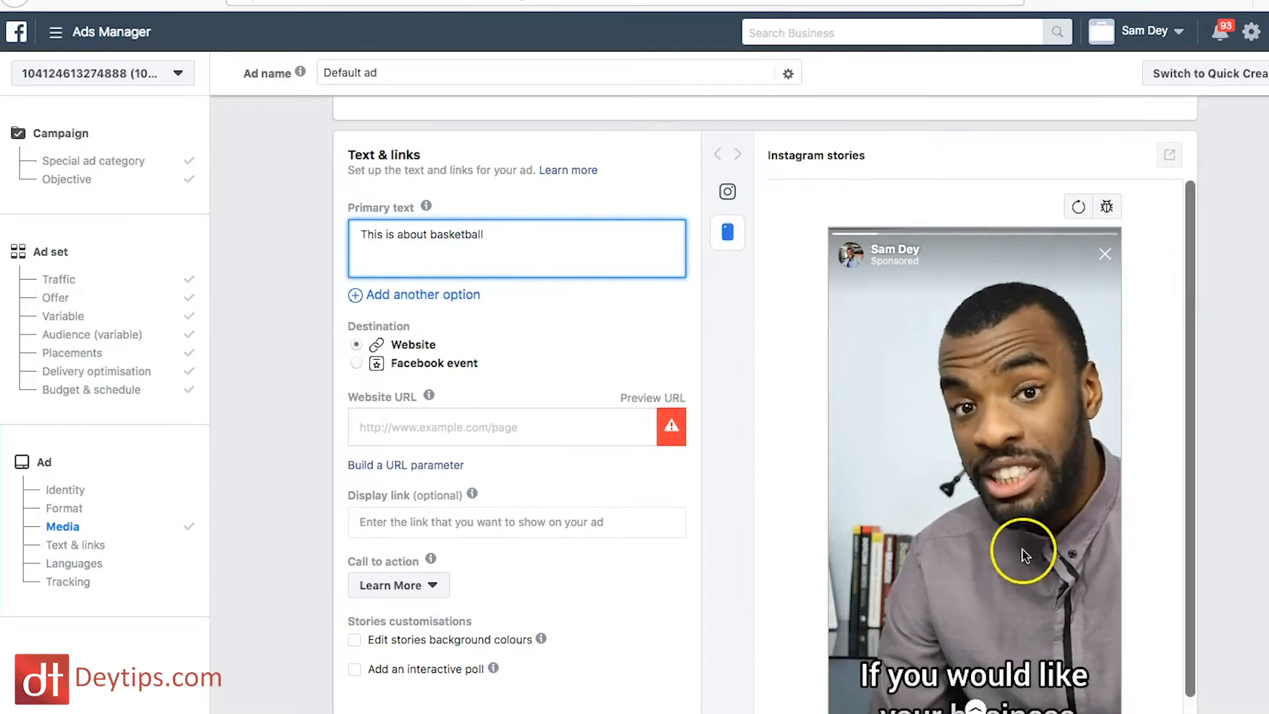
scroll(1023, 555, "down", 1)
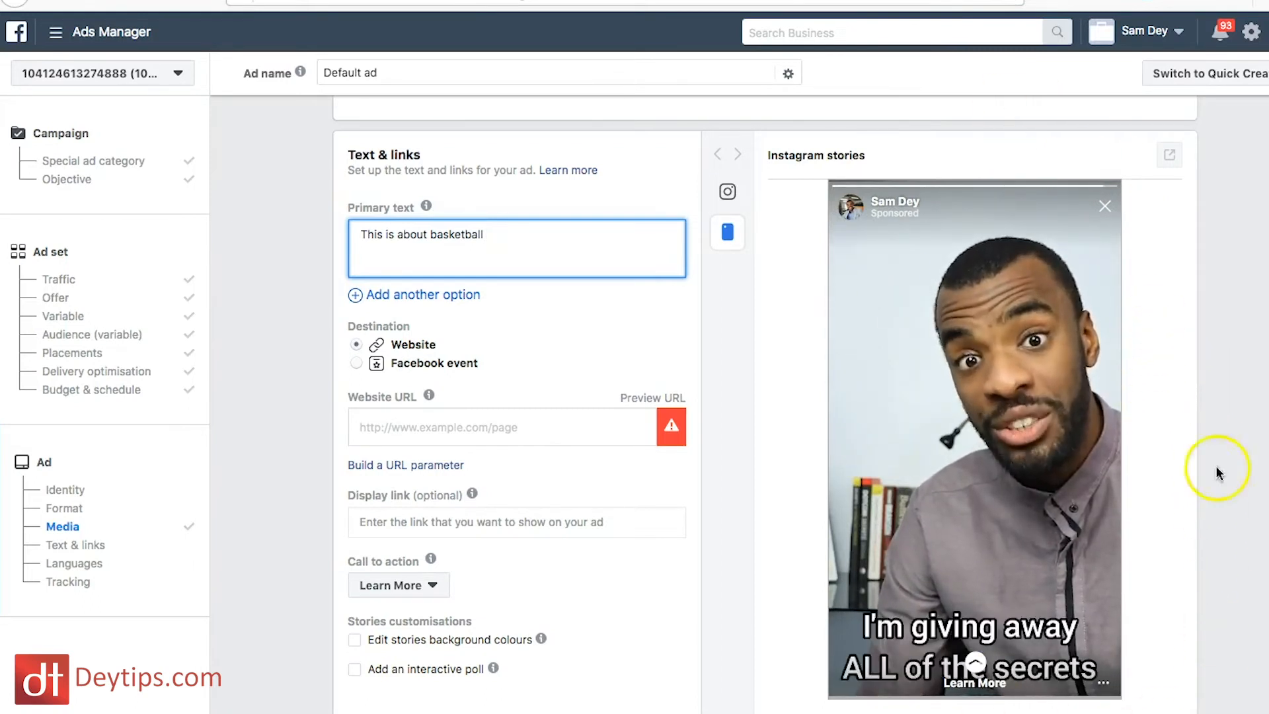
Step: Examine the Website URL and optional Display link fields of the ad's destination
scroll(417, 329, "down", 1)
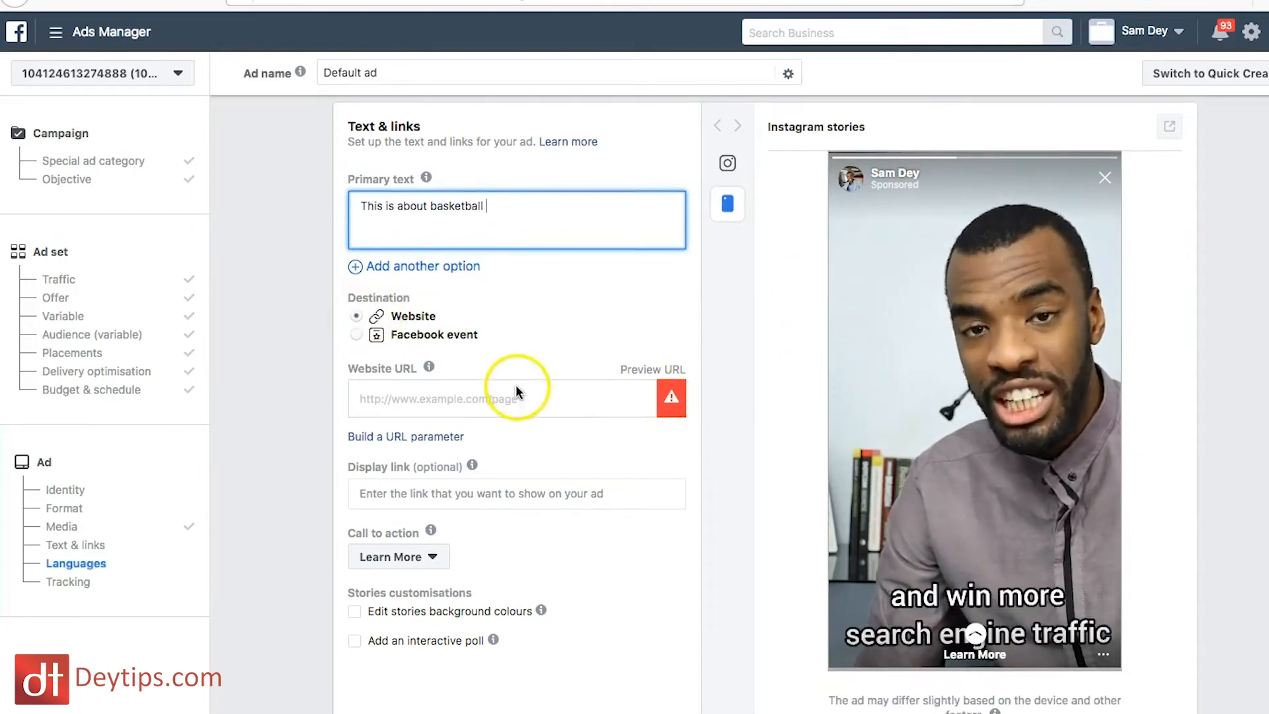
scroll(516, 391, "down", 2)
left_click(484, 330)
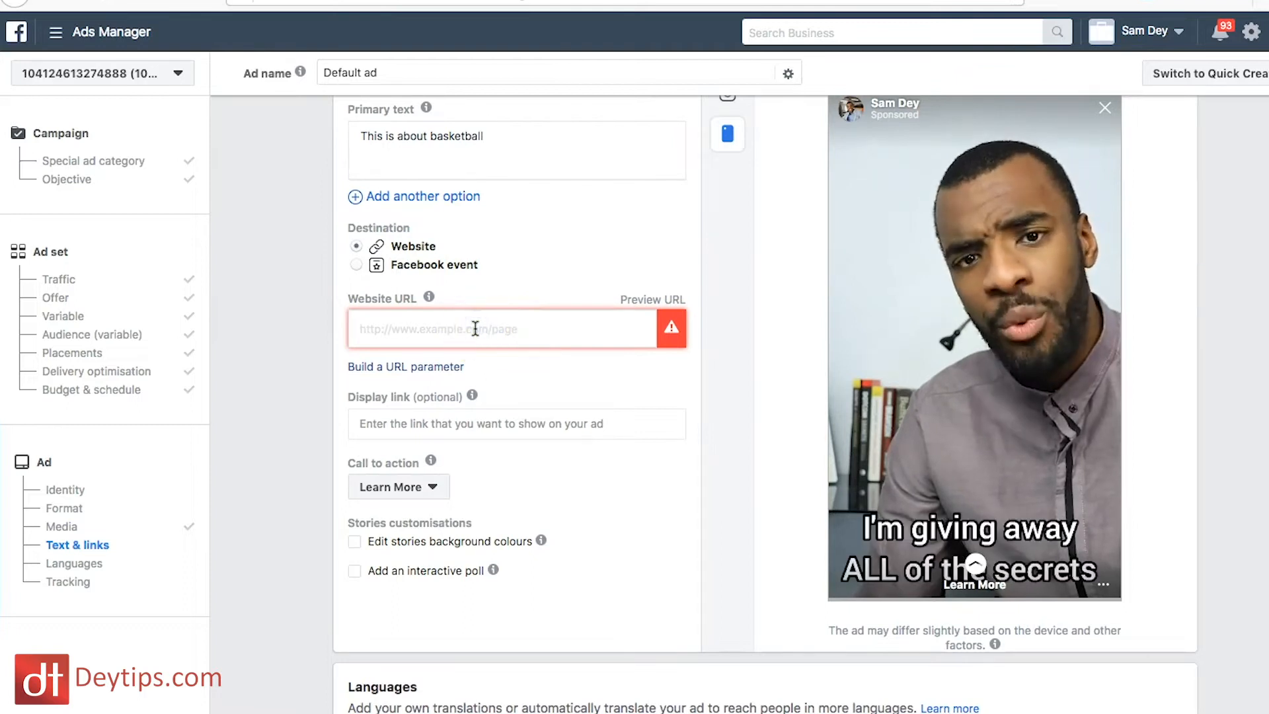
left_click(494, 328)
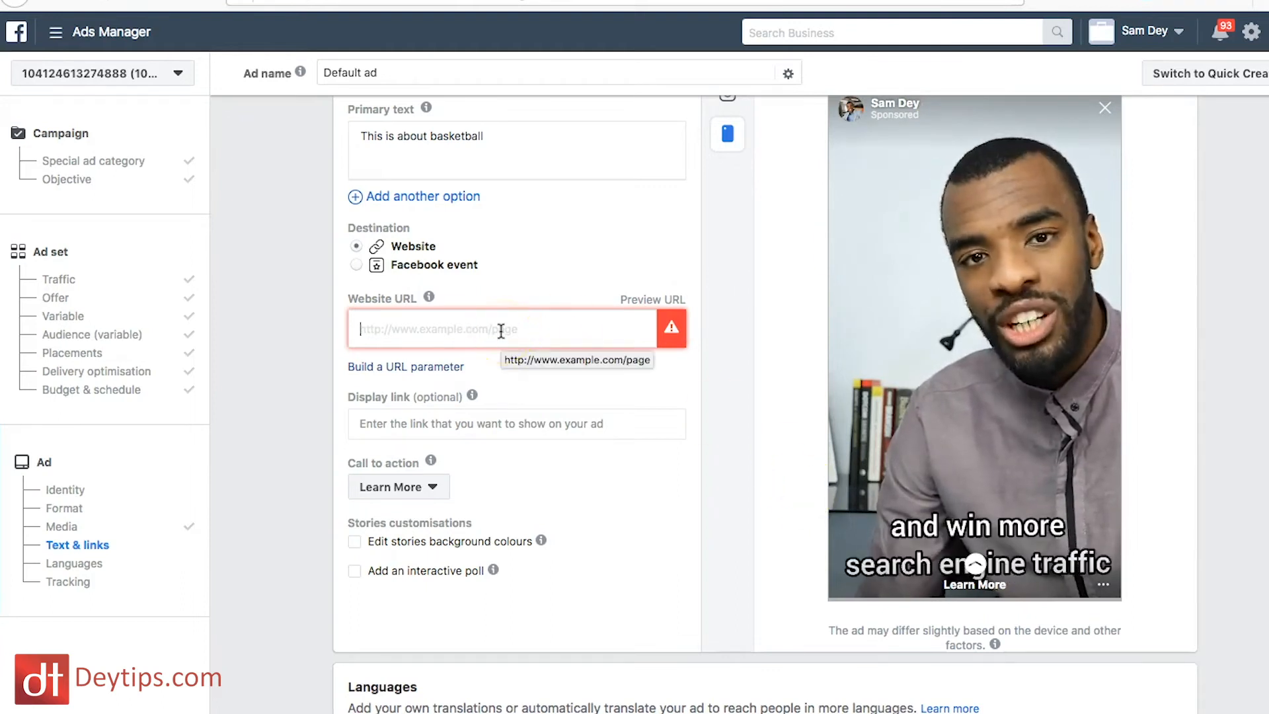
left_click(410, 340)
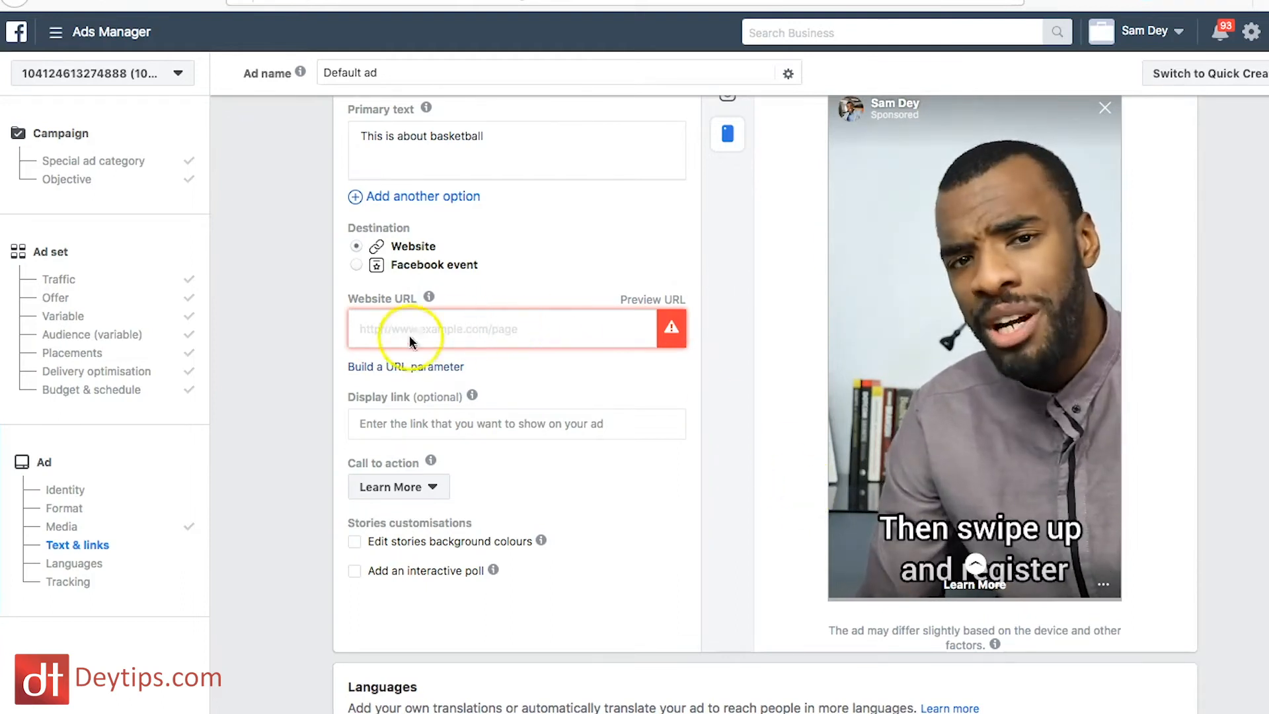
scroll(494, 436, "down", 2)
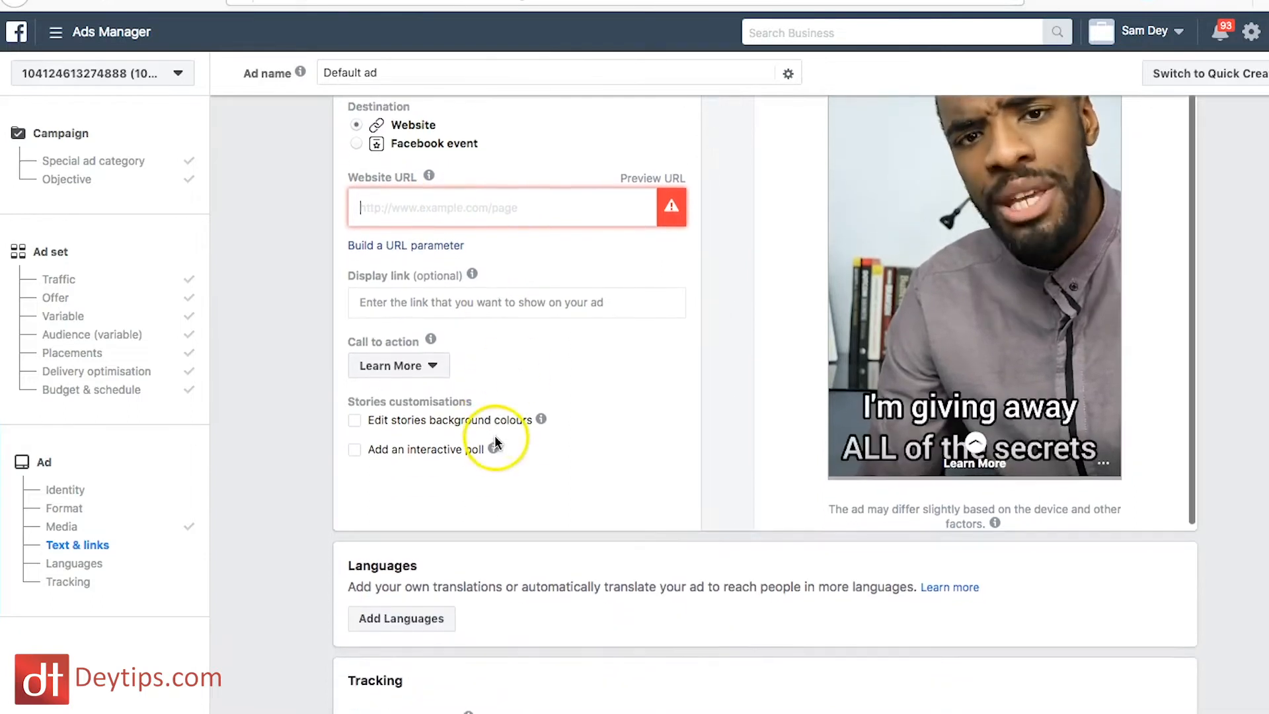
left_click(506, 301)
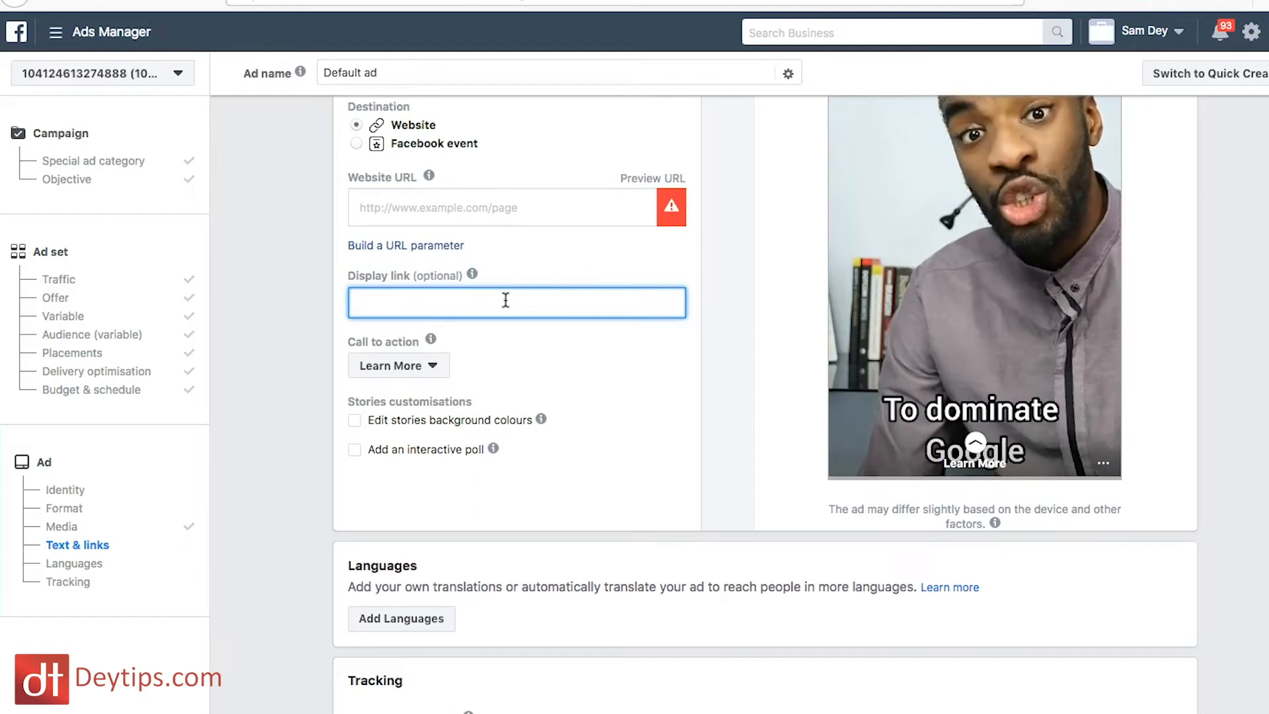
left_click(491, 197)
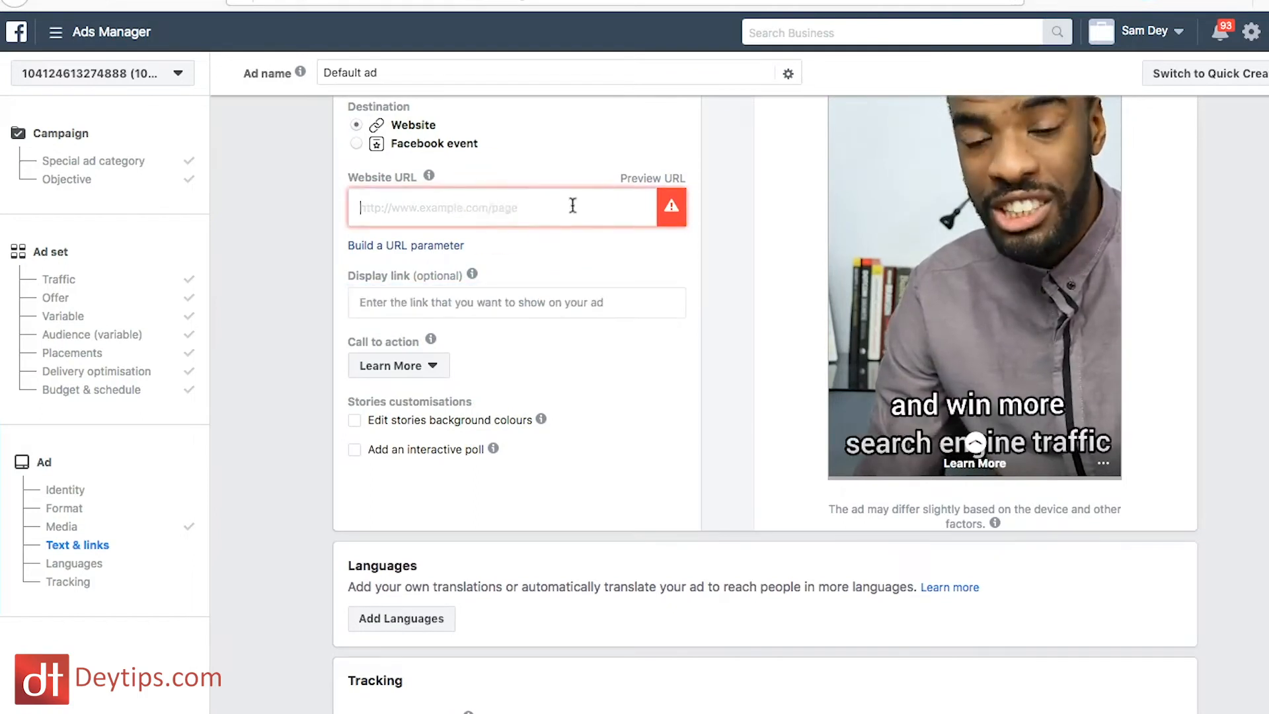
left_click(459, 301)
Step: Review the available call to action options for the ad and leave the choice at Learn More
scroll(459, 334, "down", 2)
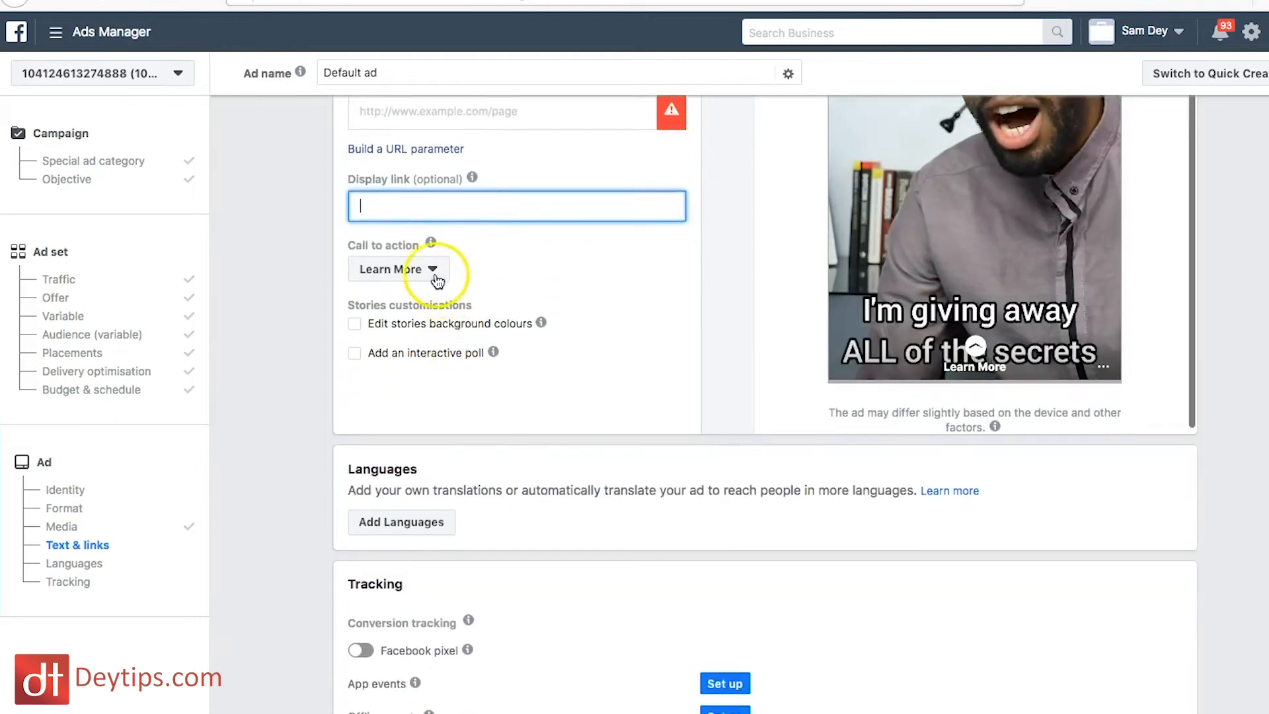
left_click(436, 276)
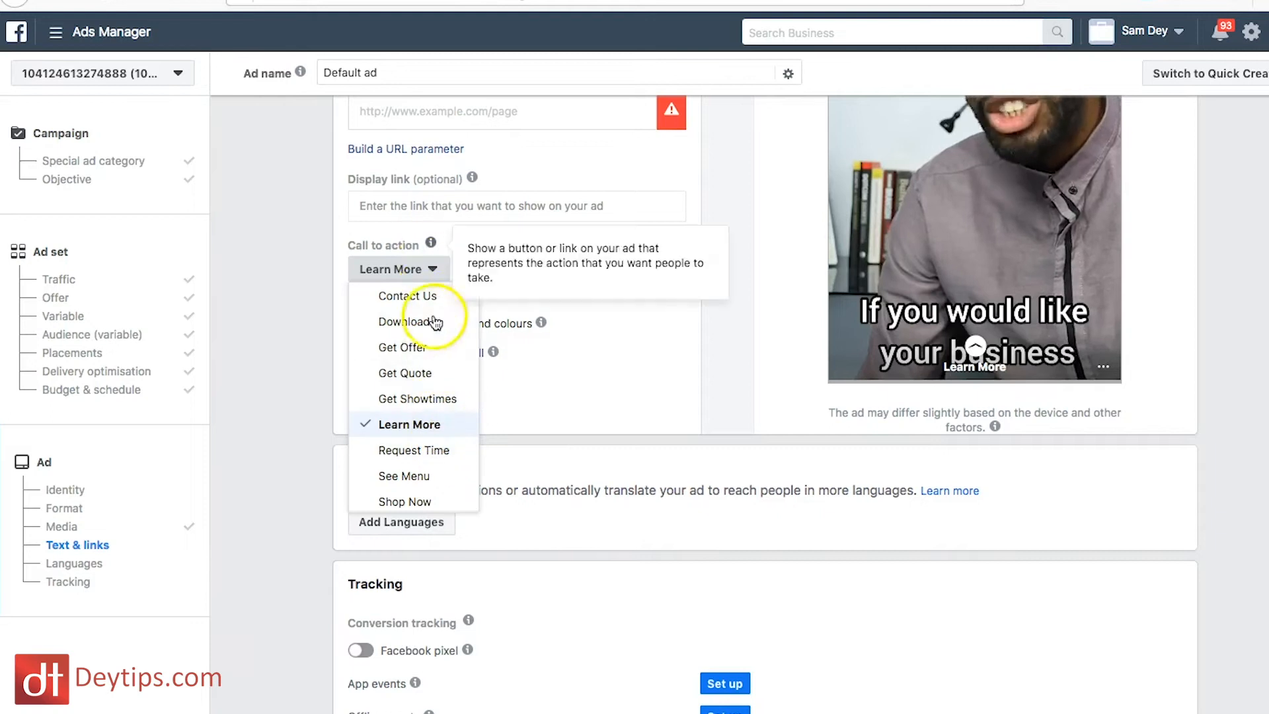
left_click(556, 336)
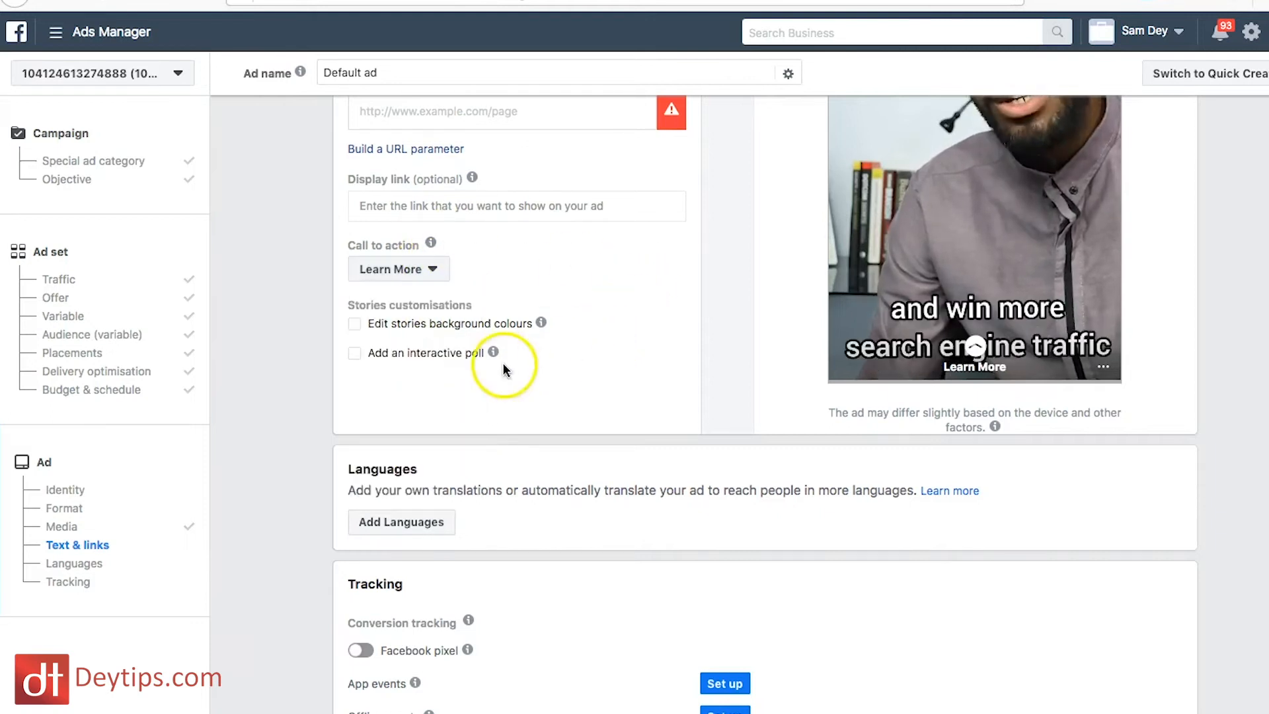
Step: Turn on Facebook pixel conversion tracking for the ad and review the remaining tracking settings
scroll(420, 420, "down", 1)
scroll(421, 420, "down", 4)
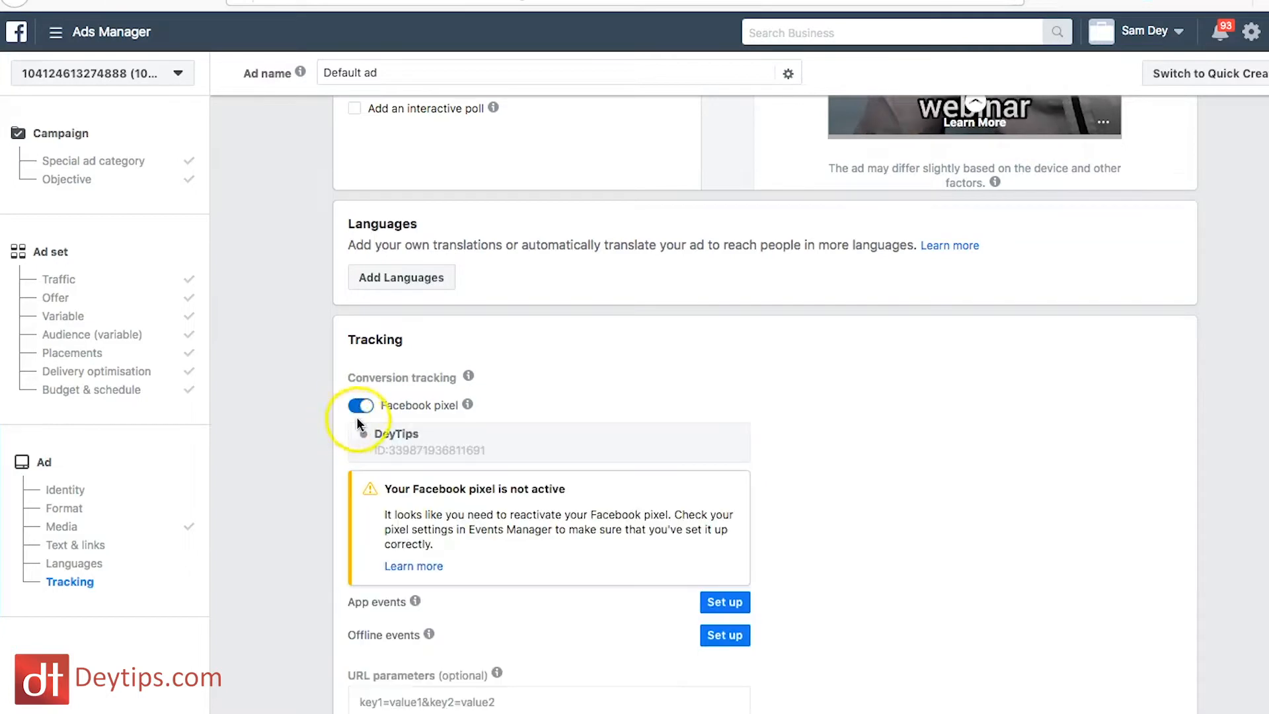
scroll(509, 429, "down", 3)
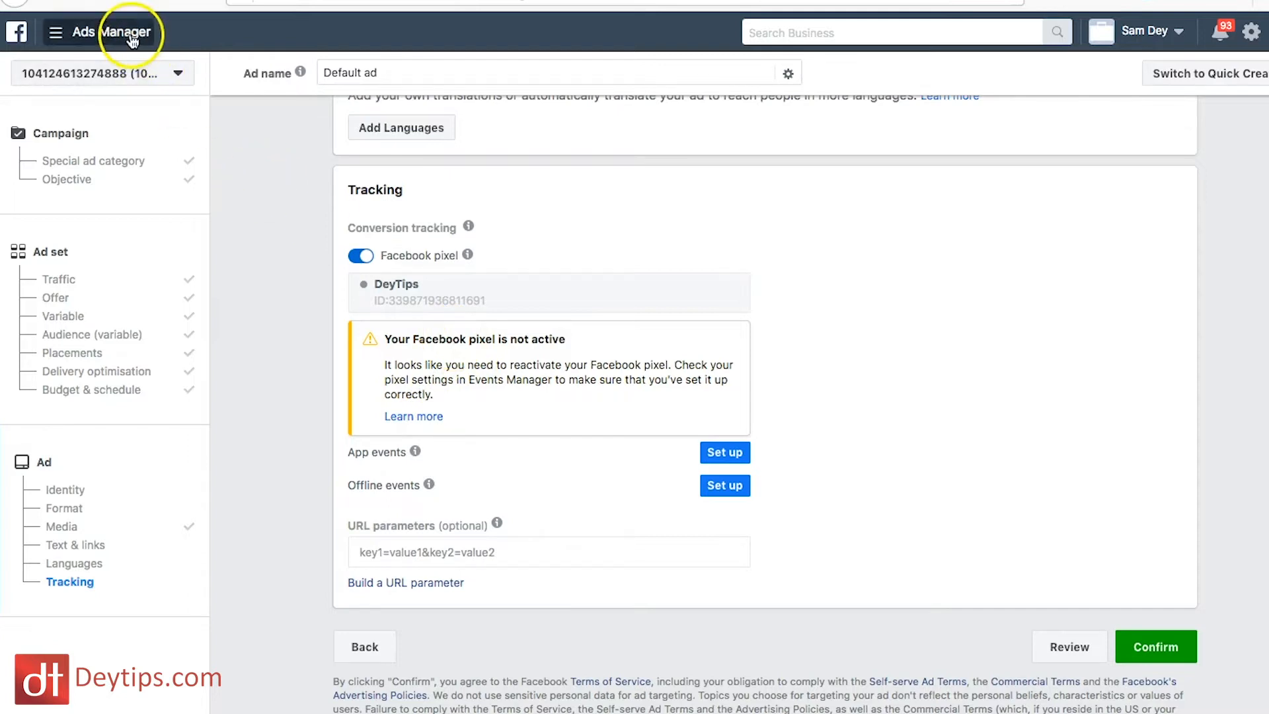
Step: Open the Pixels page of Events Manager in a new tab and start the DeyTips pixel setup
left_click(77, 37)
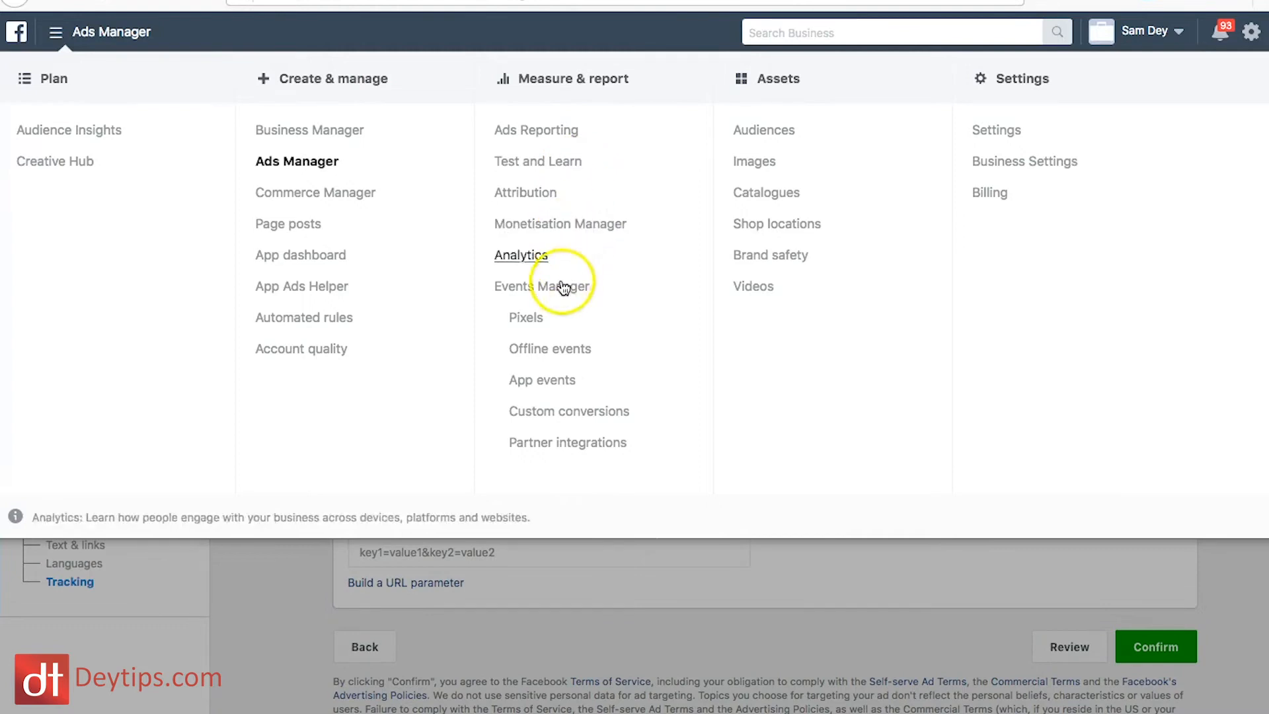
right_click(535, 322)
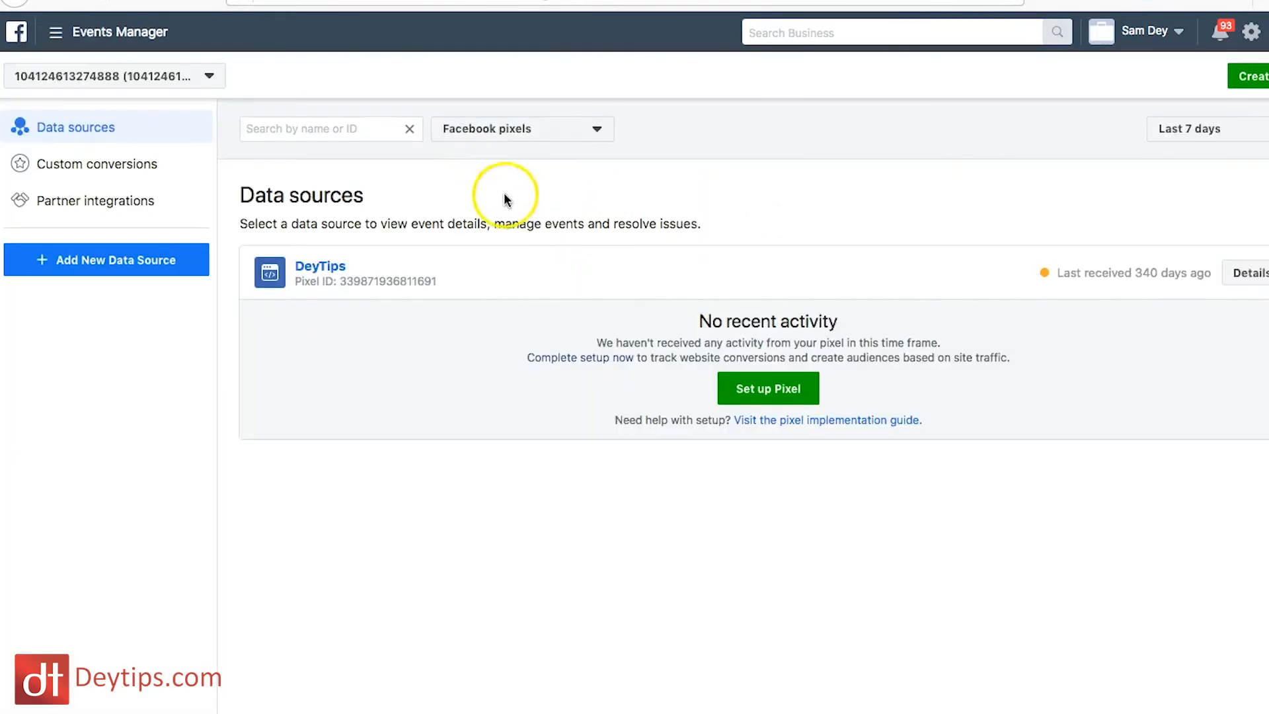
left_click(764, 396)
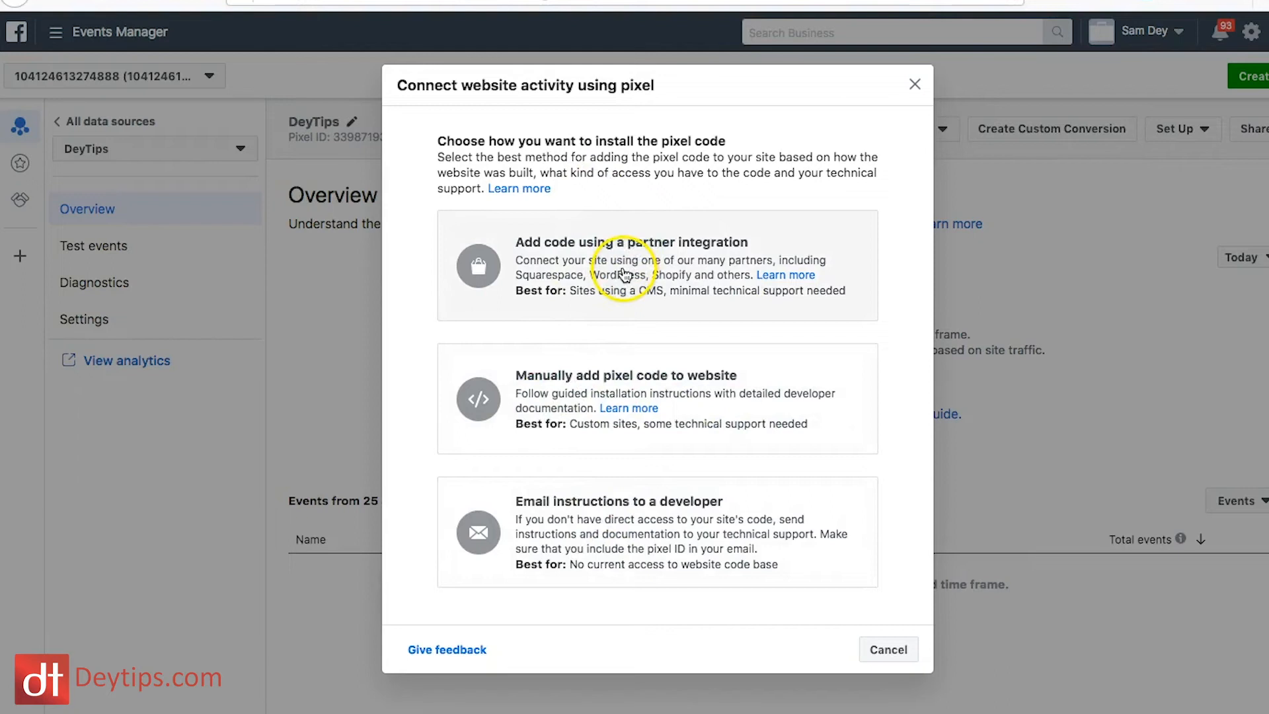
Step: Browse the partner integrations available for adding the pixel code and return to the choice of installation methods
left_click(650, 285)
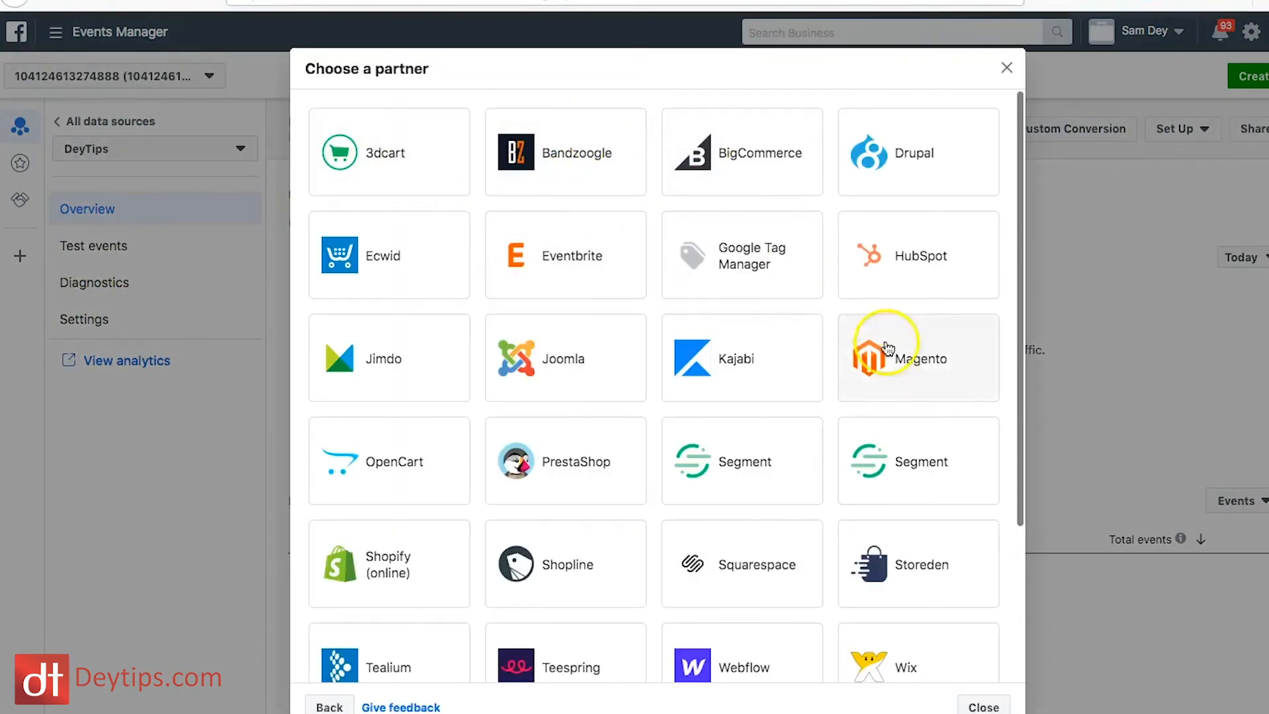
scroll(785, 496, "down", 3)
scroll(787, 497, "down", 1)
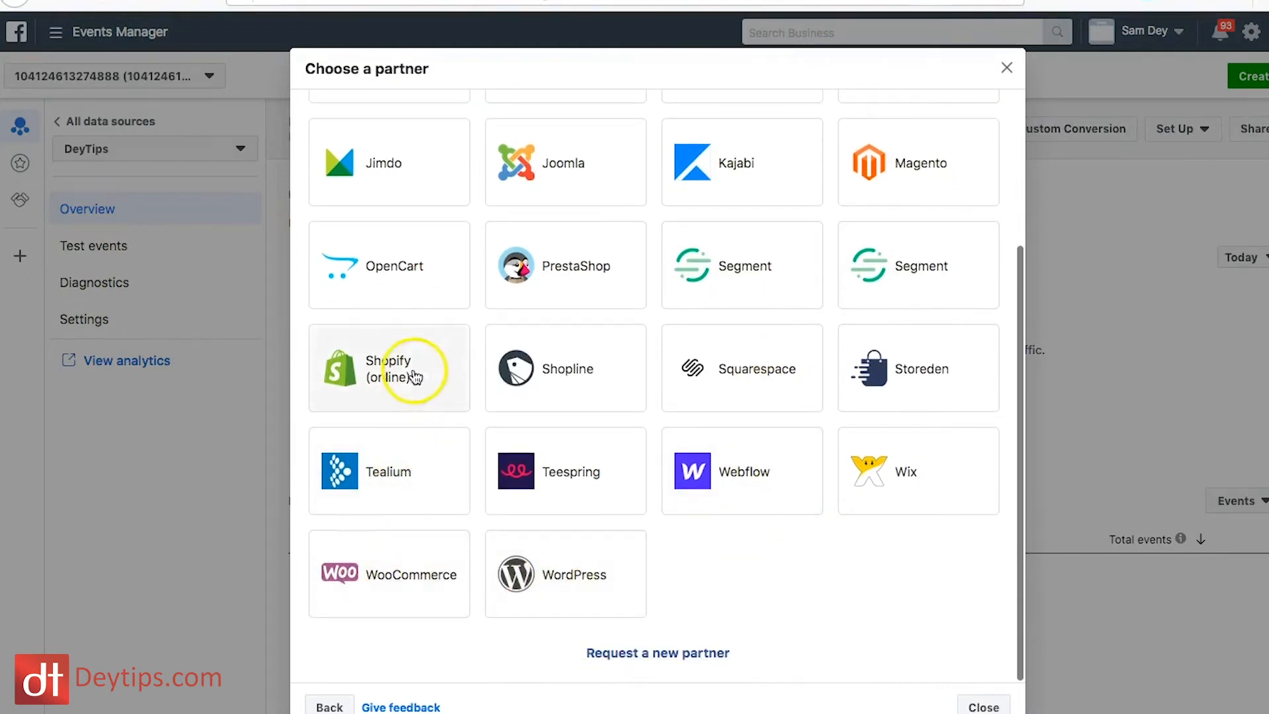
scroll(904, 457, "up", 4)
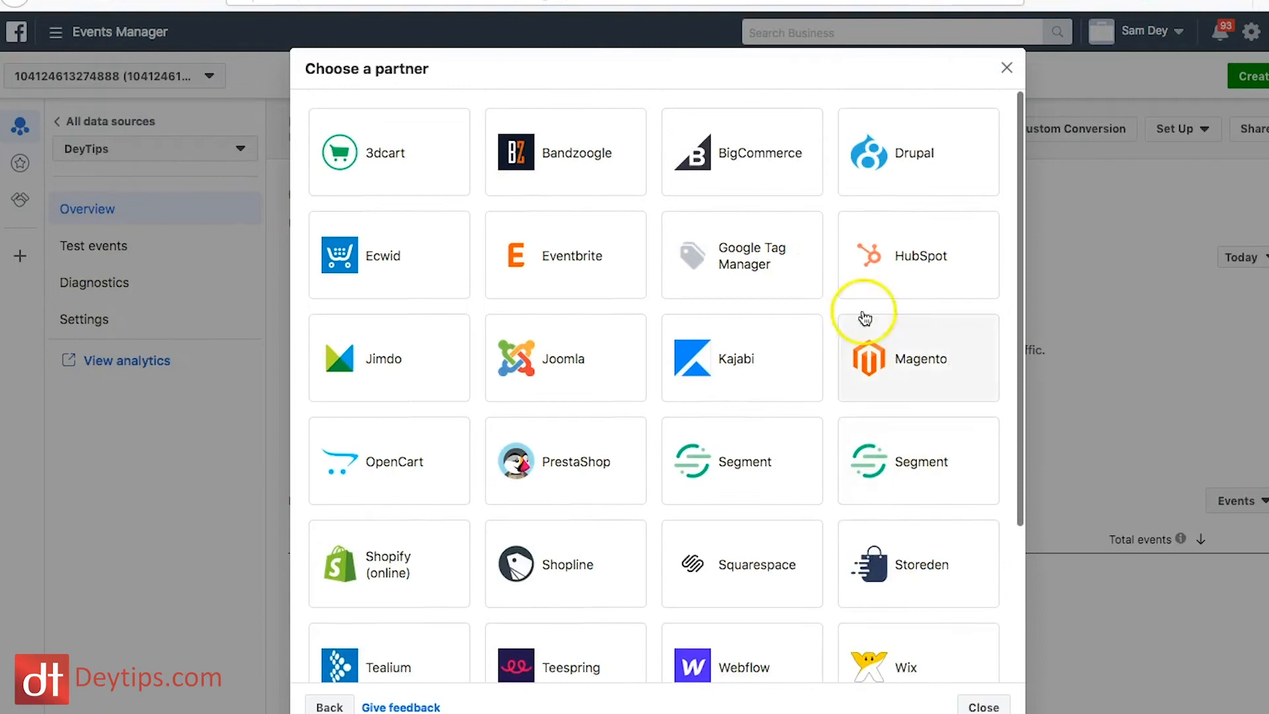
scroll(533, 438, "down", 5)
left_click(325, 705)
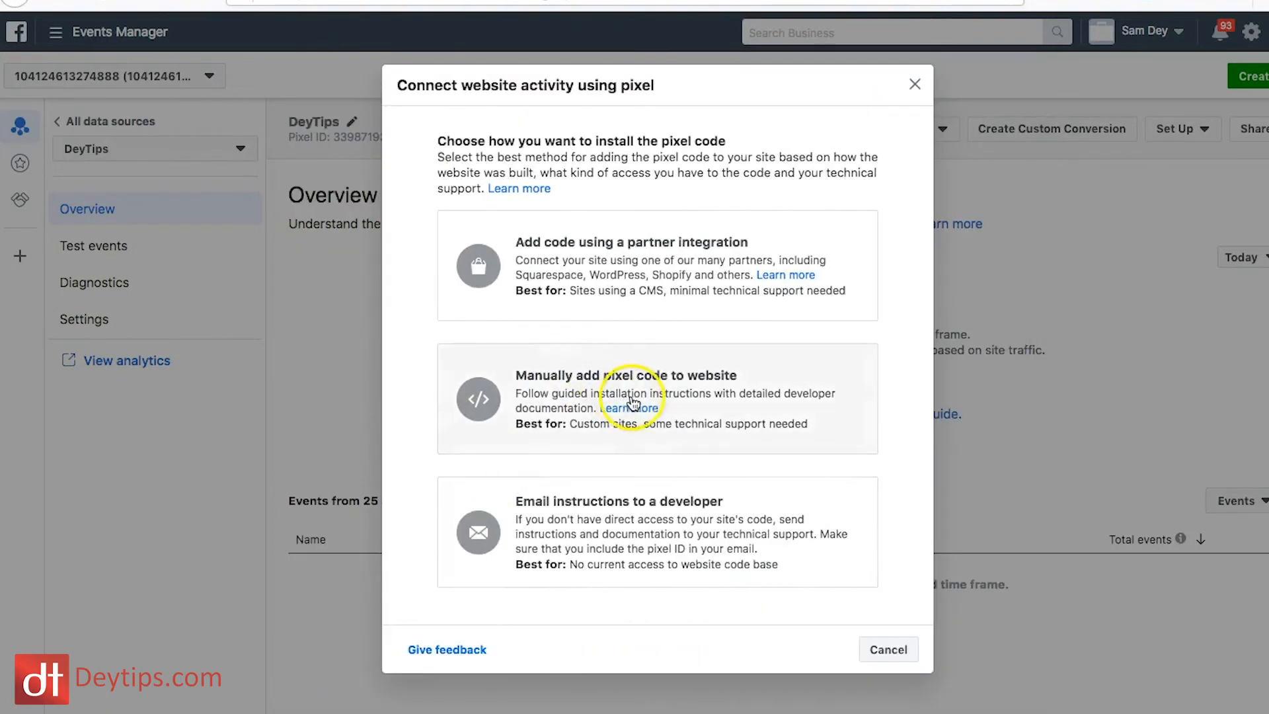
Step: Open the manual pixel installation instructions and examine the base code for the website header
left_click(714, 405)
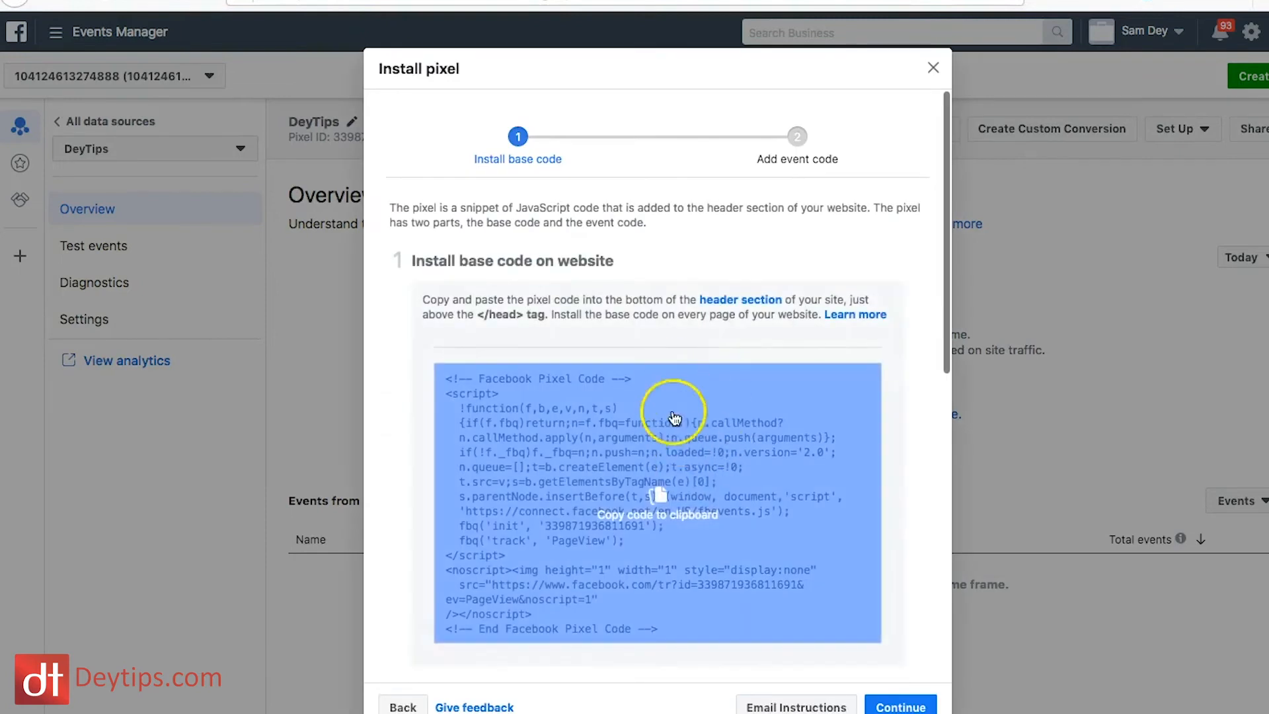
scroll(674, 418, "down", 3)
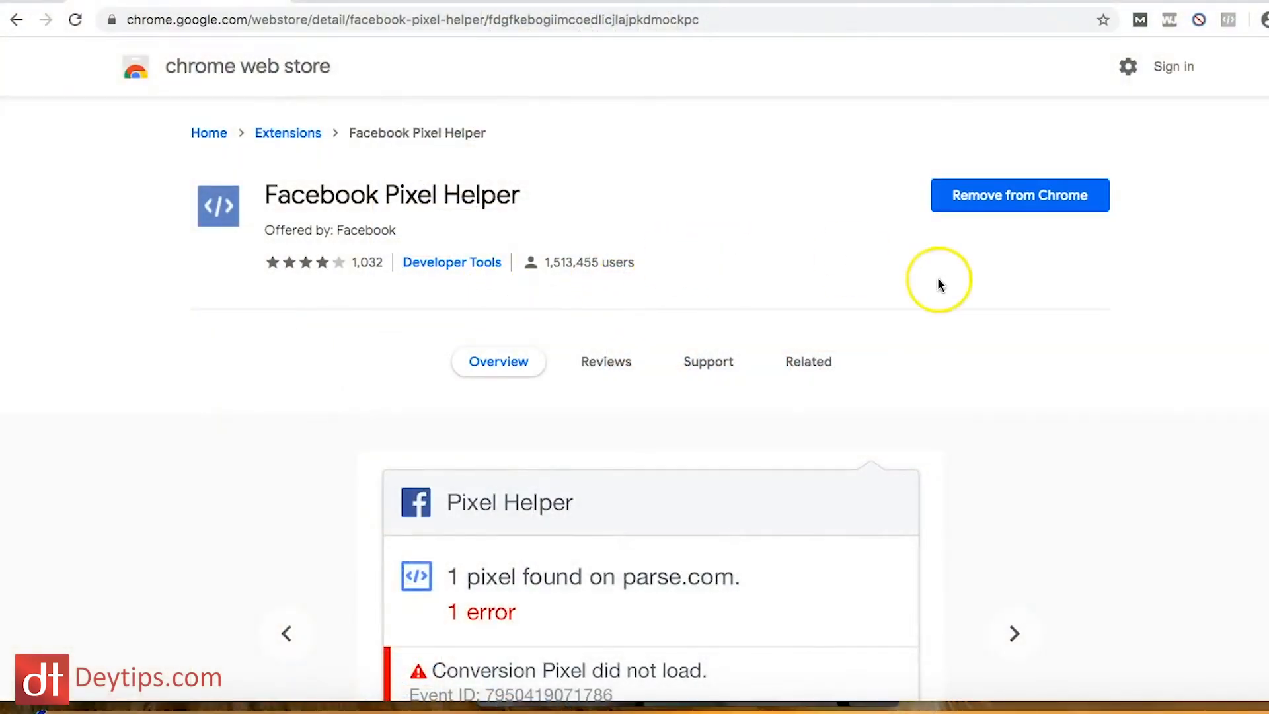
Step: Review the Facebook Pixel Helper extension in Chrome and use it to check the pixel on the SEO webinar masterclass page
scroll(941, 285, "down", 4)
scroll(942, 285, "up", 4)
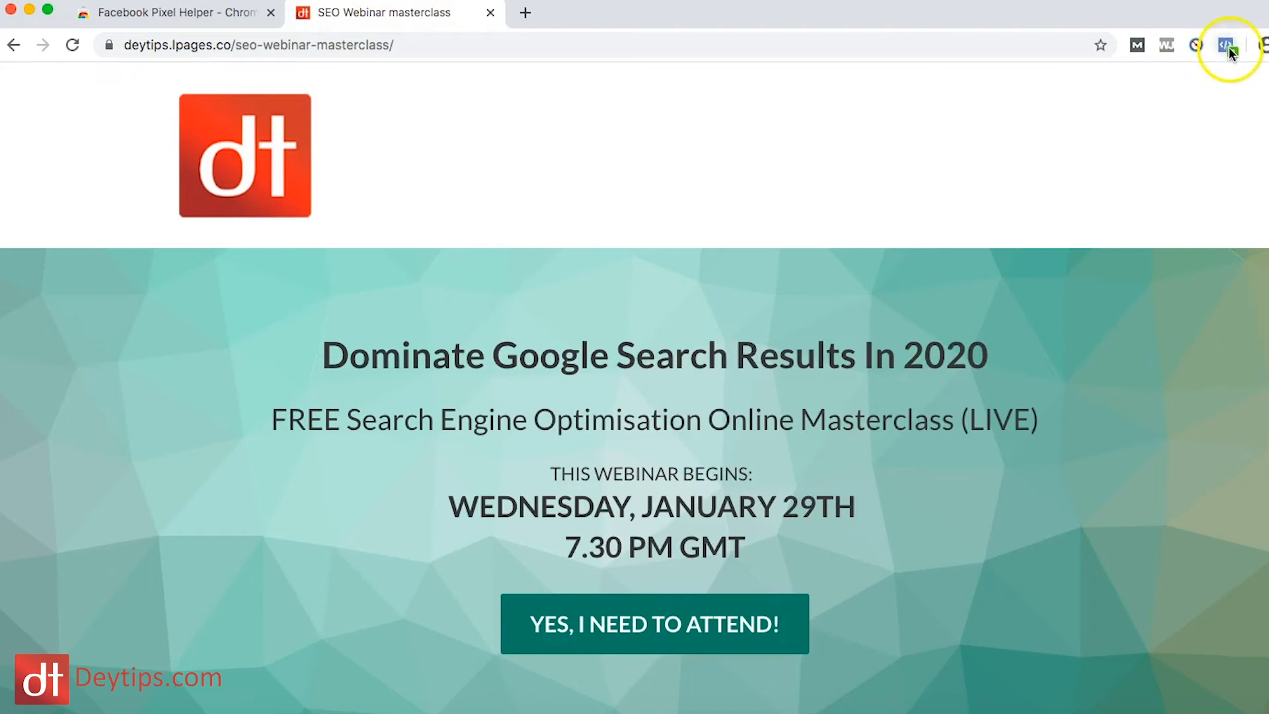
left_click(1228, 46)
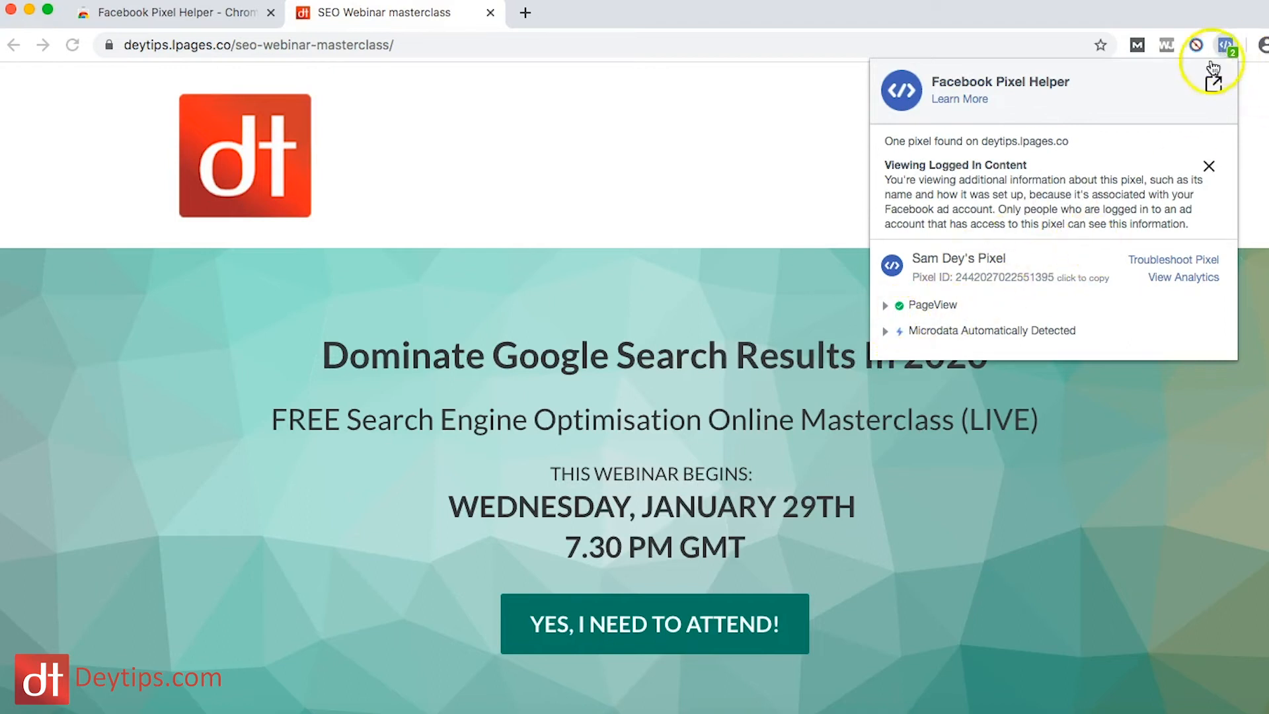
left_click(848, 302)
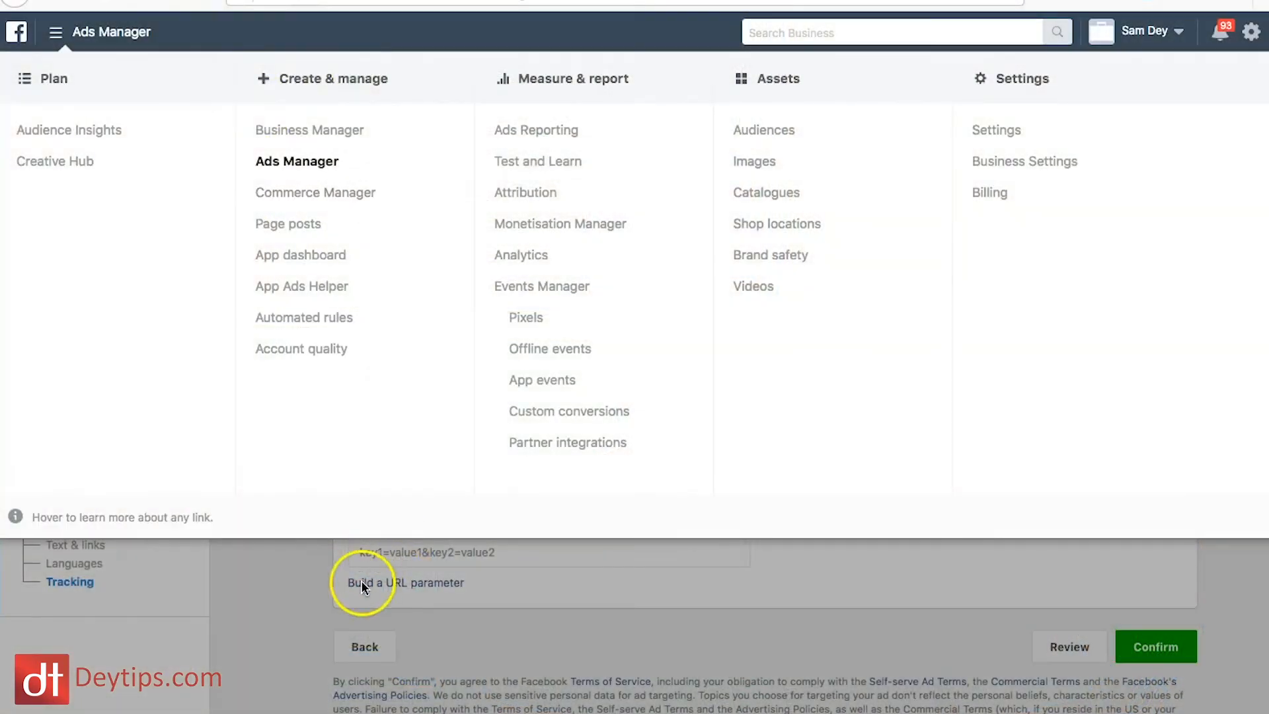
Step: Return to Ads Manager and open the Audiences page in a new tab
left_click(333, 595)
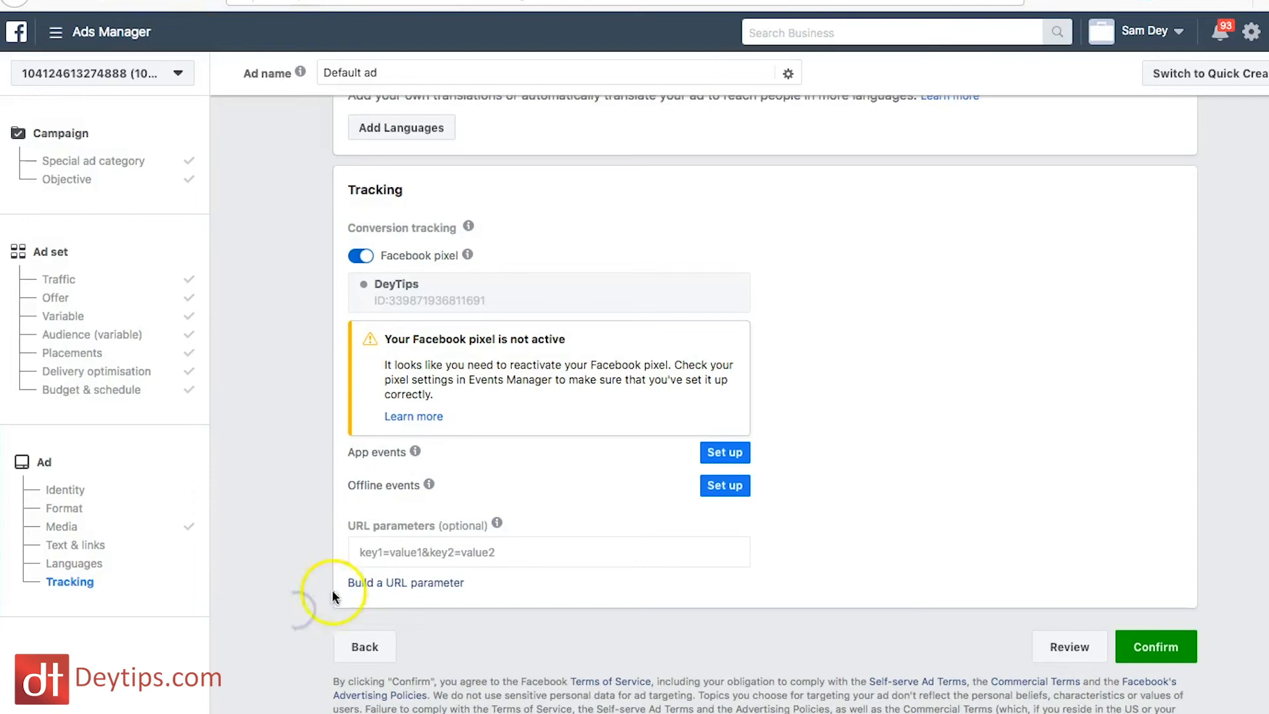
left_click(56, 33)
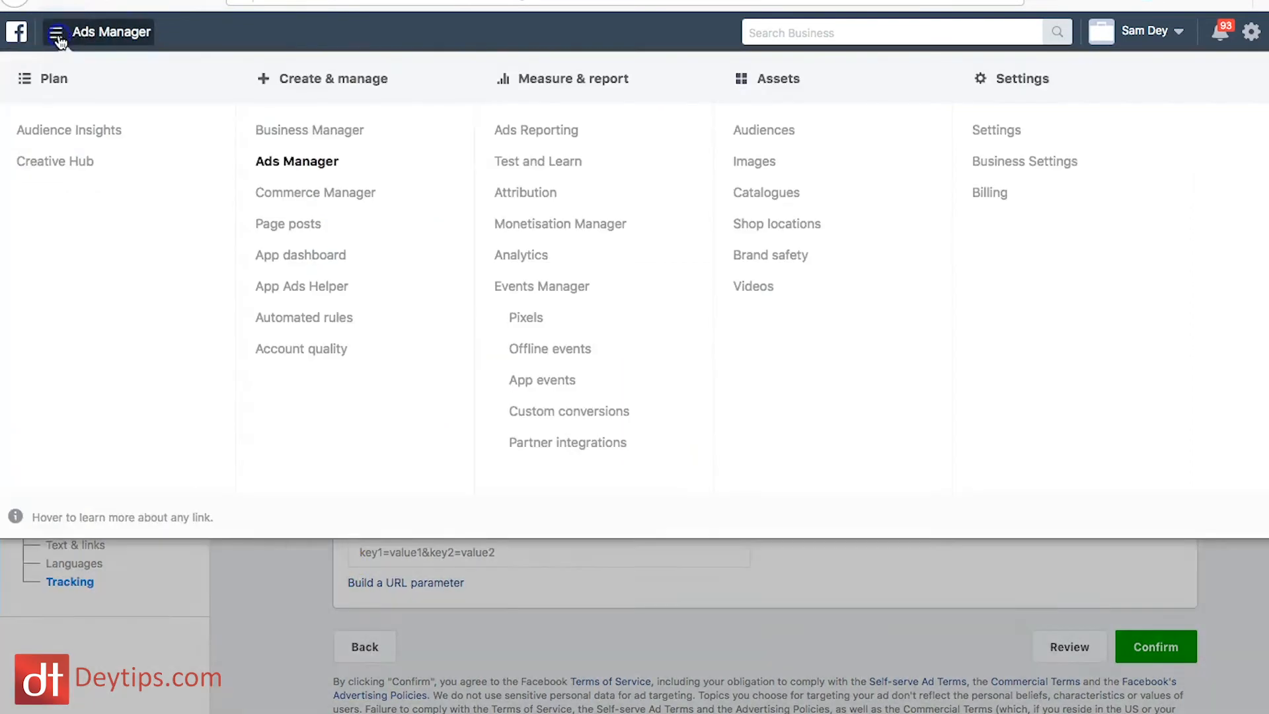
right_click(775, 139)
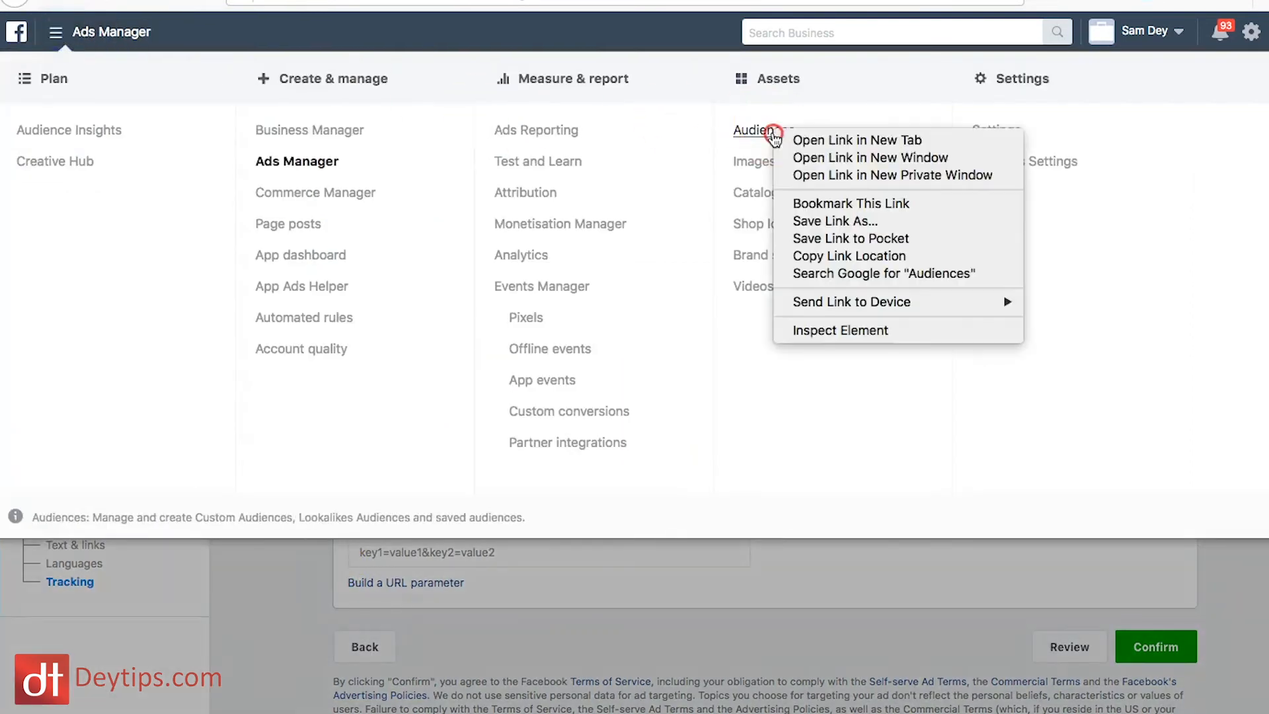
left_click(810, 136)
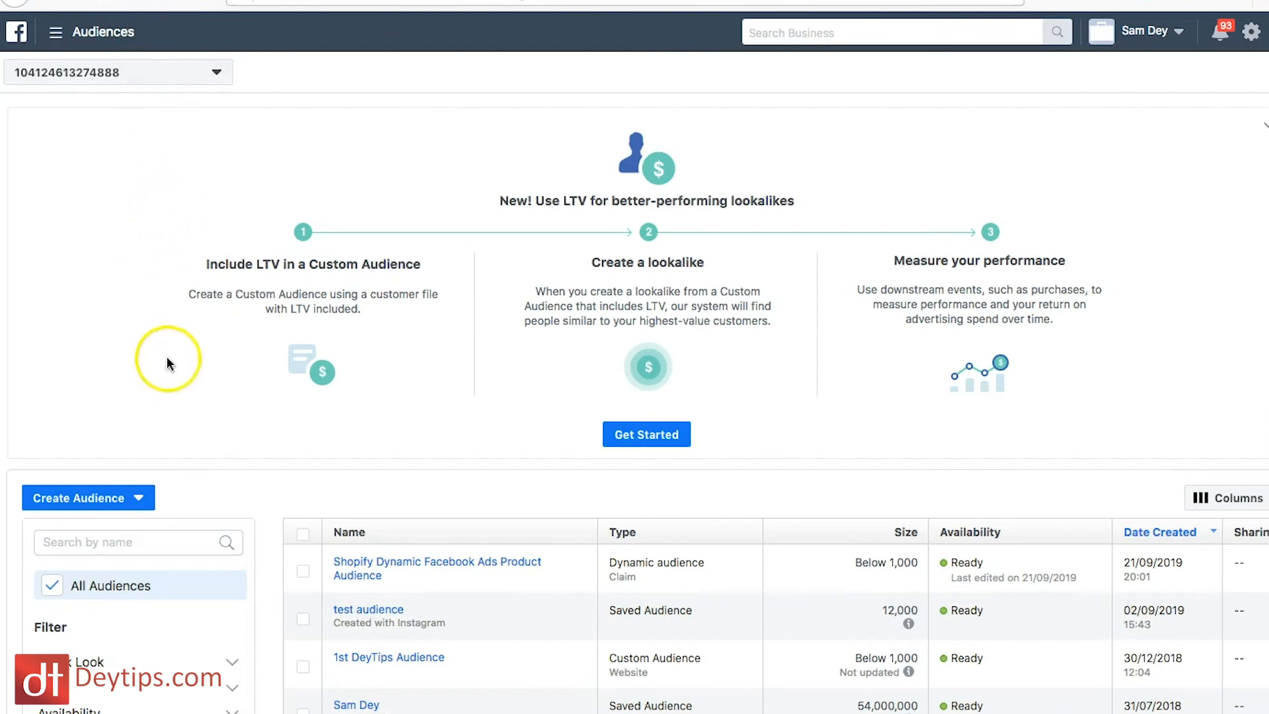
Step: Start a new Custom Audience that uses Website as its source
scroll(340, 365, "down", 1)
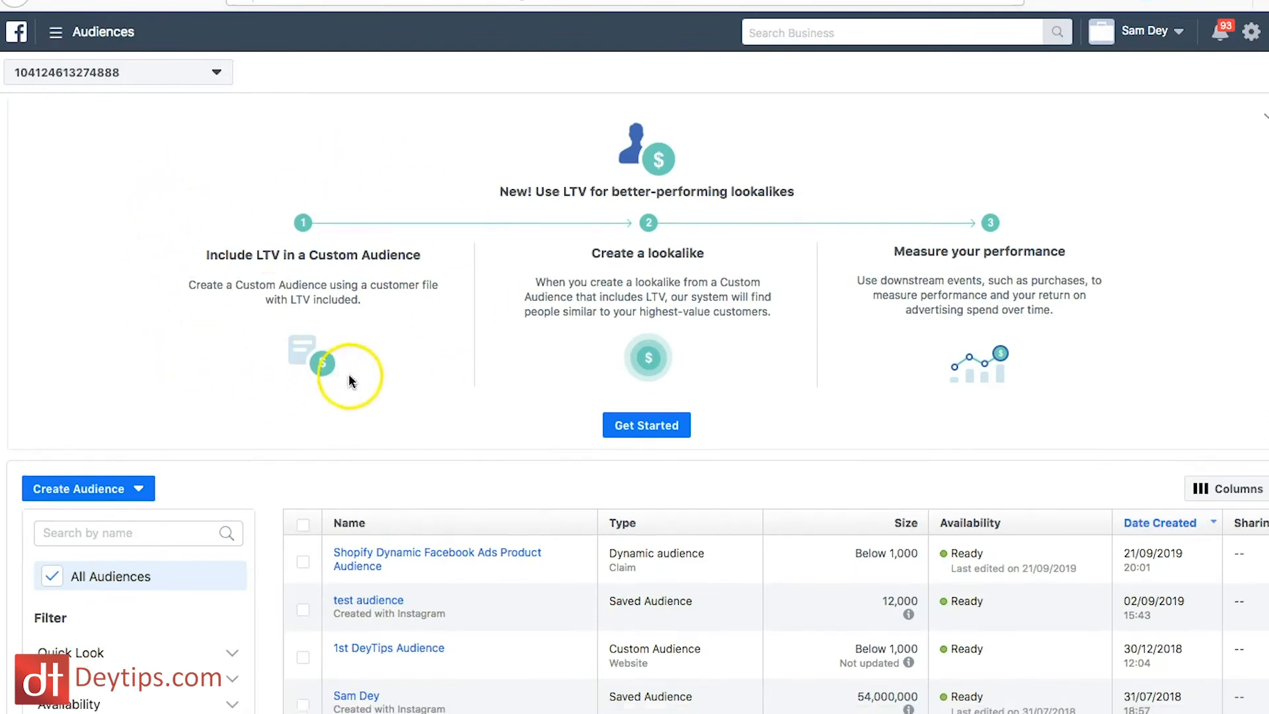
left_click(140, 451)
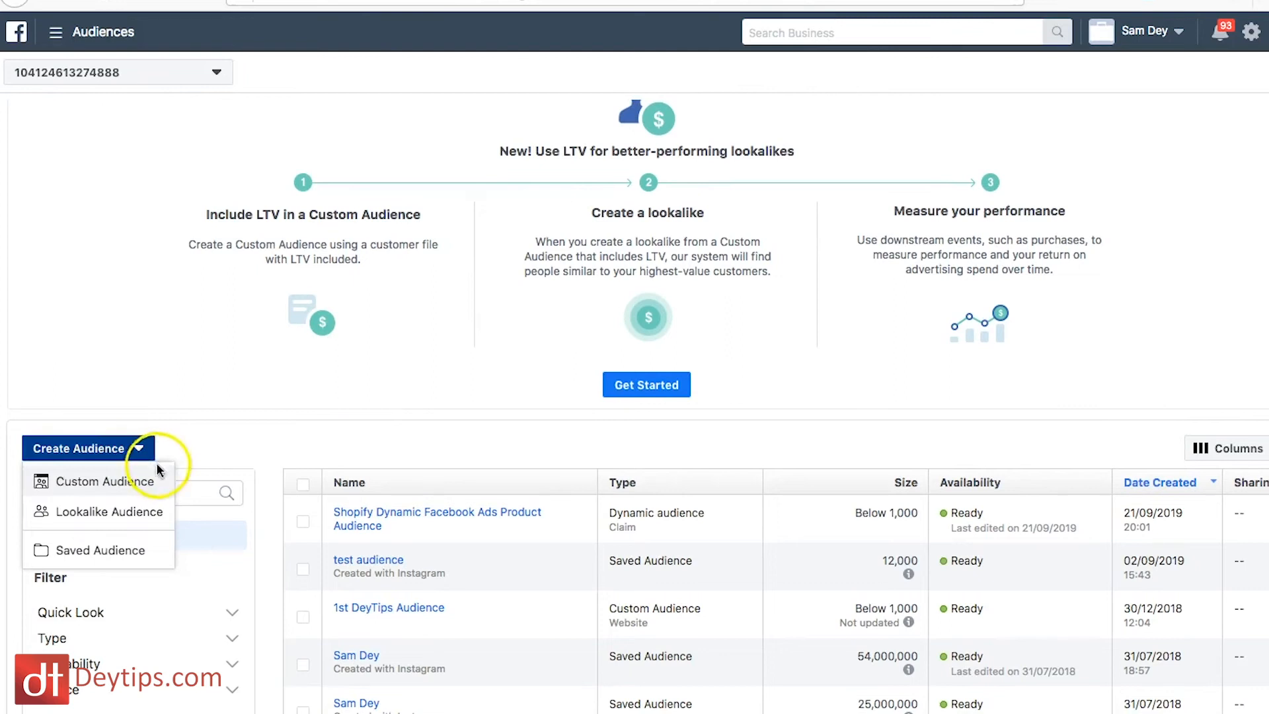
left_click(132, 493)
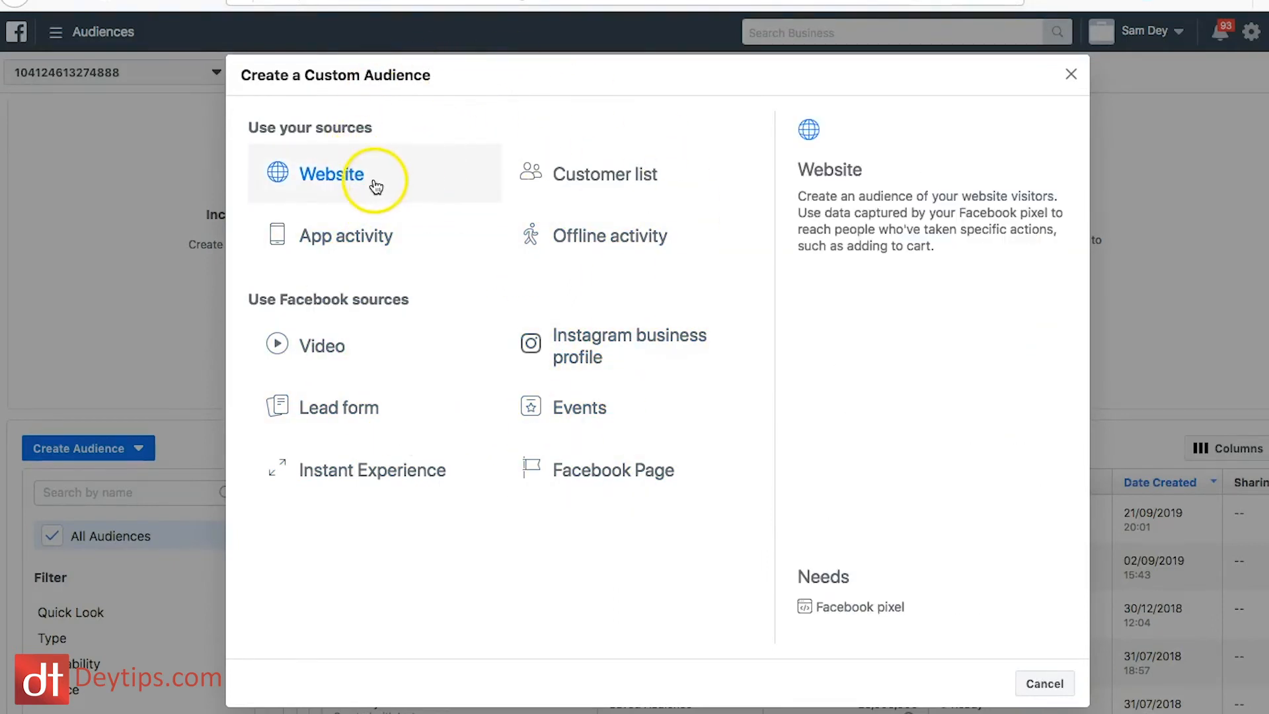
left_click(324, 177)
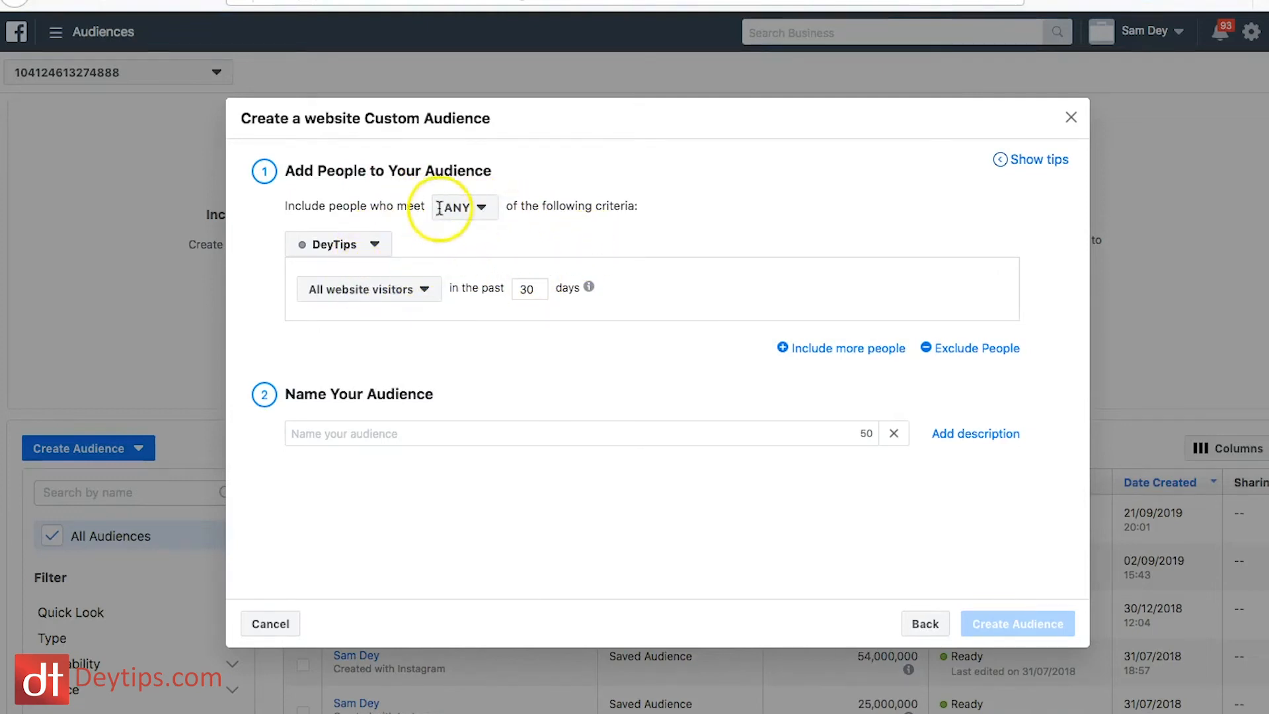
Step: Set the website audience to include people who meet ALL of the criteria
left_click(481, 212)
mouse_move(468, 264)
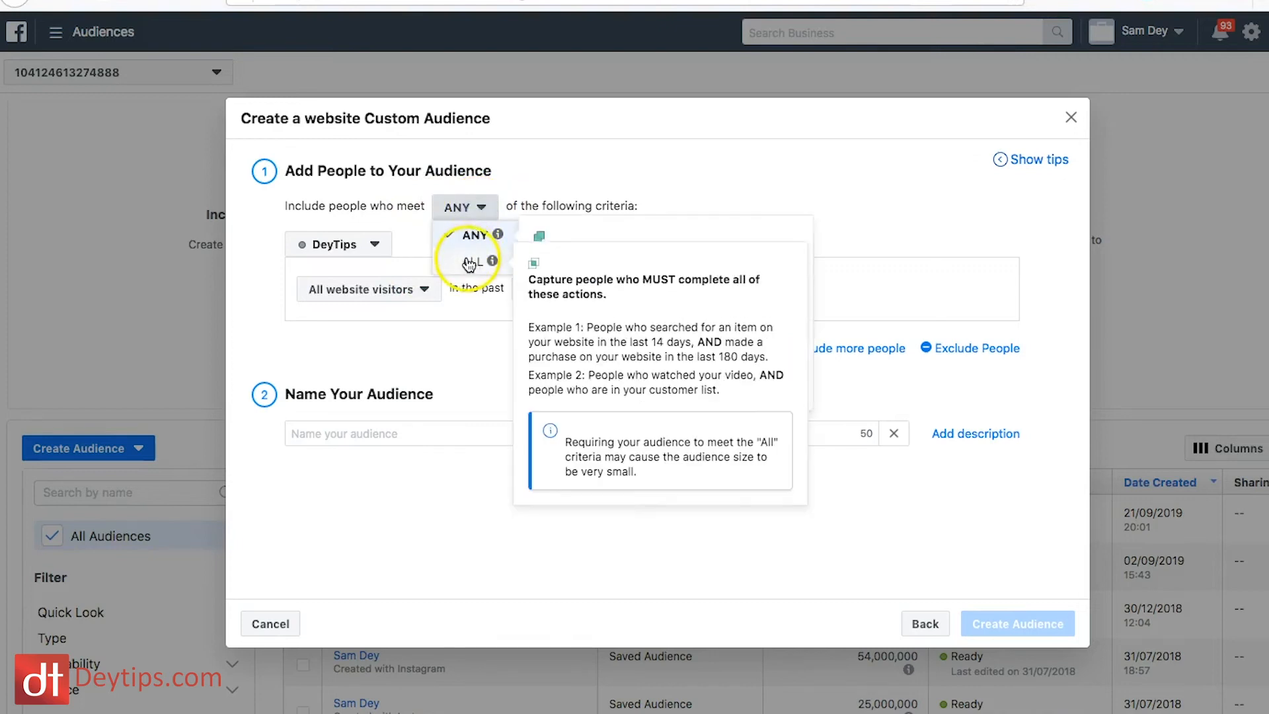
left_click(466, 264)
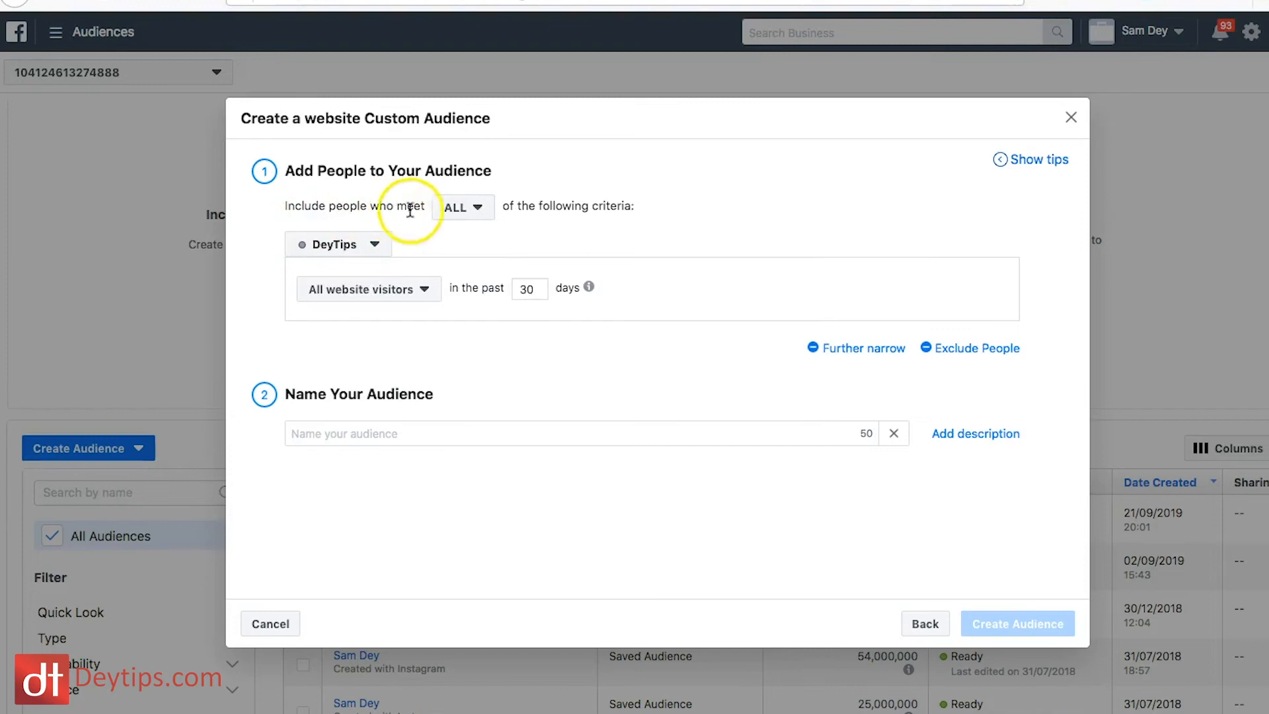
Step: Include people who visited specific web pages whose URL contains "cart"
left_click(427, 290)
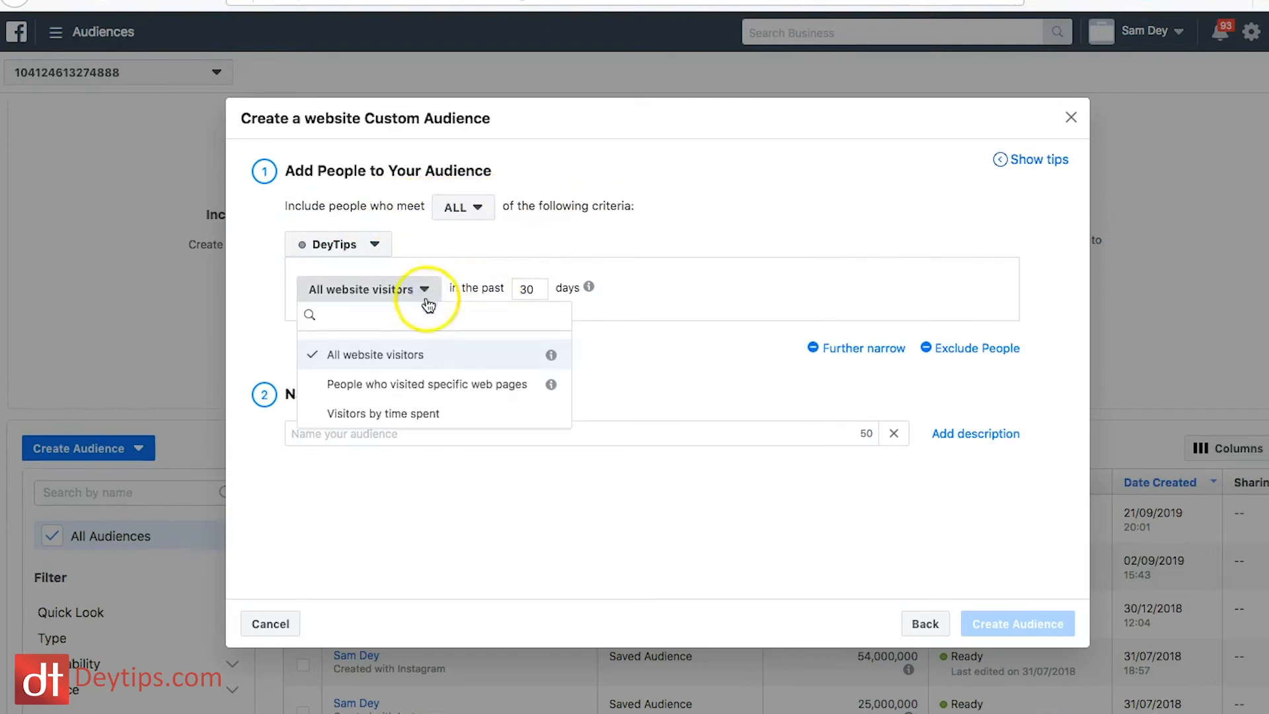
left_click(407, 388)
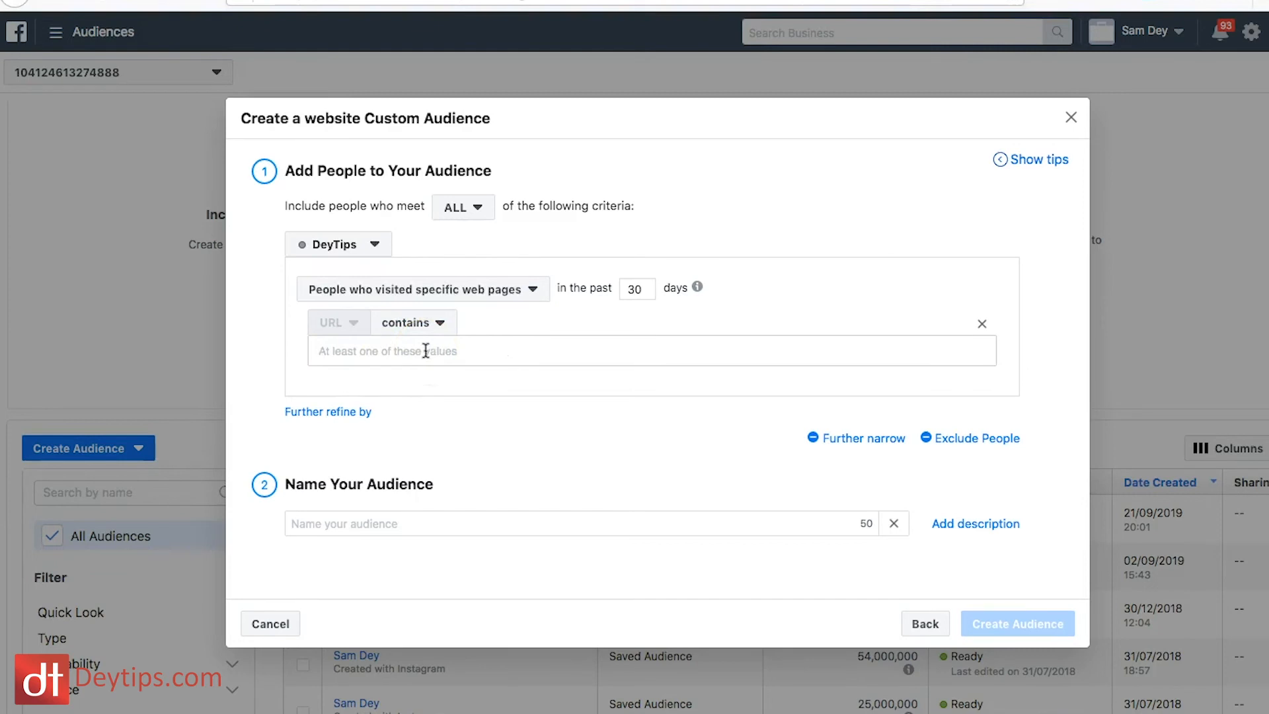
left_click(430, 400)
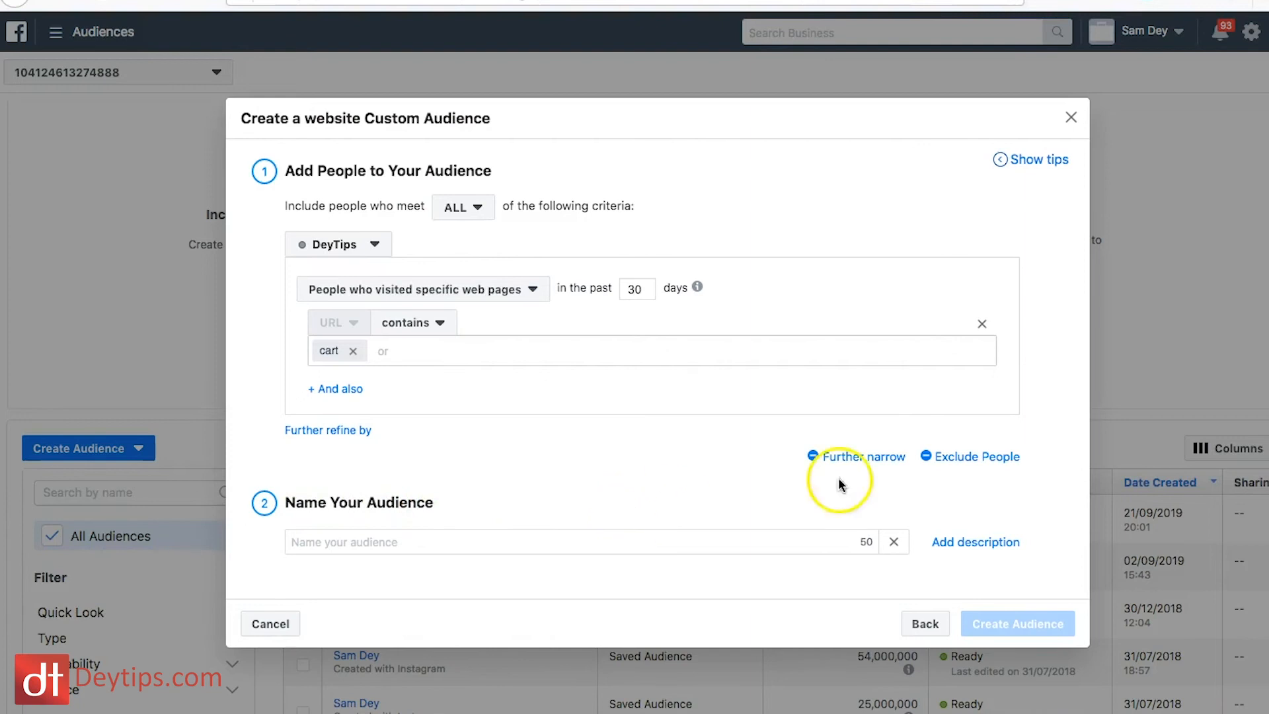
Step: Exclude people who visited specific web pages whose URL contains "checkout" from the custom audience
left_click(951, 457)
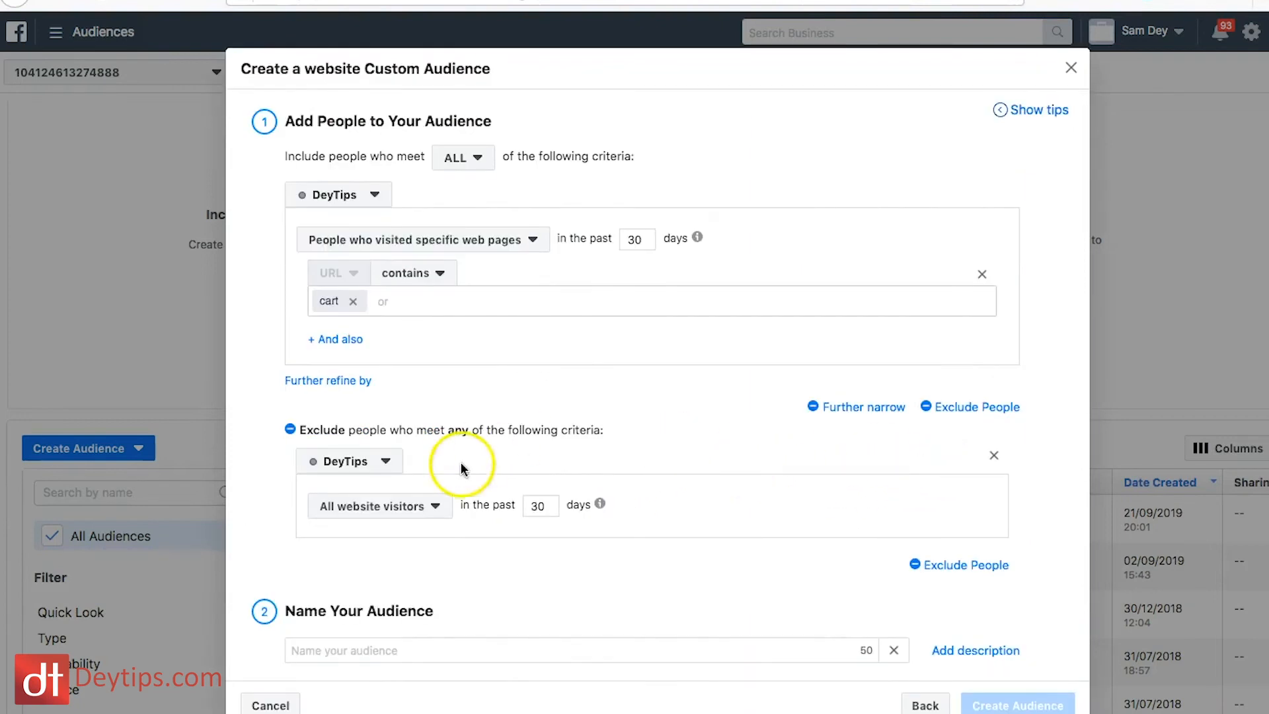
left_click(420, 509)
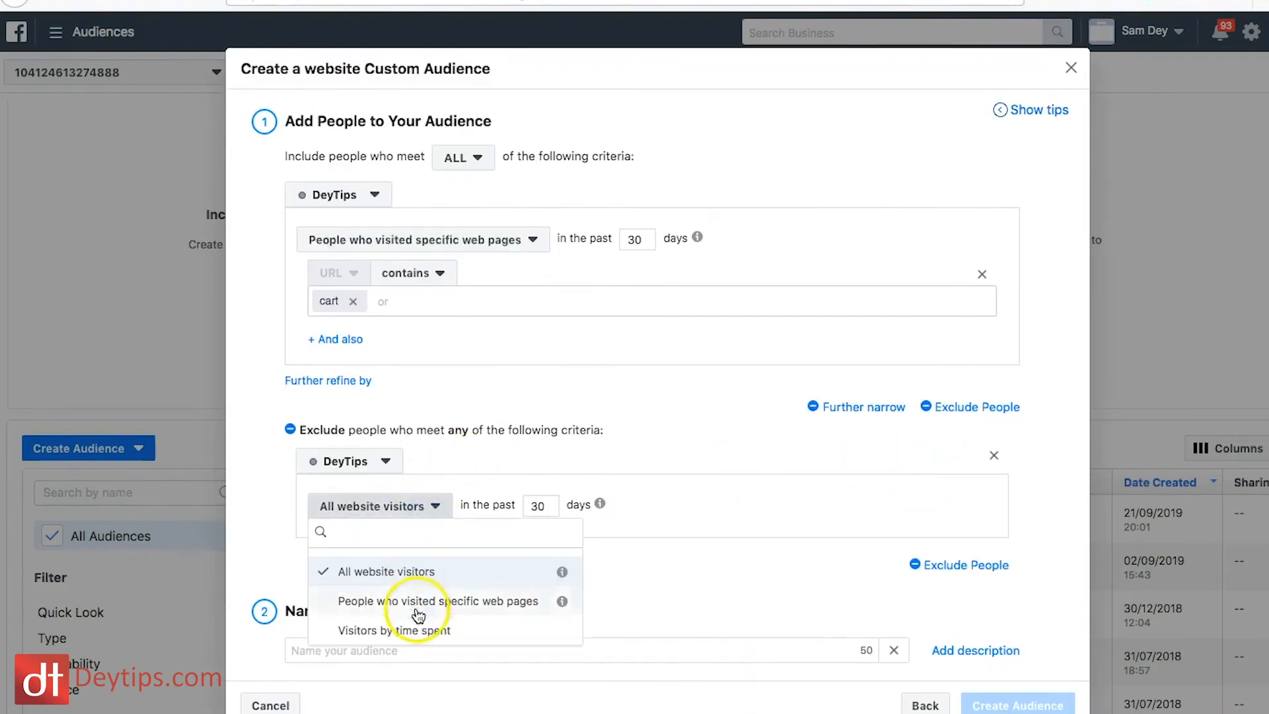
left_click(458, 603)
left_click(456, 573)
type("checkout")
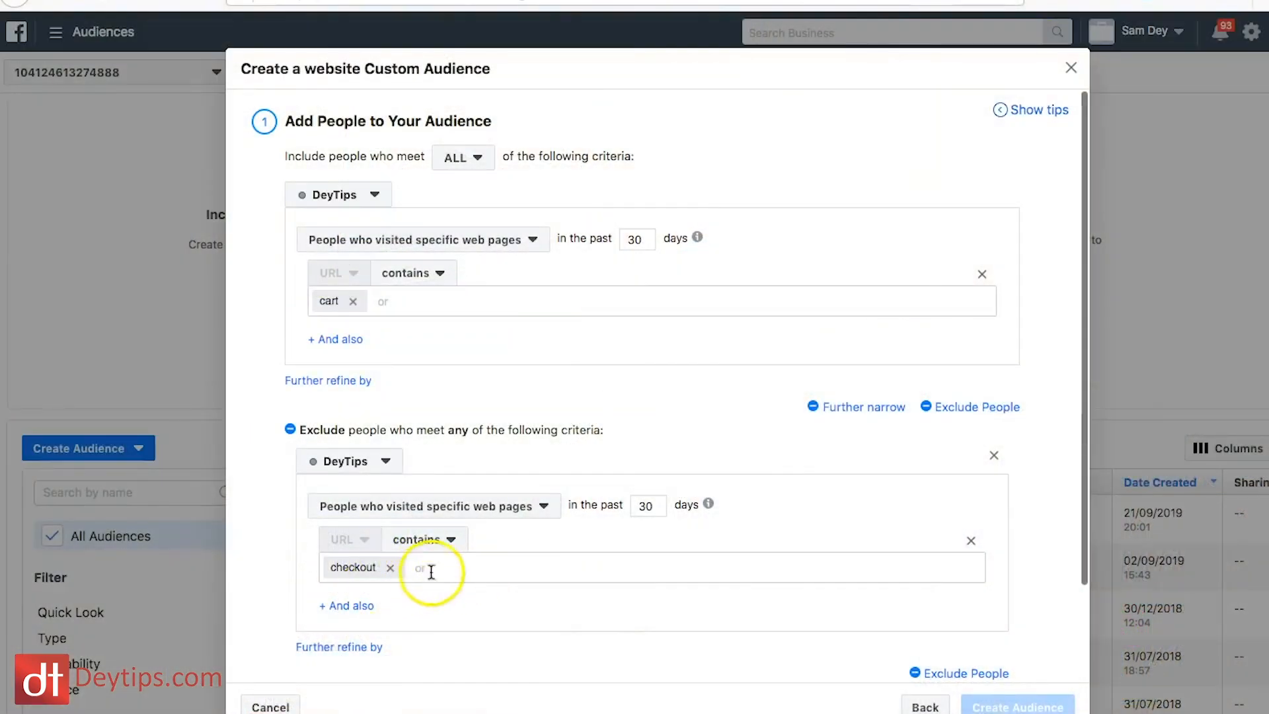
scroll(495, 559, "down", 2)
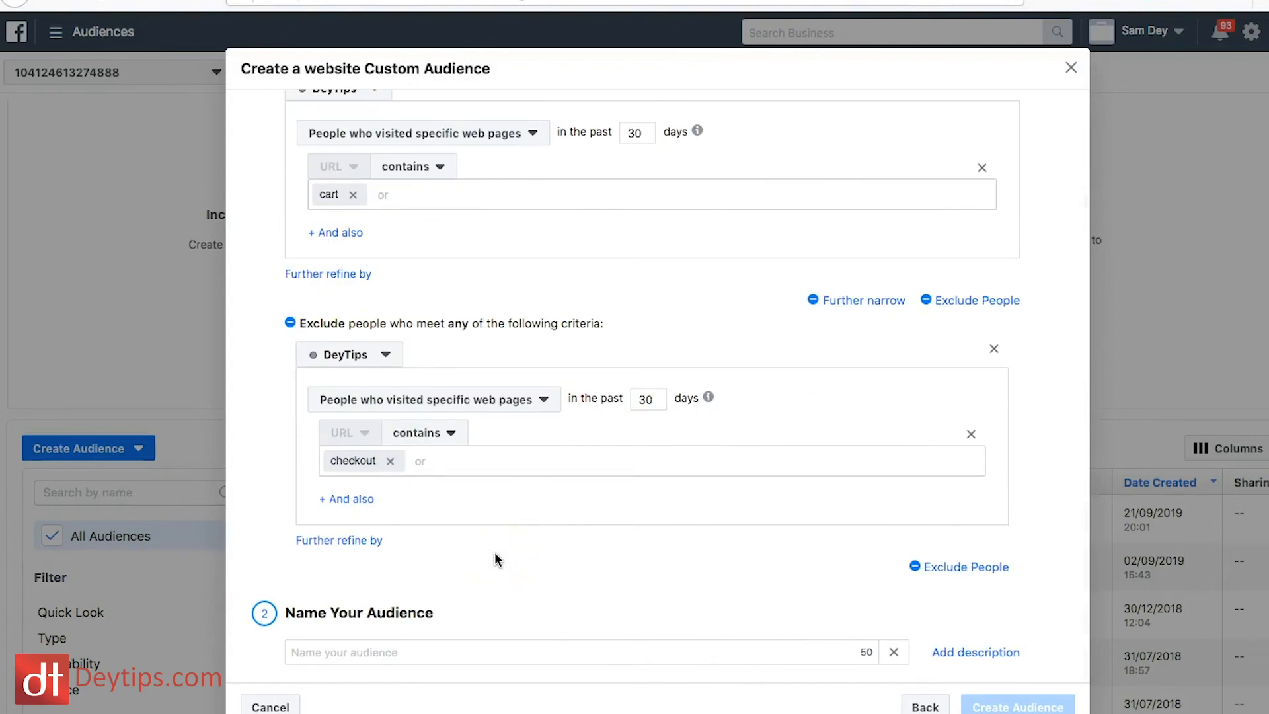